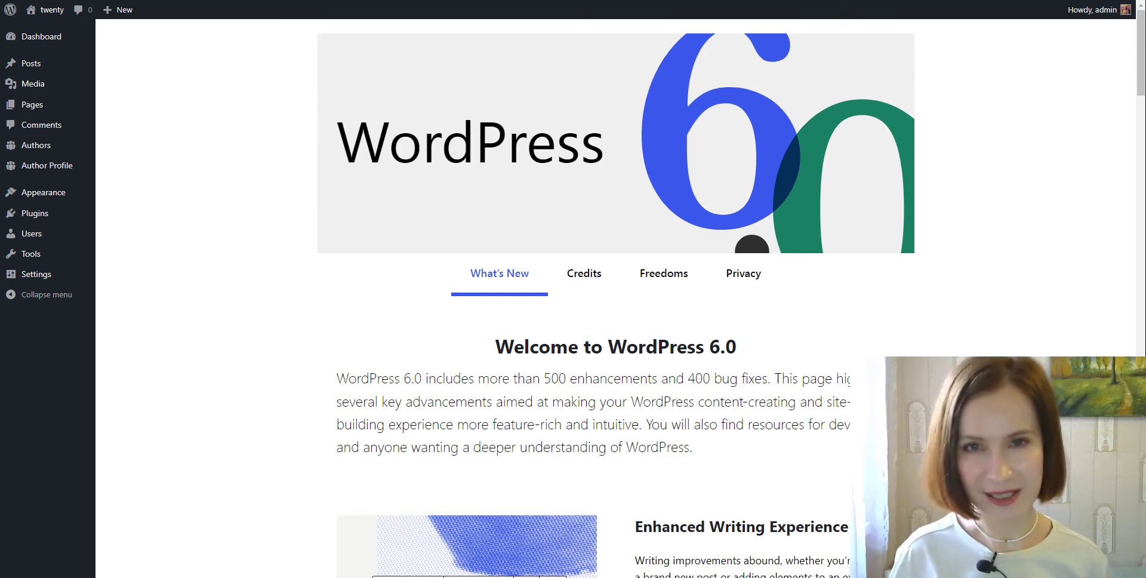
Read through the WordPress 6.0 What's New page, from the writing improvements to the additional design tools and learning resources.
scroll(440, 572, down, 3)
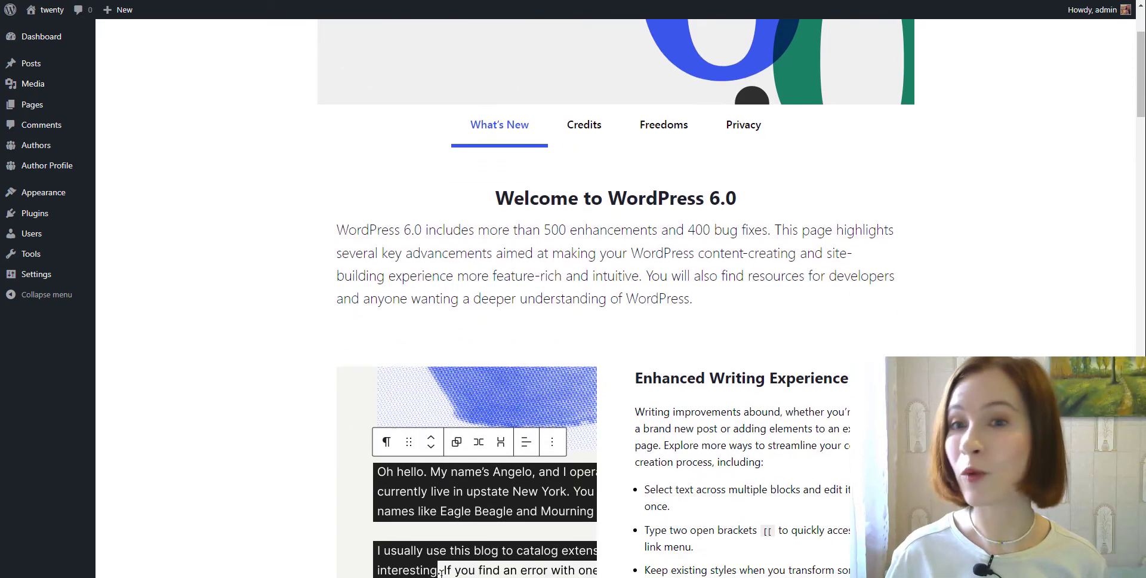
scroll(615, 299, down, 2)
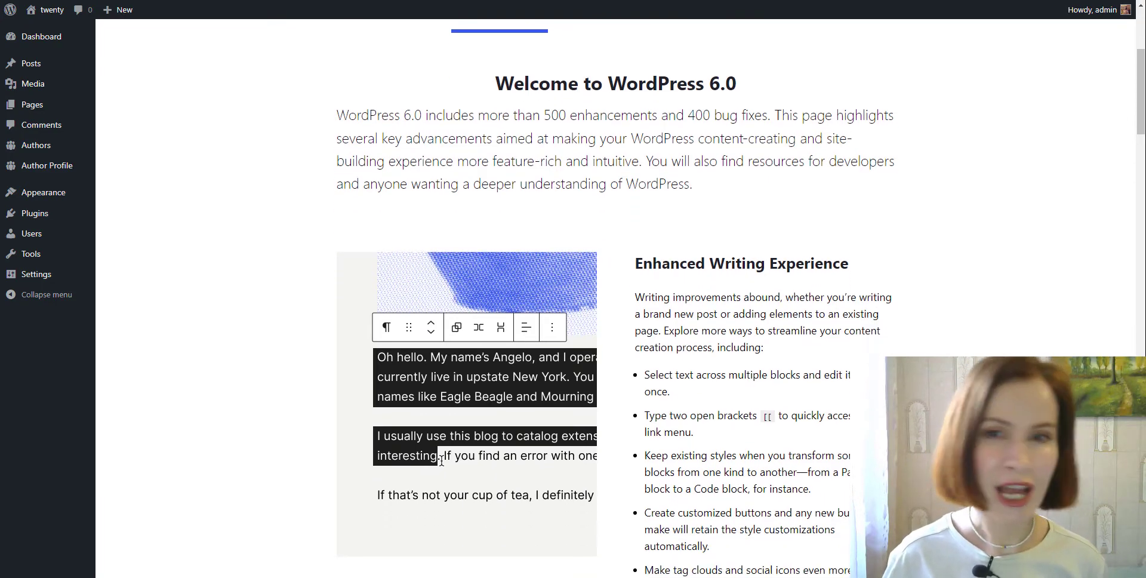
scroll(615, 298, down, 1)
scroll(615, 298, down, 4)
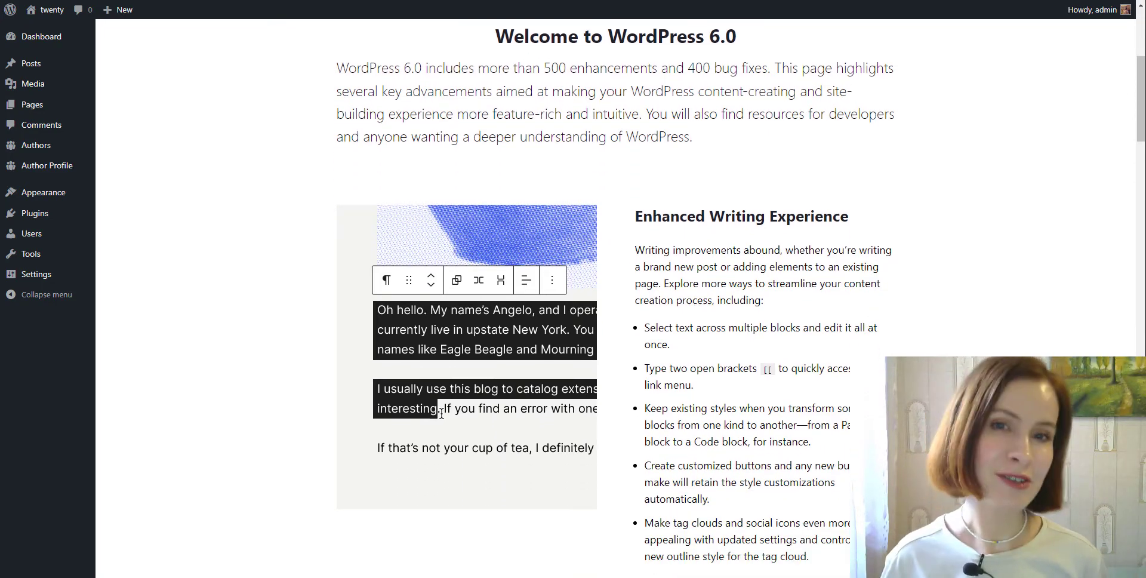
scroll(615, 298, down, 4)
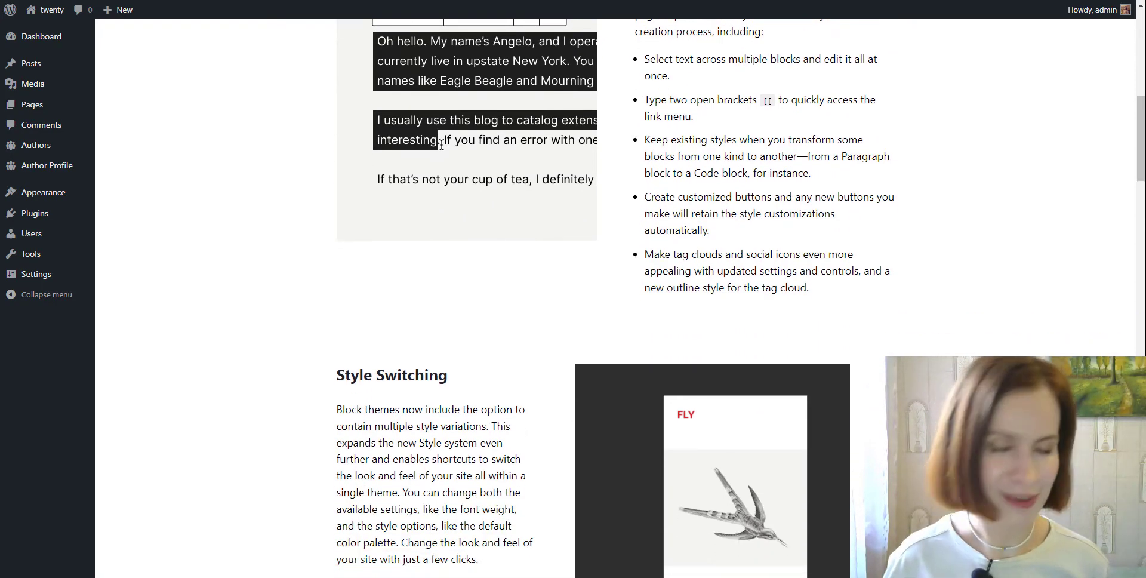
scroll(615, 299, down, 3)
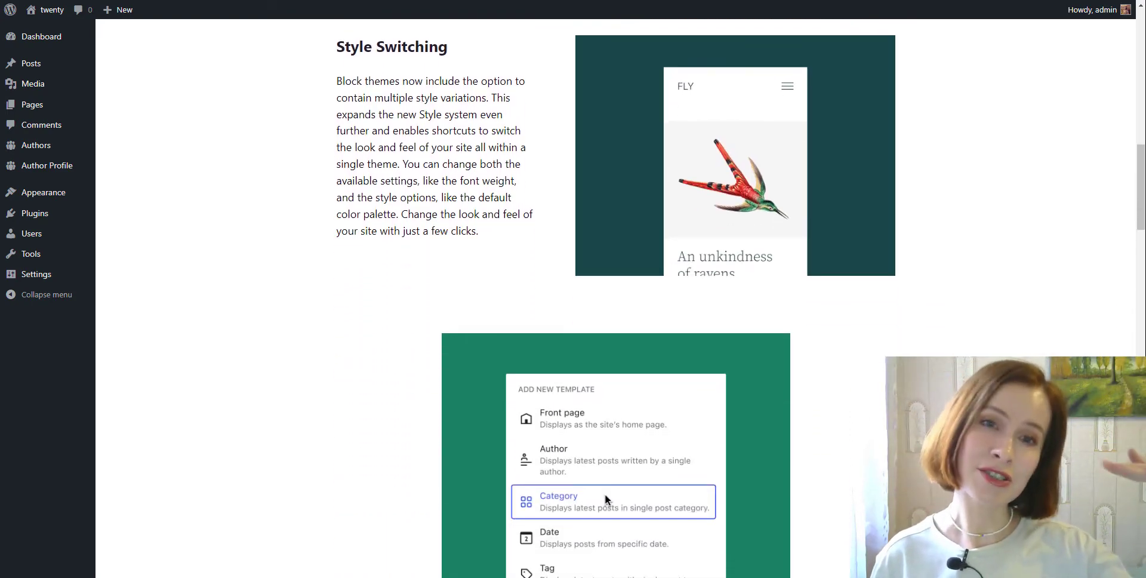
scroll(615, 299, down, 3)
scroll(615, 299, down, 3)
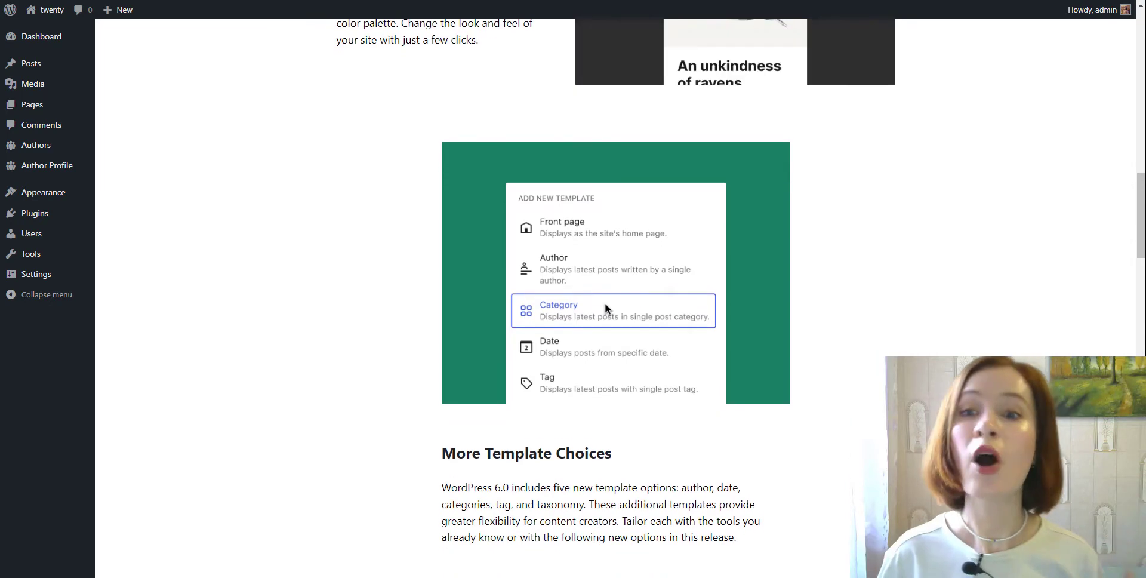
scroll(615, 299, down, 3)
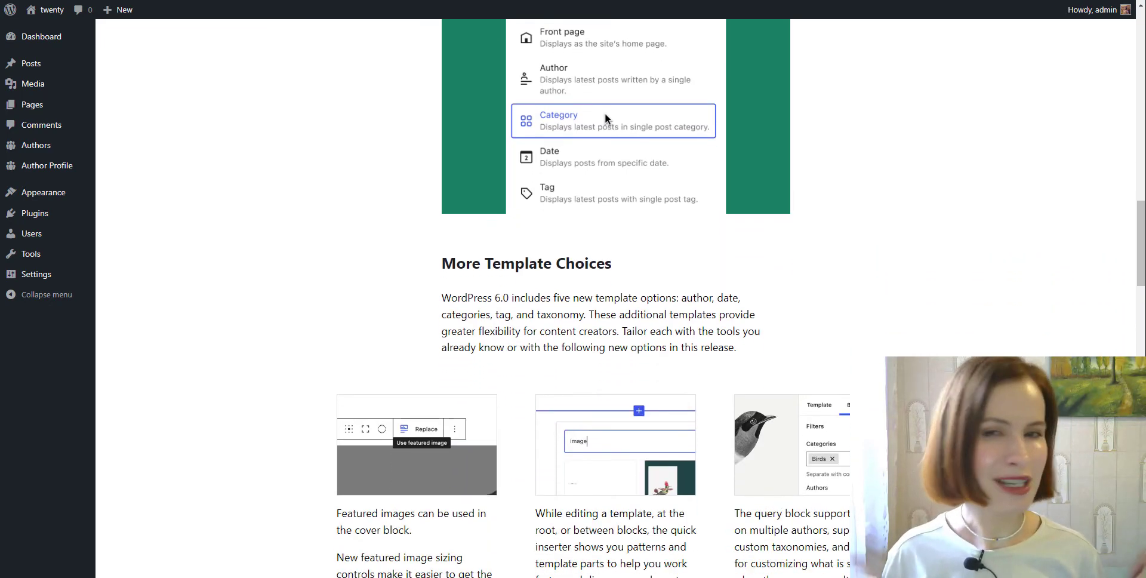
scroll(615, 299, down, 8)
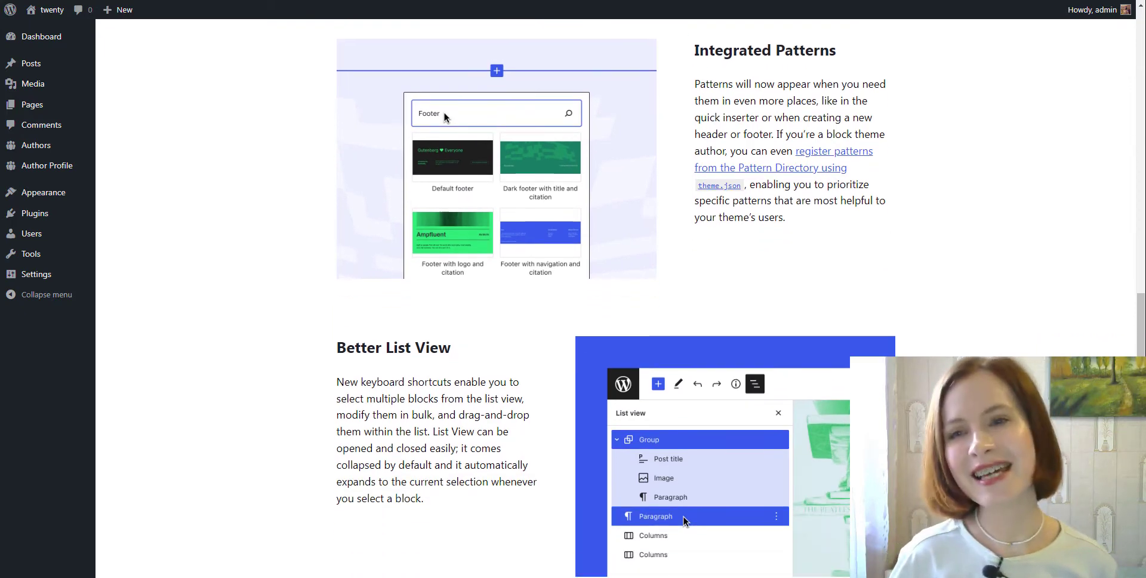
scroll(614, 298, down, 2)
scroll(615, 298, down, 3)
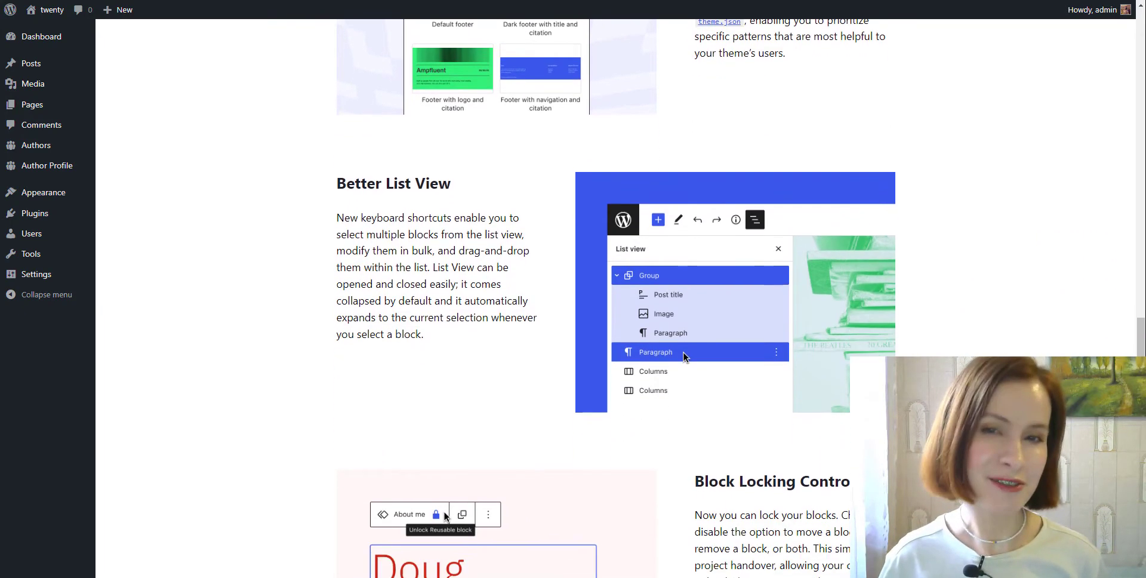
scroll(615, 298, down, 4)
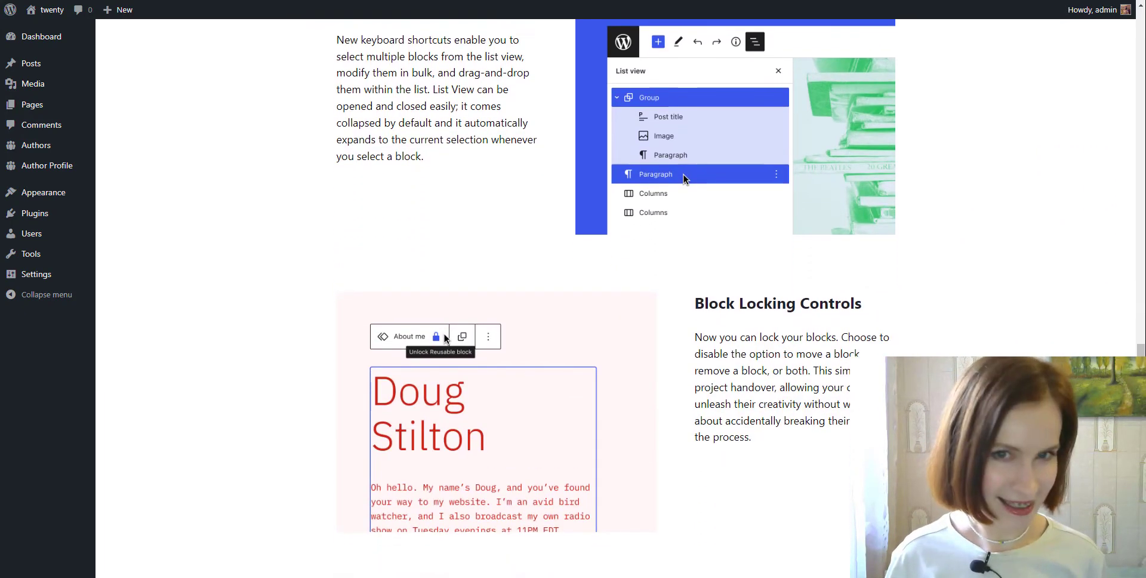
scroll(615, 299, down, 3)
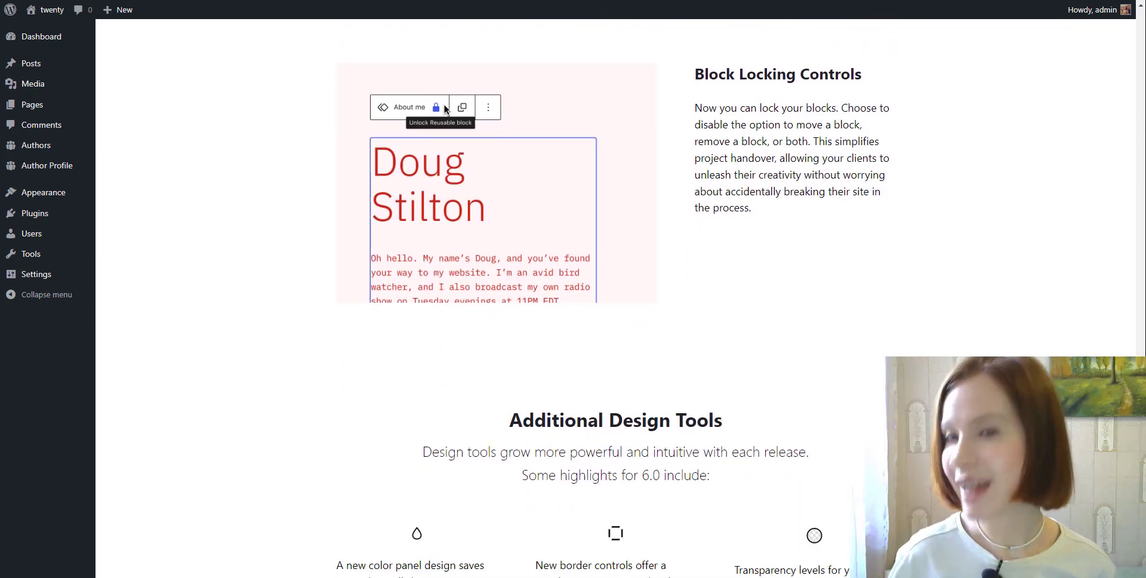
scroll(615, 299, down, 3)
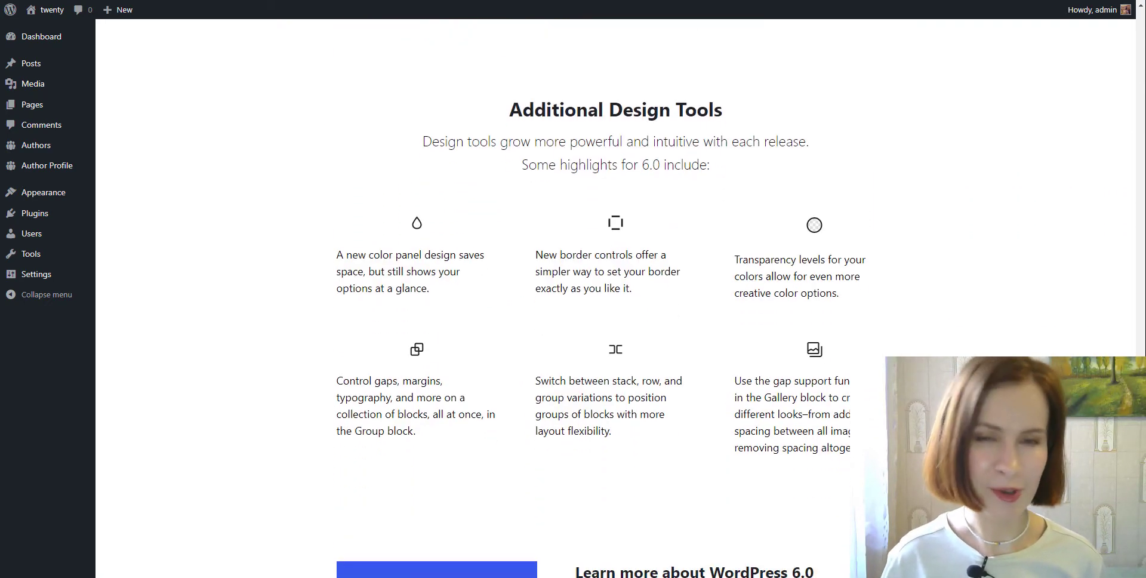
scroll(615, 299, down, 3)
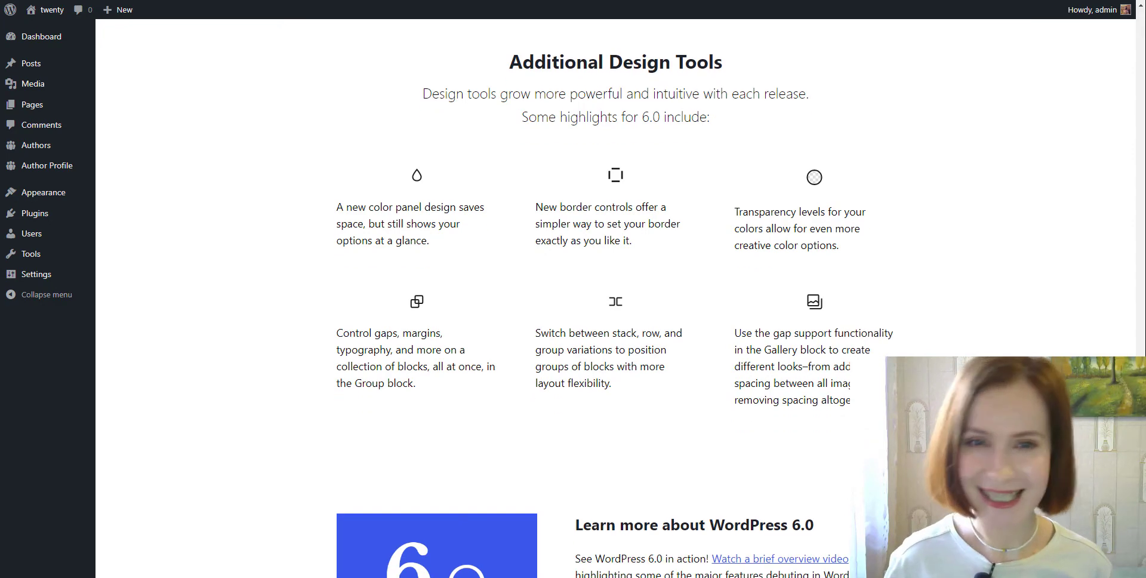
scroll(614, 299, down, 1)
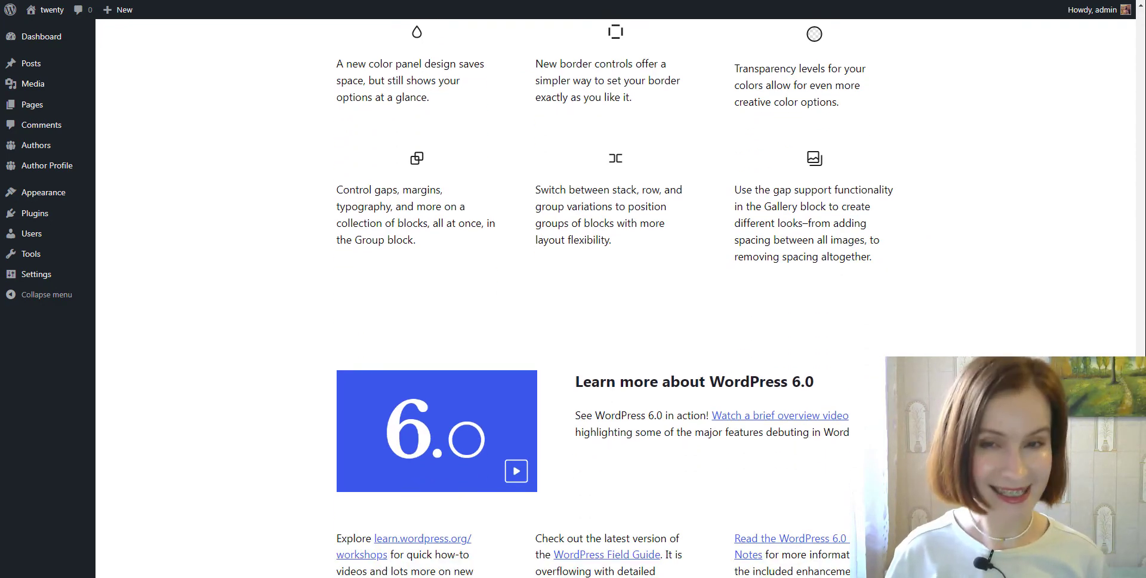
scroll(615, 299, down, 2)
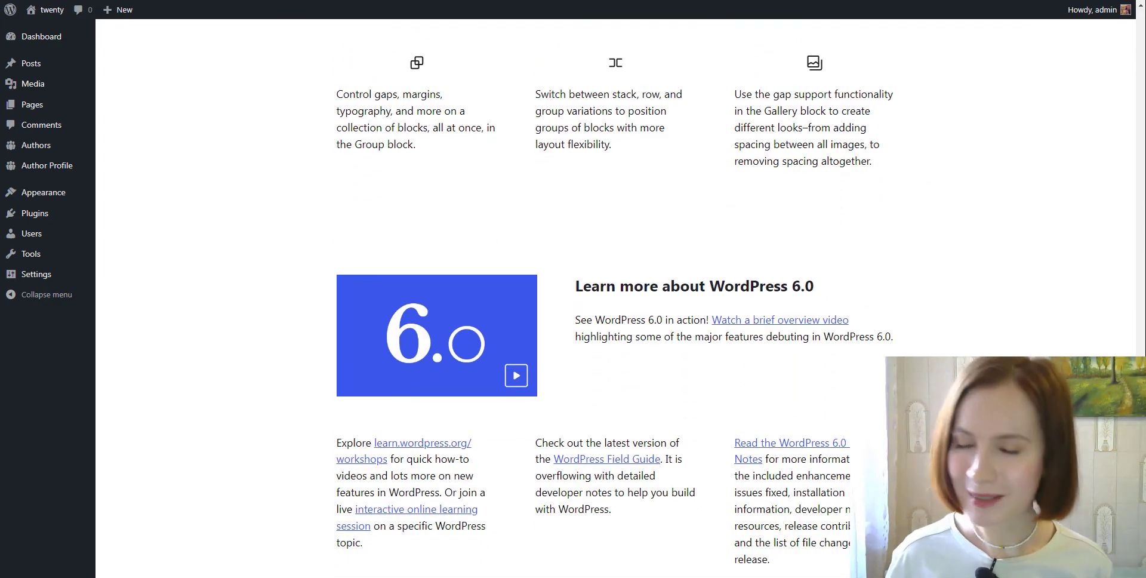
scroll(615, 298, down, 1)
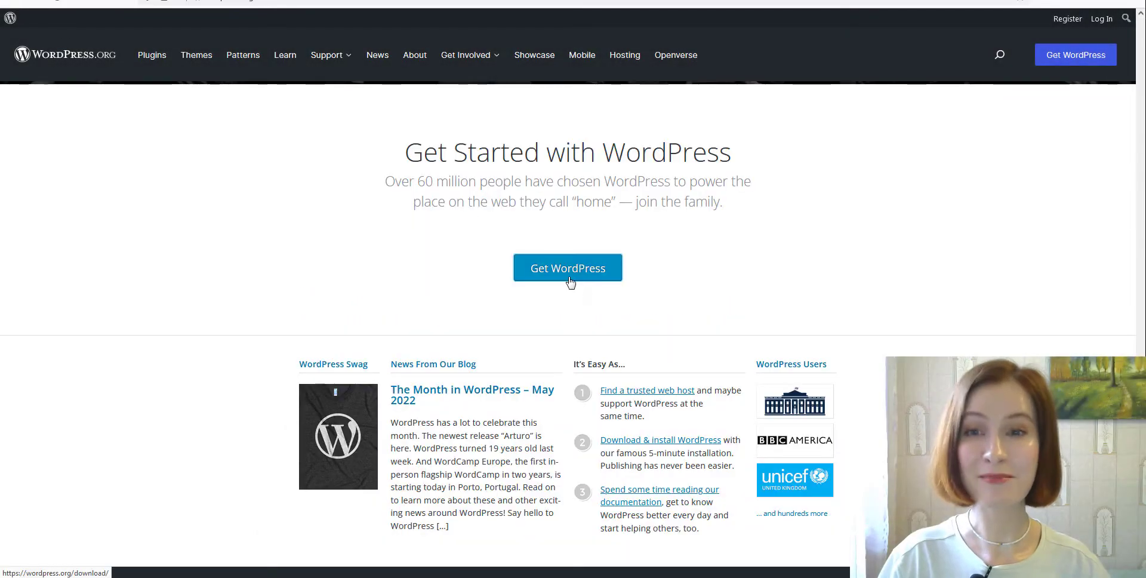
Download the WordPress 6.0 zip package from the WordPress.org download page and dismiss the thank-you popup.
click(570, 281)
scroll(453, 296, down, 5)
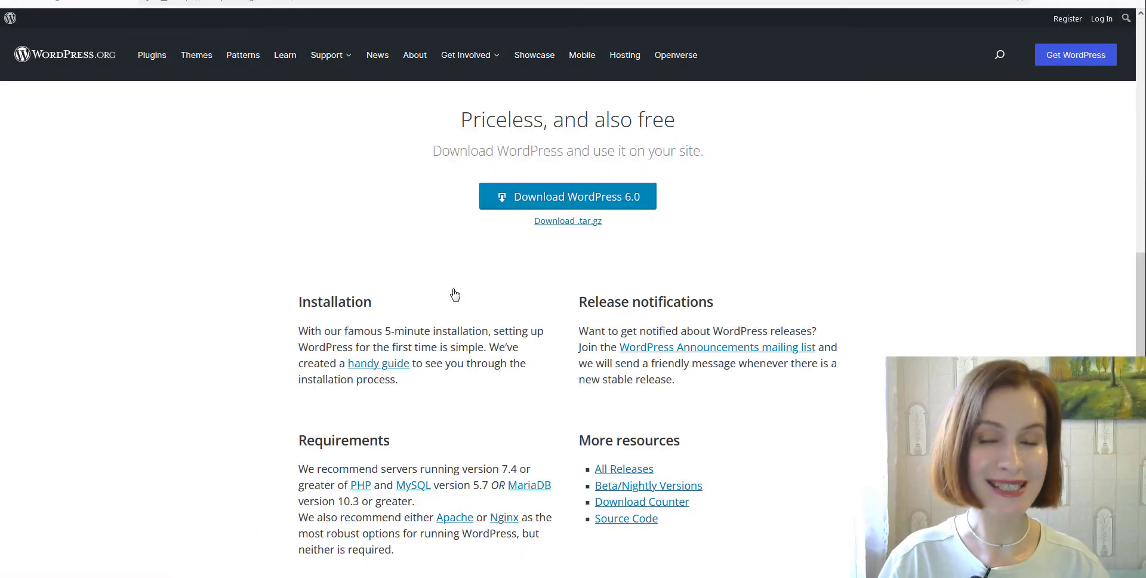
click(574, 206)
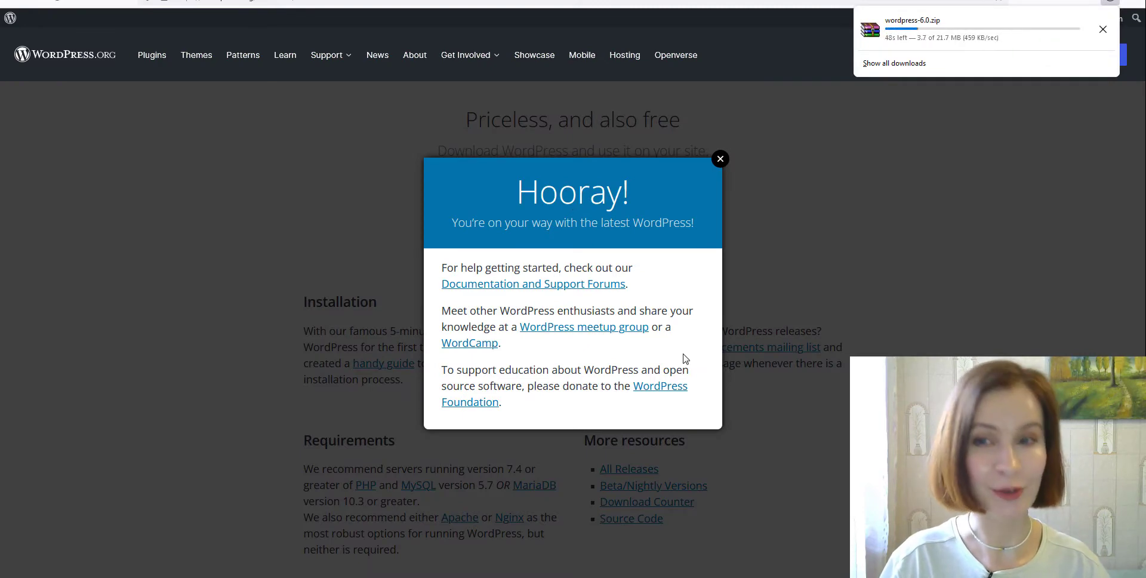
click(720, 158)
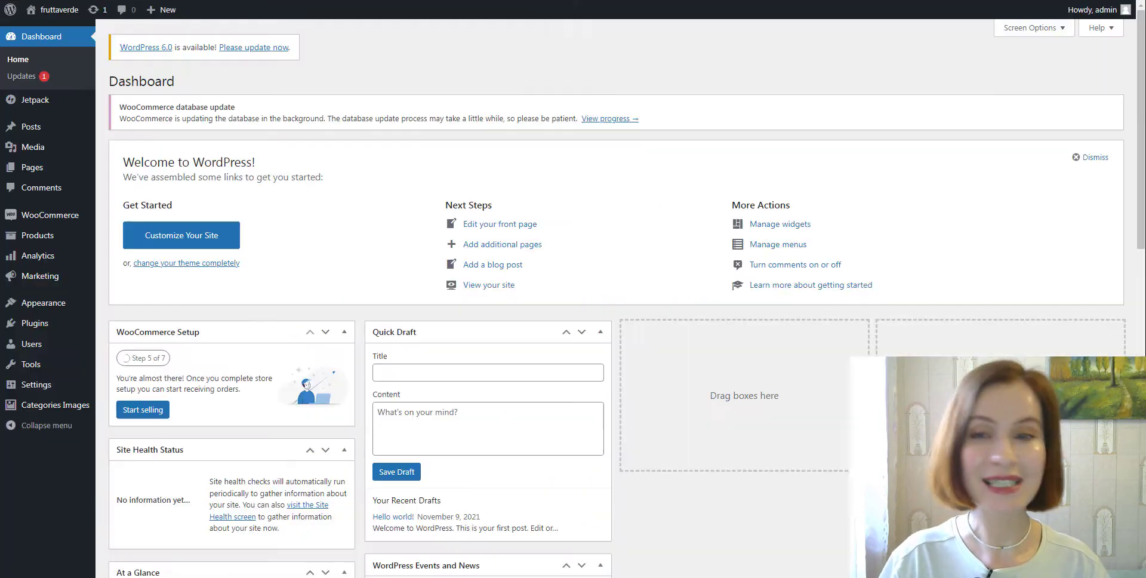
Go to the fruttaverde site's updates page and start the update to WordPress 6.0.
click(23, 79)
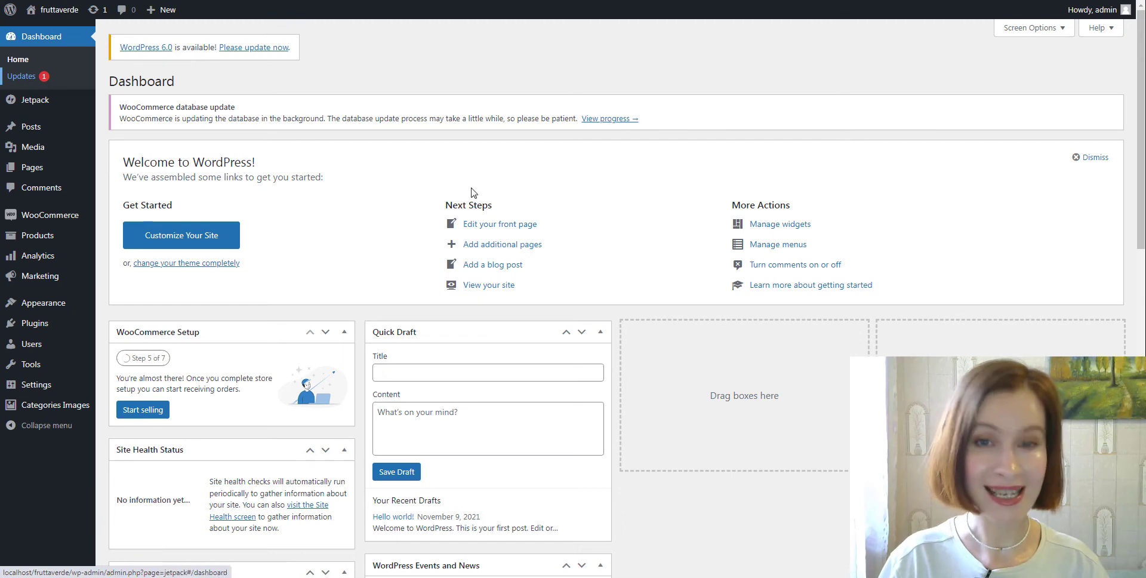
click(149, 327)
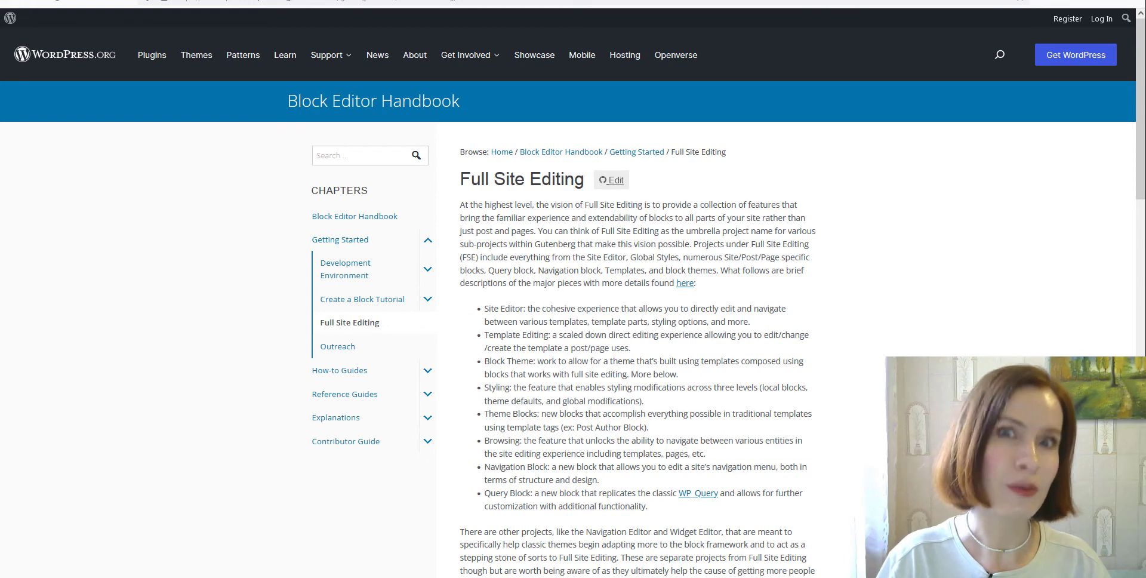
Read the Full Site Editing page of the Block Editor Handbook, including the sections on getting involved and block themes.
scroll(573, 328, down, 4)
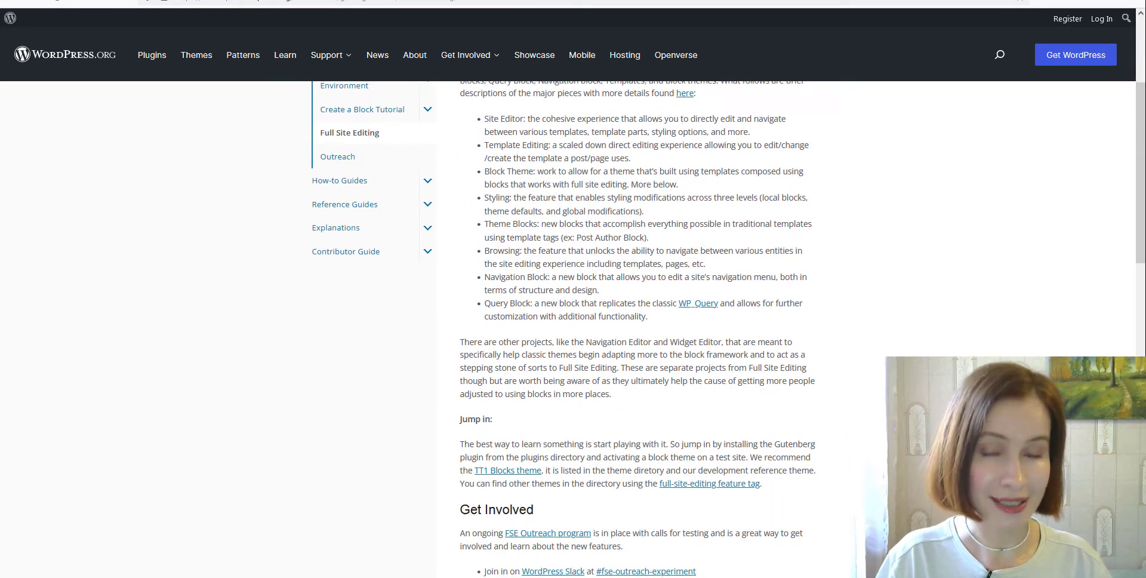
scroll(573, 328, down, 4)
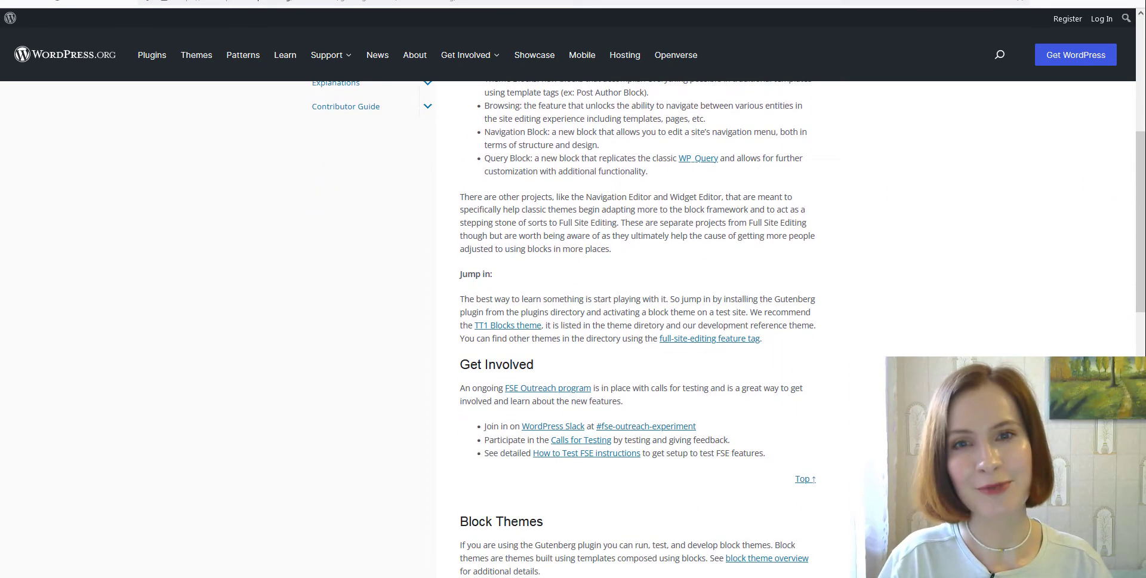
scroll(573, 328, down, 2)
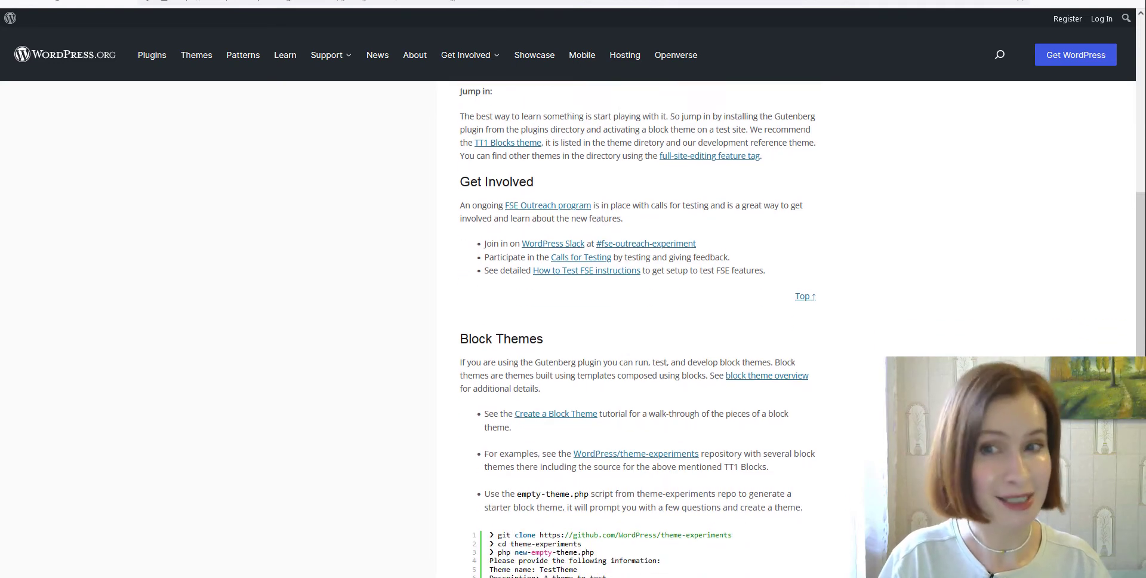
scroll(573, 328, down, 4)
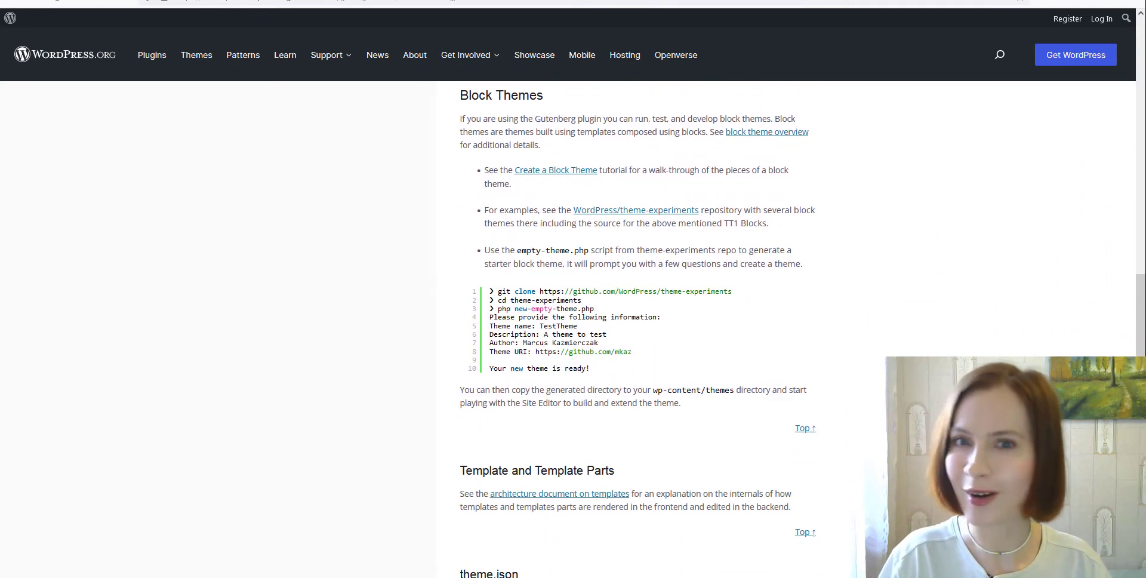
scroll(573, 328, down, 4)
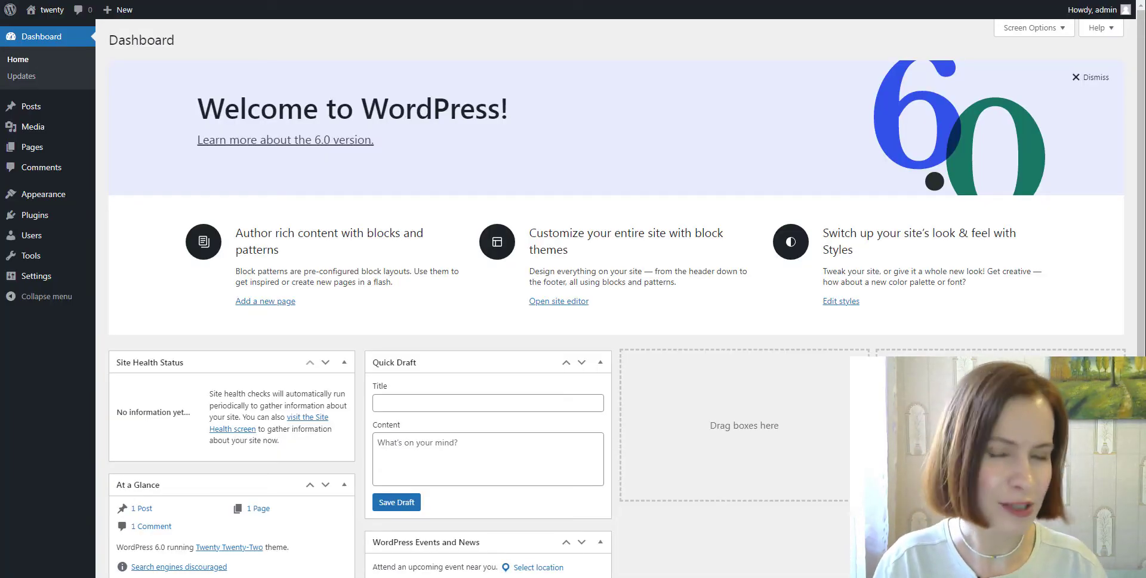
Go to the twenty site's installed themes and view the details of the active Twenty Twenty-Two theme.
mouse_move(70, 201)
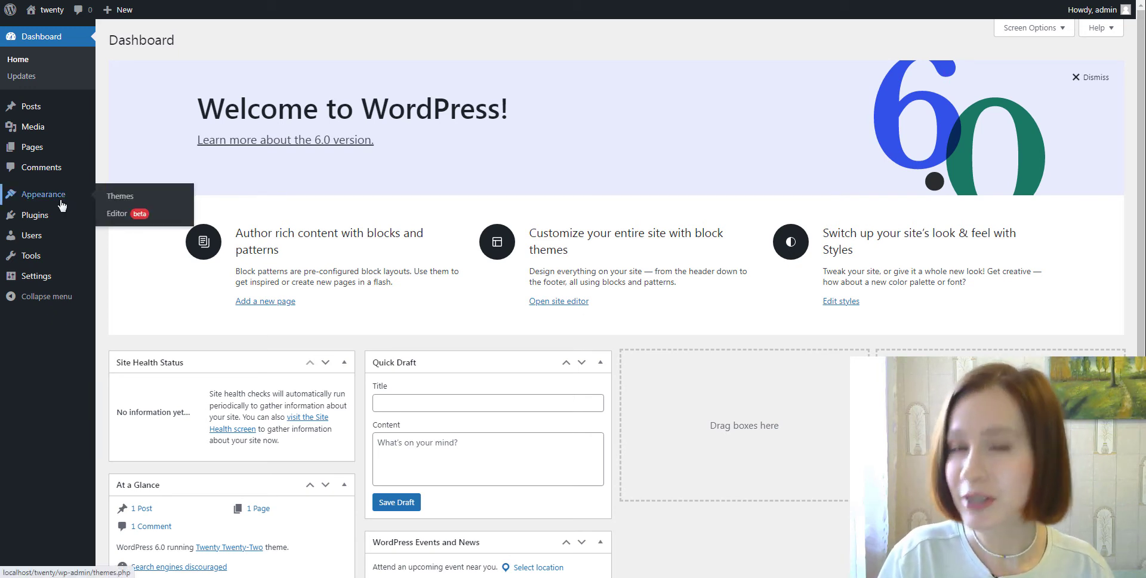
click(117, 202)
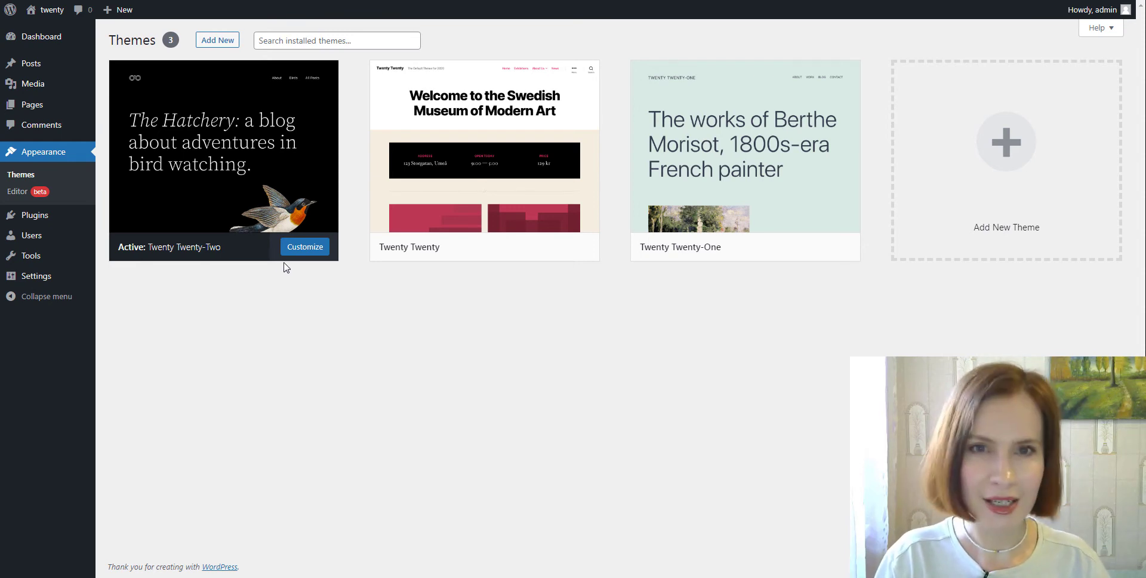
mouse_move(294, 256)
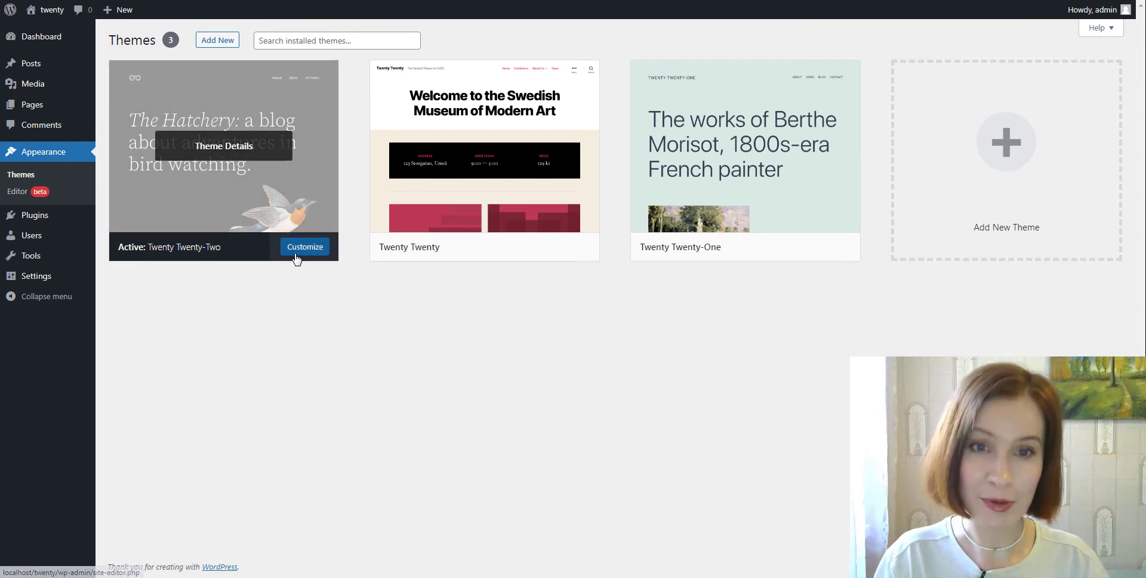
click(239, 156)
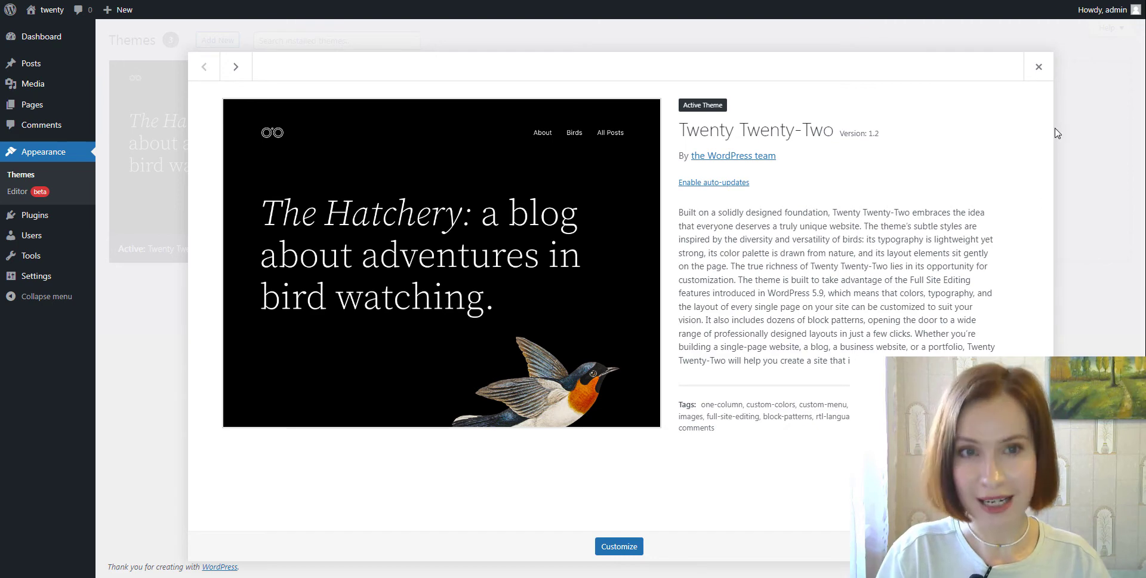
click(1039, 67)
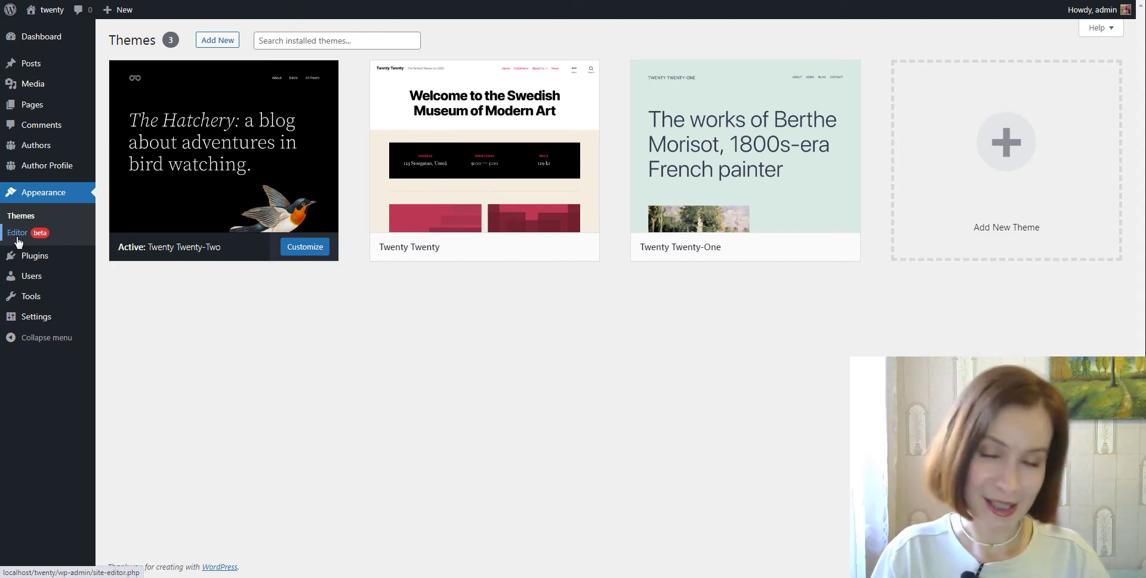
Open the beta site editor for the active Twenty Twenty-Two theme from the twenty site's dashboard.
click(19, 238)
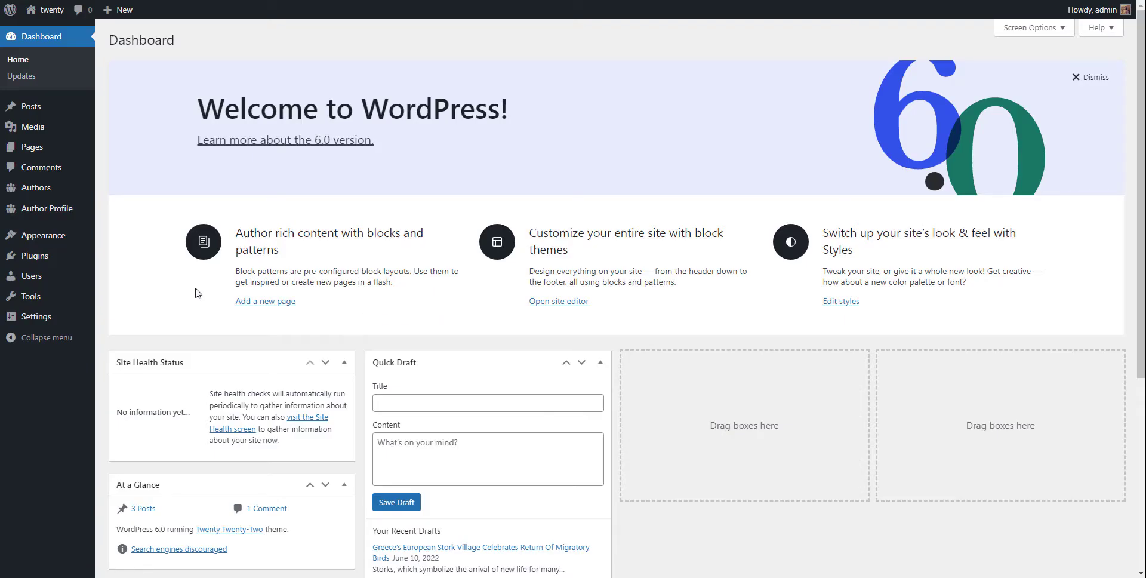
mouse_move(57, 244)
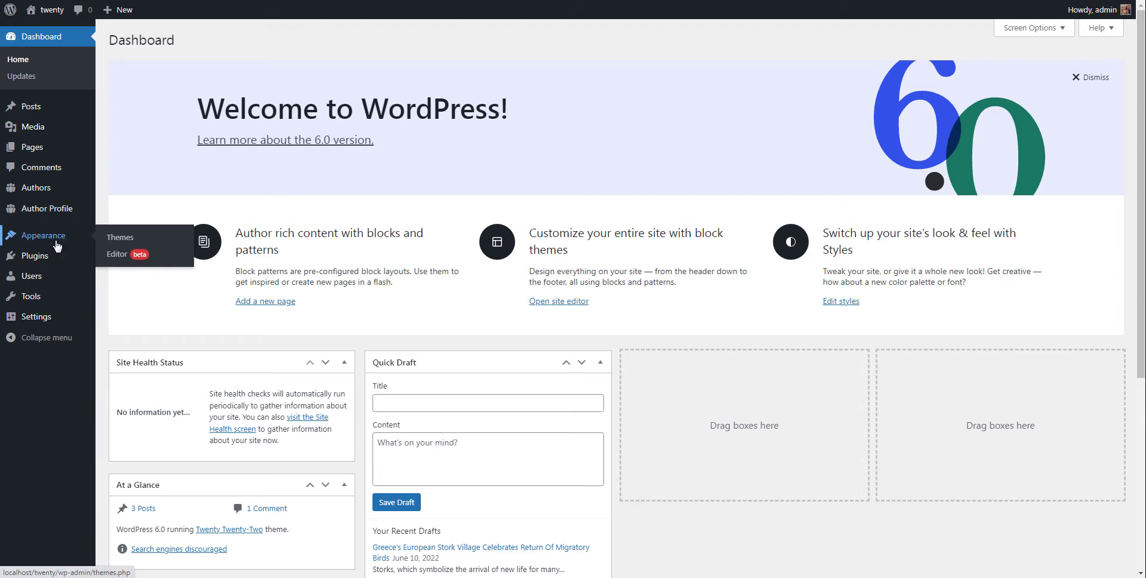
click(57, 244)
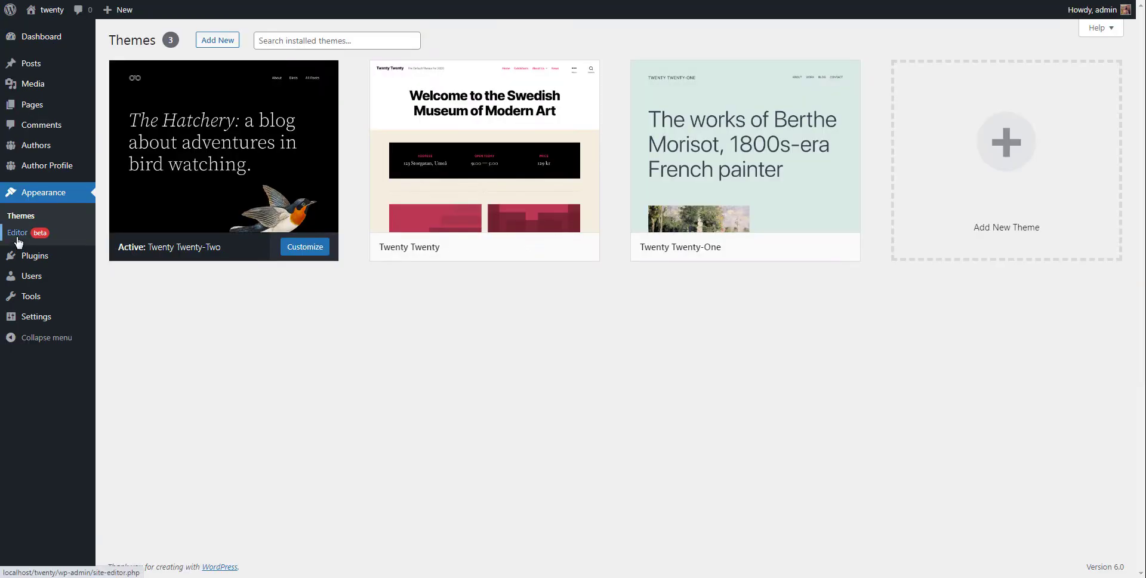
click(17, 234)
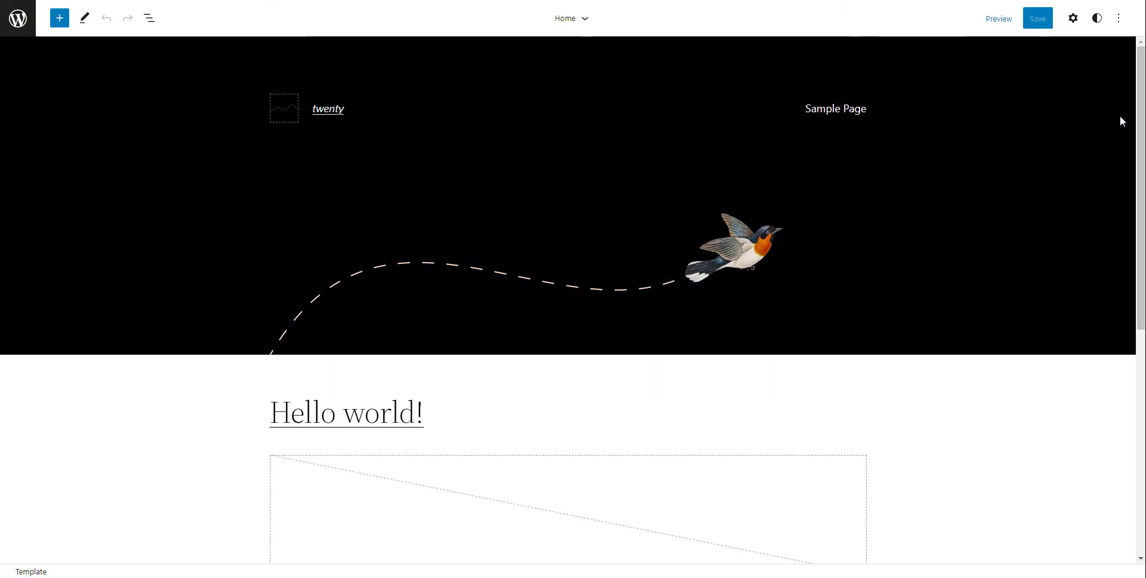
Open the site-wide Styles settings and go through all pages of the Welcome to Styles guide.
click(1097, 19)
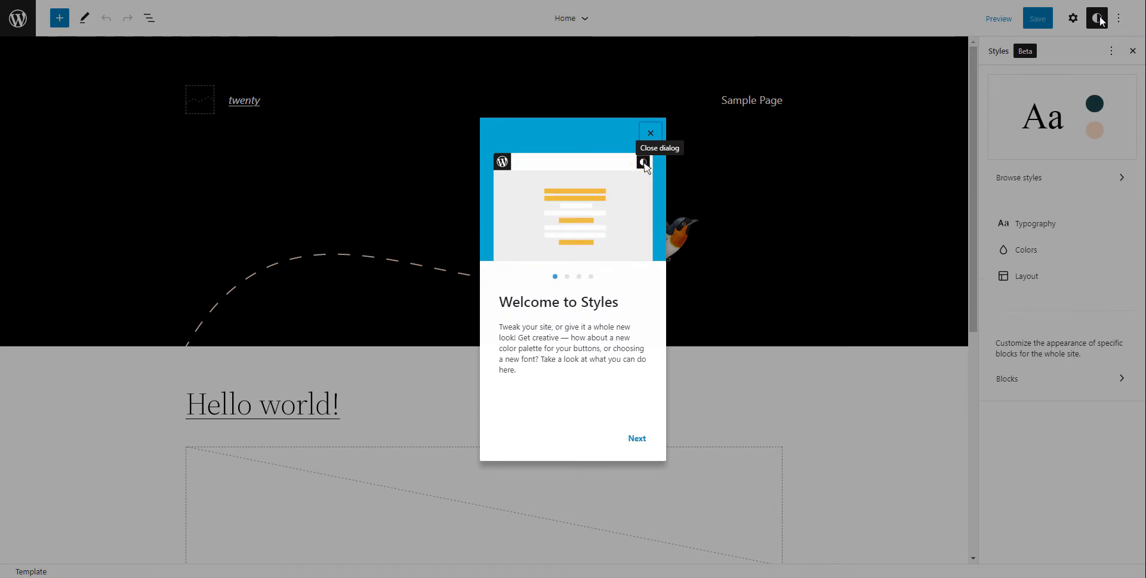
click(639, 441)
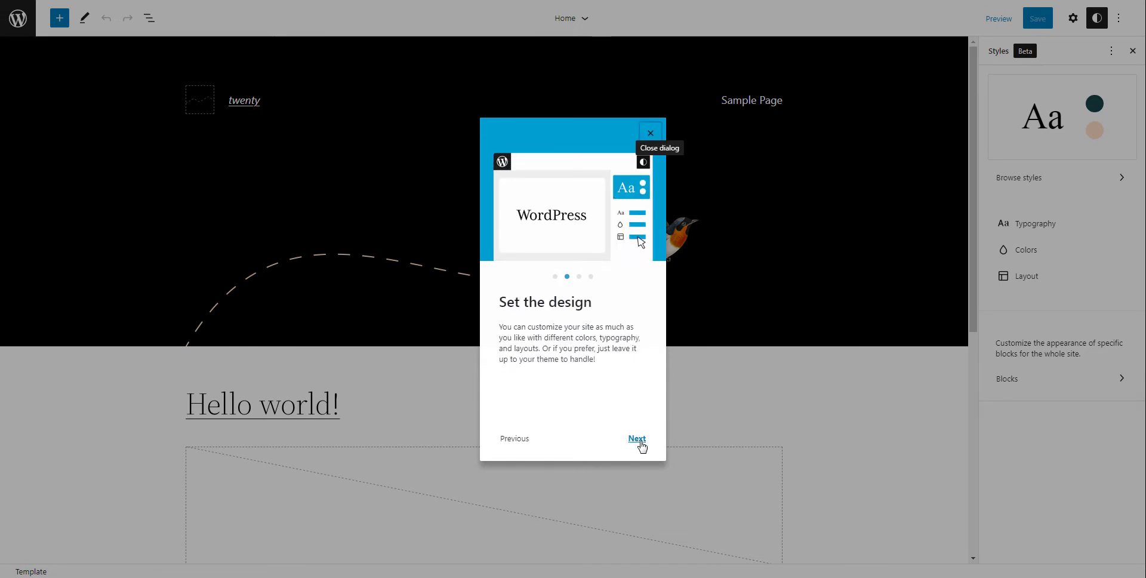
click(638, 441)
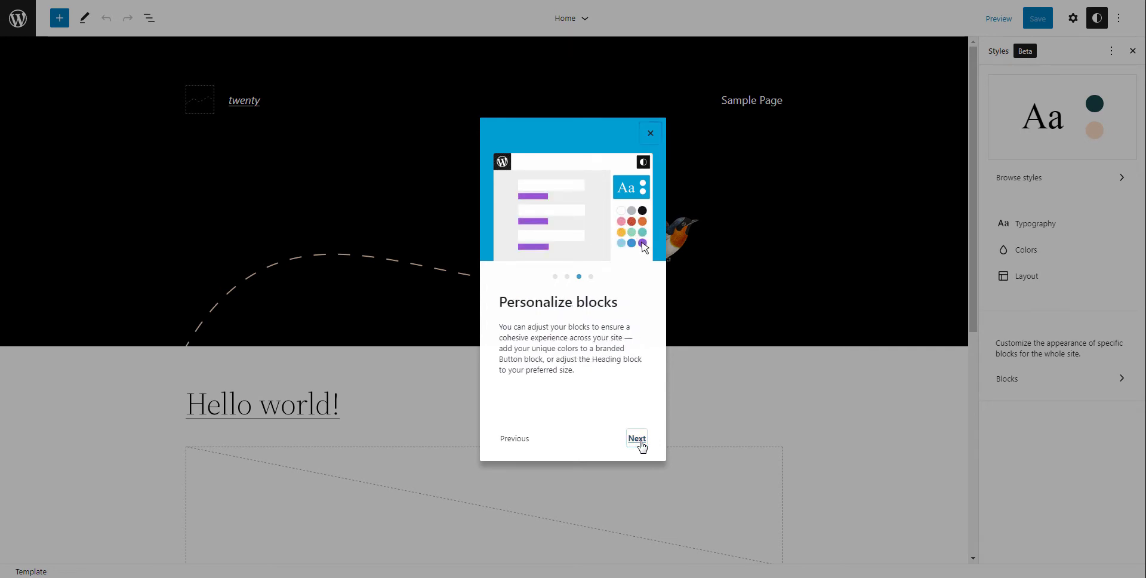
click(639, 441)
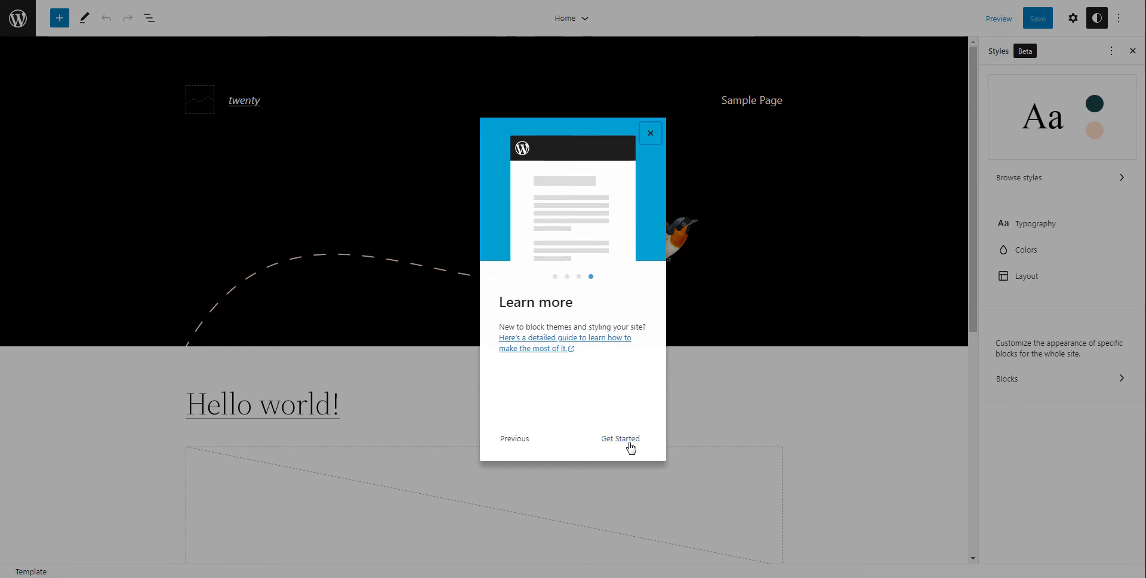
click(621, 439)
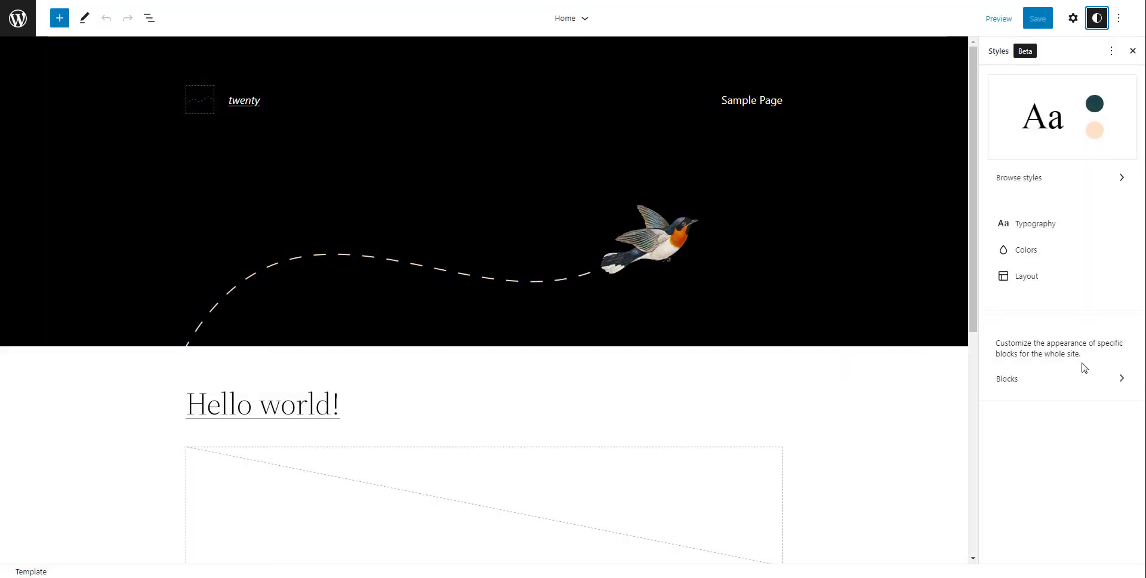
Browse the theme's style combinations, try the Pink and dark ones, and apply the Blue one.
click(1097, 19)
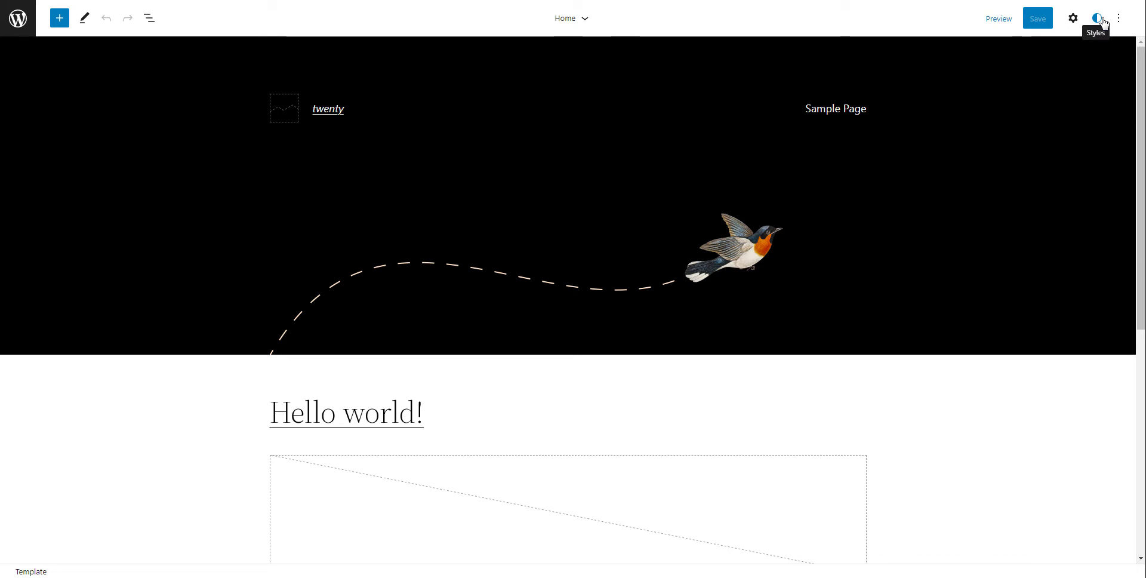
click(1102, 22)
click(1119, 182)
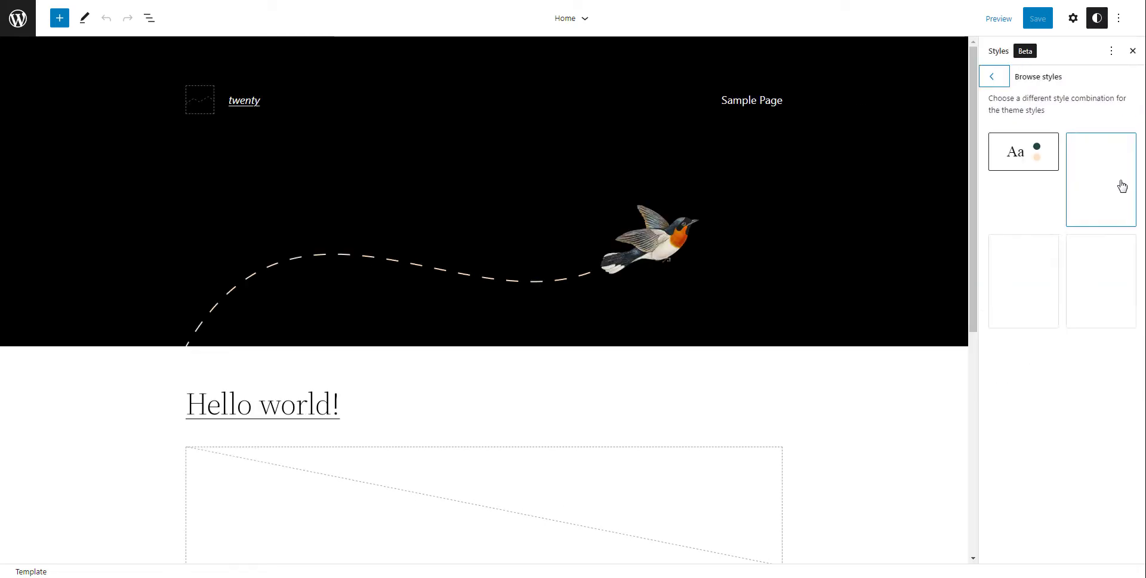
click(1092, 160)
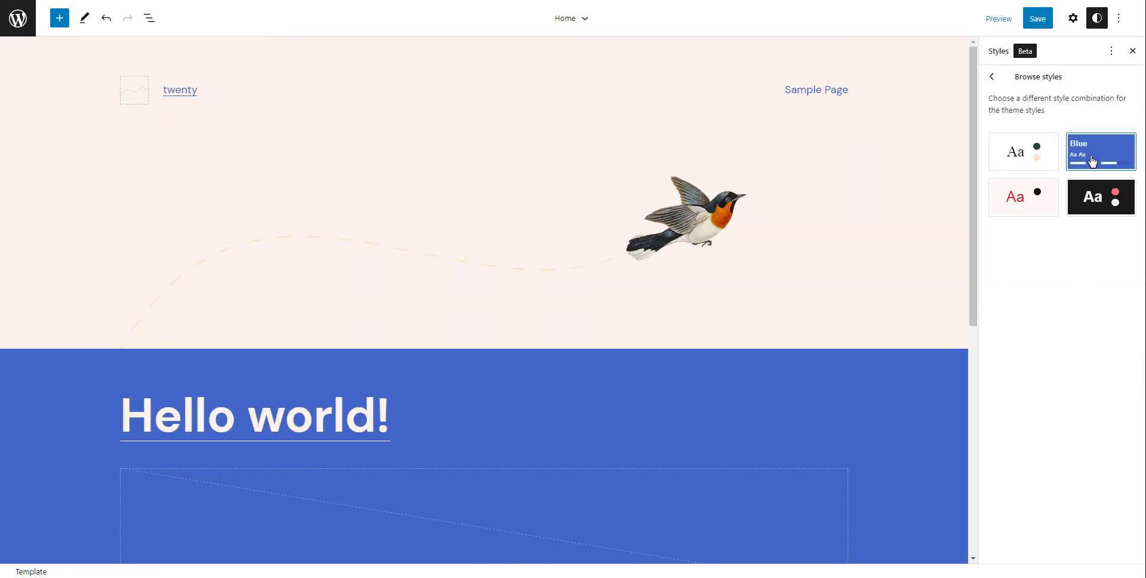
click(1036, 209)
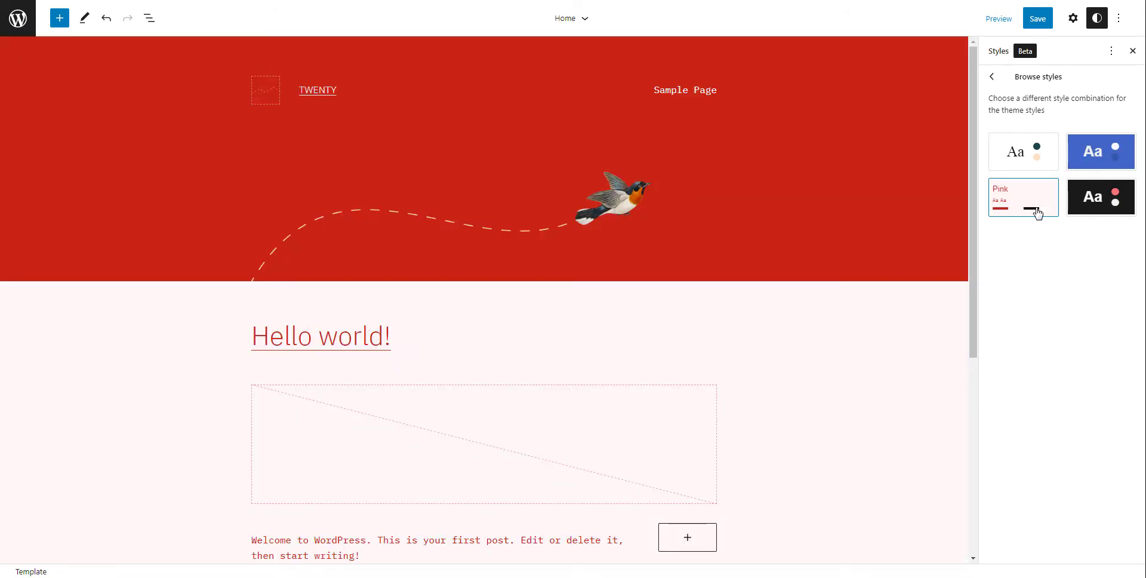
click(1084, 196)
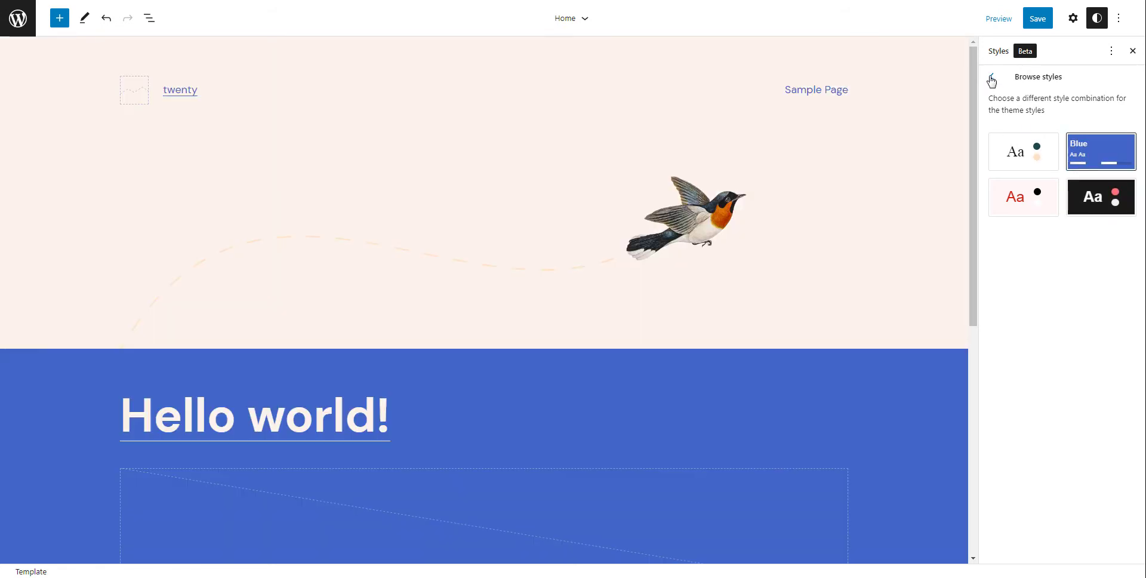
click(992, 76)
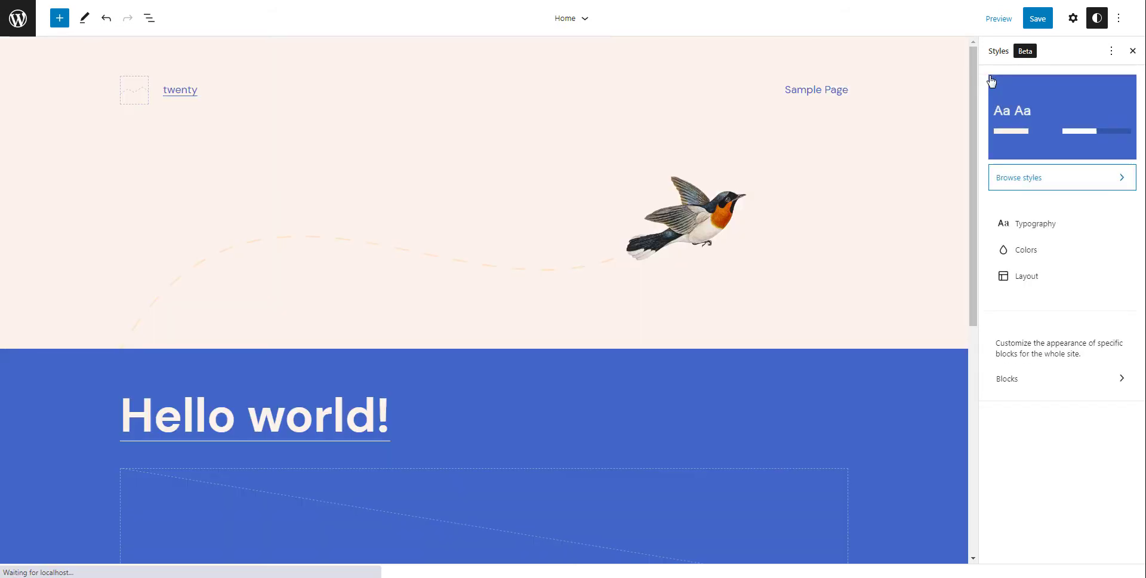
Review the site's typography settings for the Text and Links elements.
click(1041, 229)
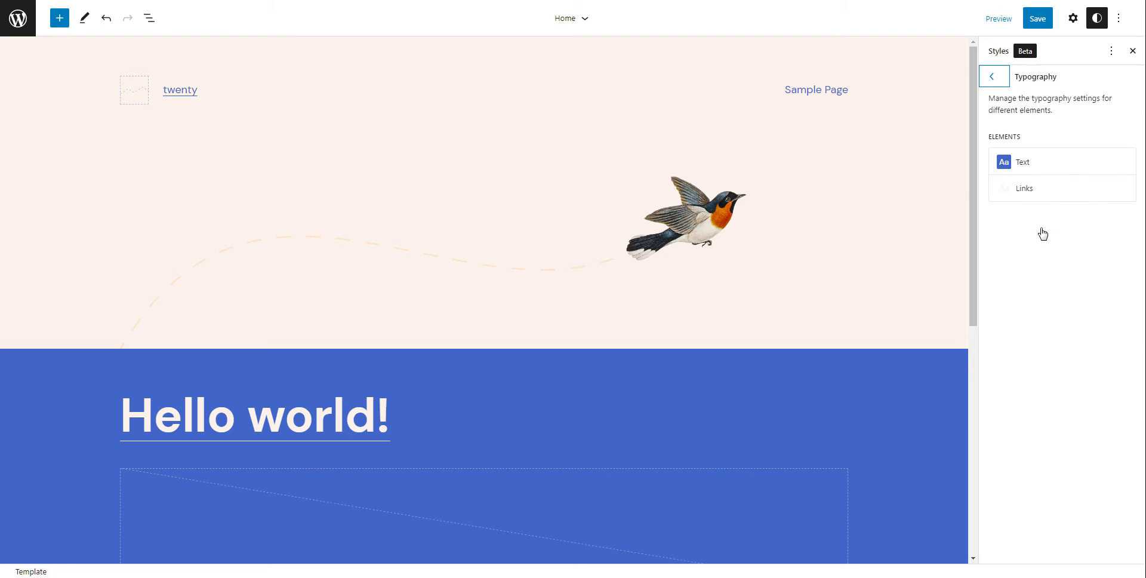
click(1025, 169)
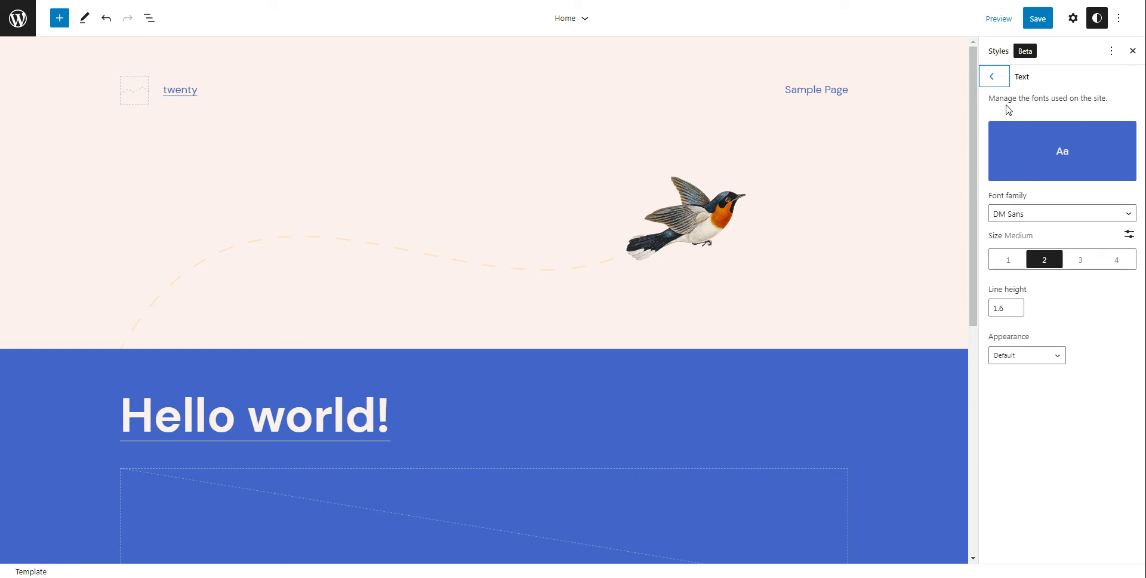
click(1002, 83)
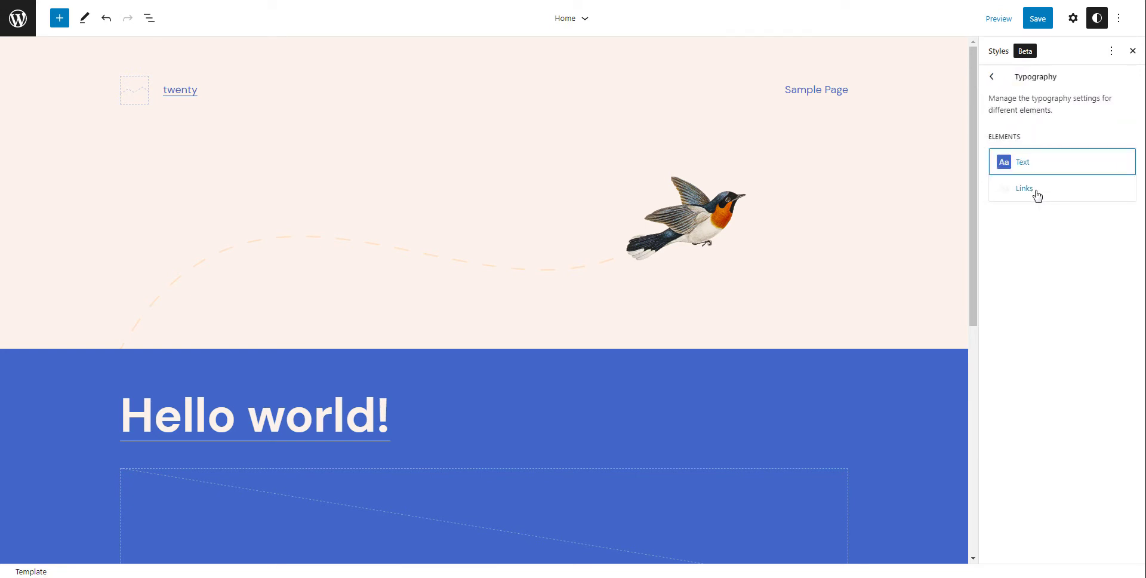
click(1036, 194)
click(995, 81)
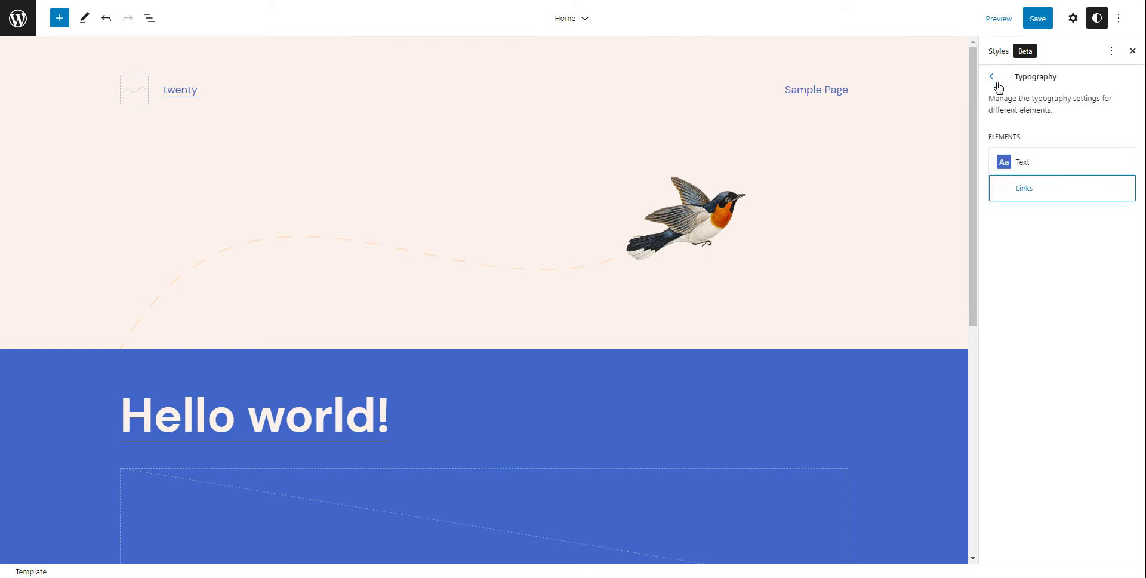
click(997, 84)
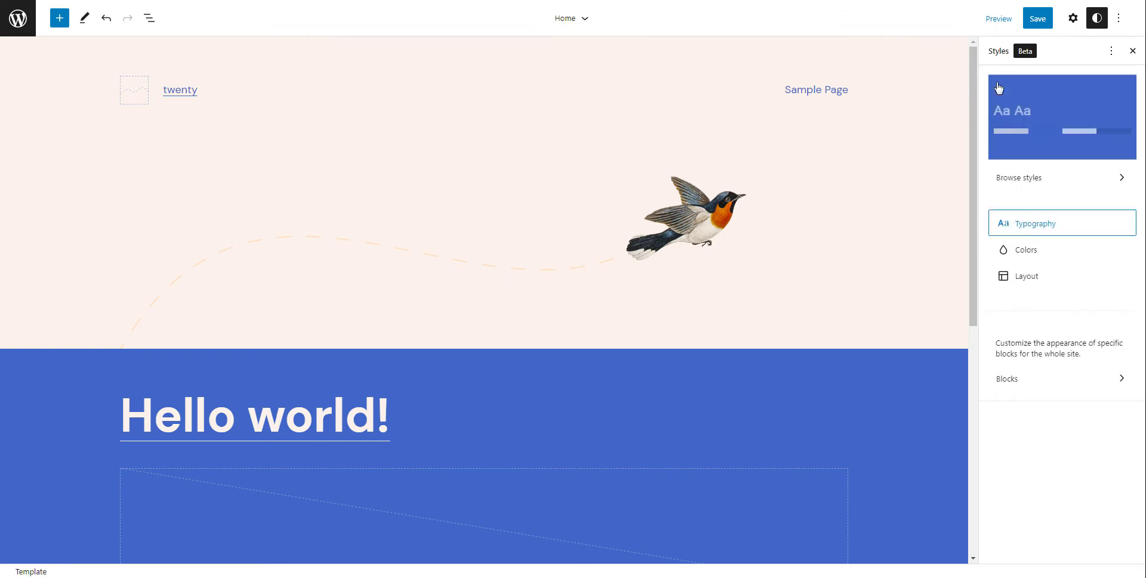
Review the site's color palette and the padding options in the Layout styles.
click(1021, 255)
click(1072, 167)
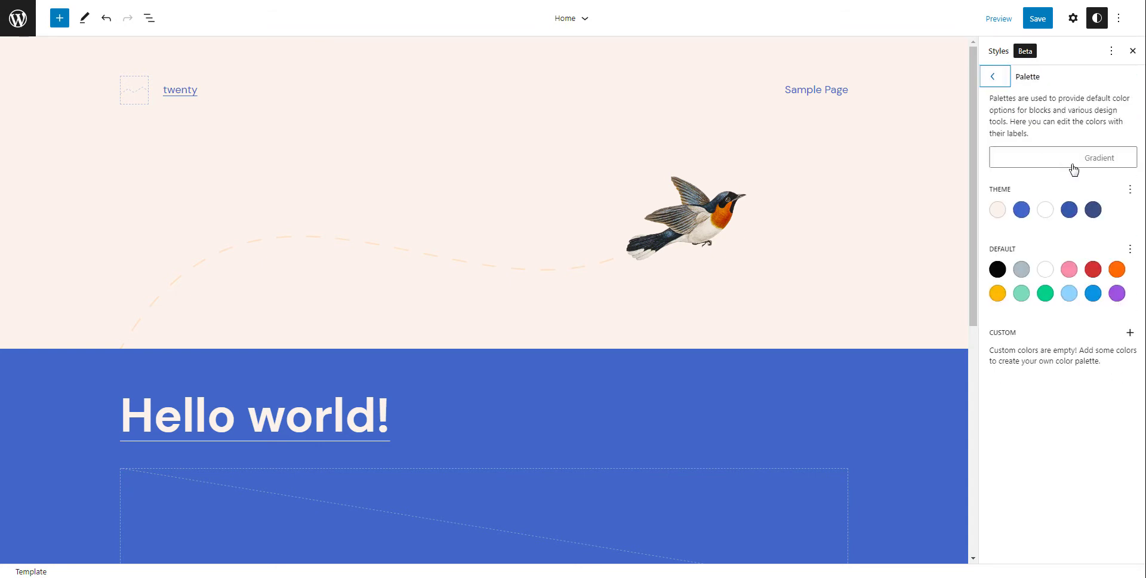
click(995, 80)
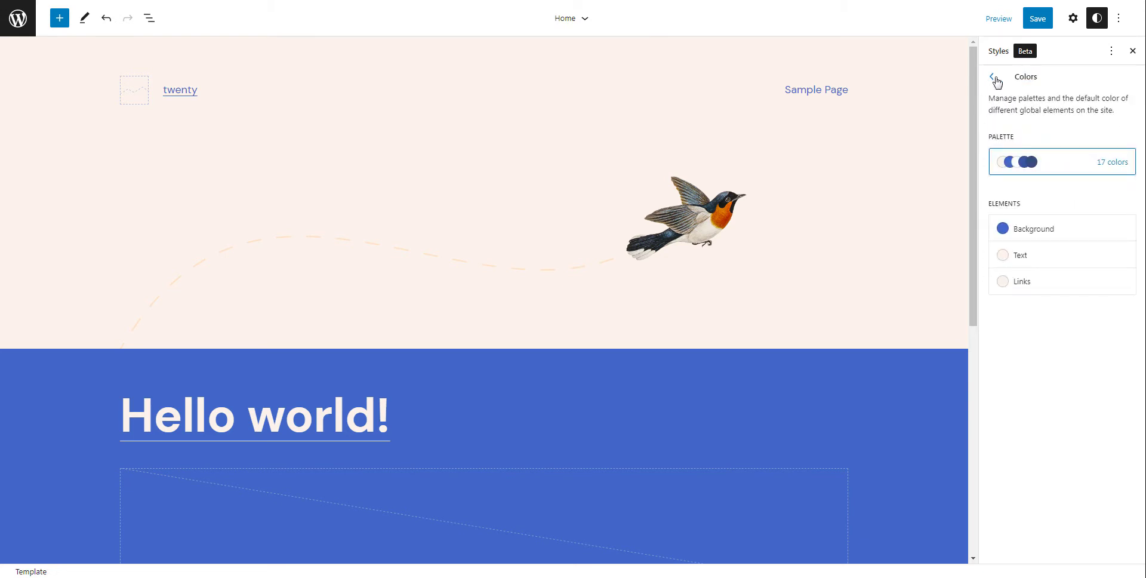
click(996, 80)
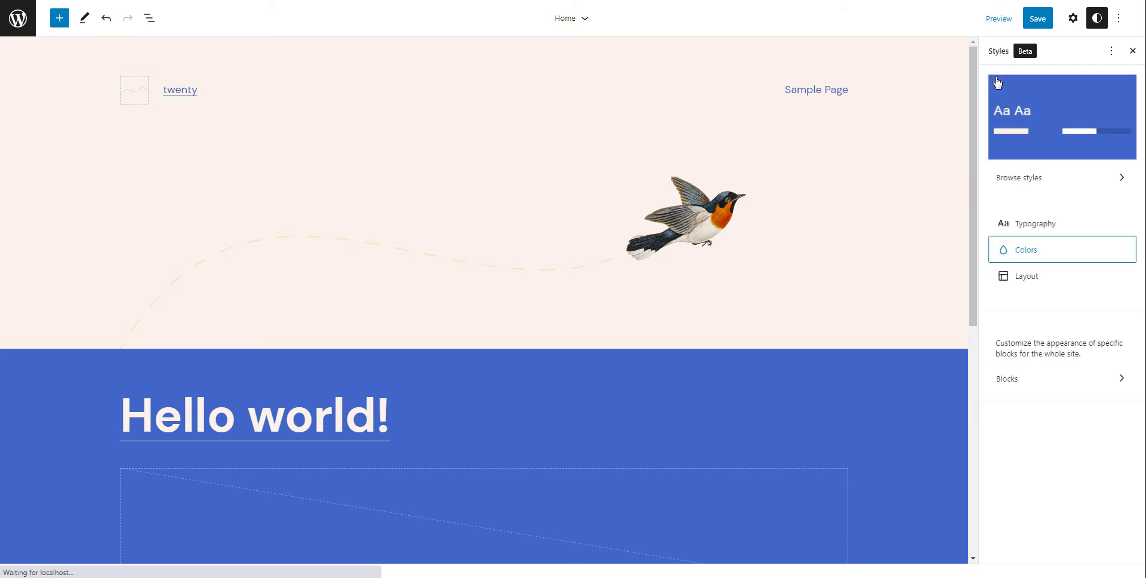
click(1022, 283)
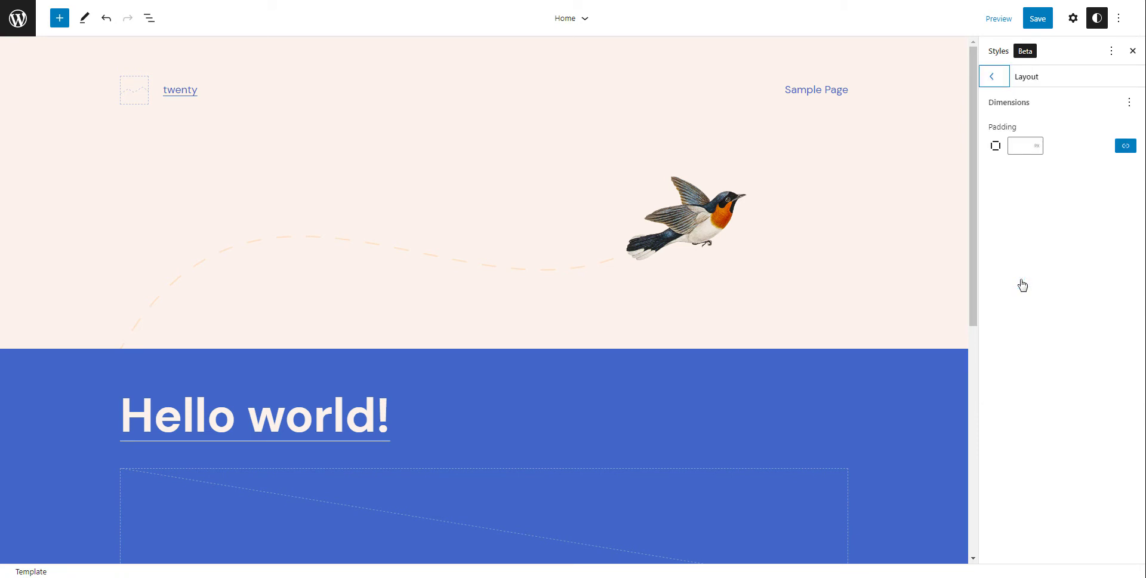
click(993, 76)
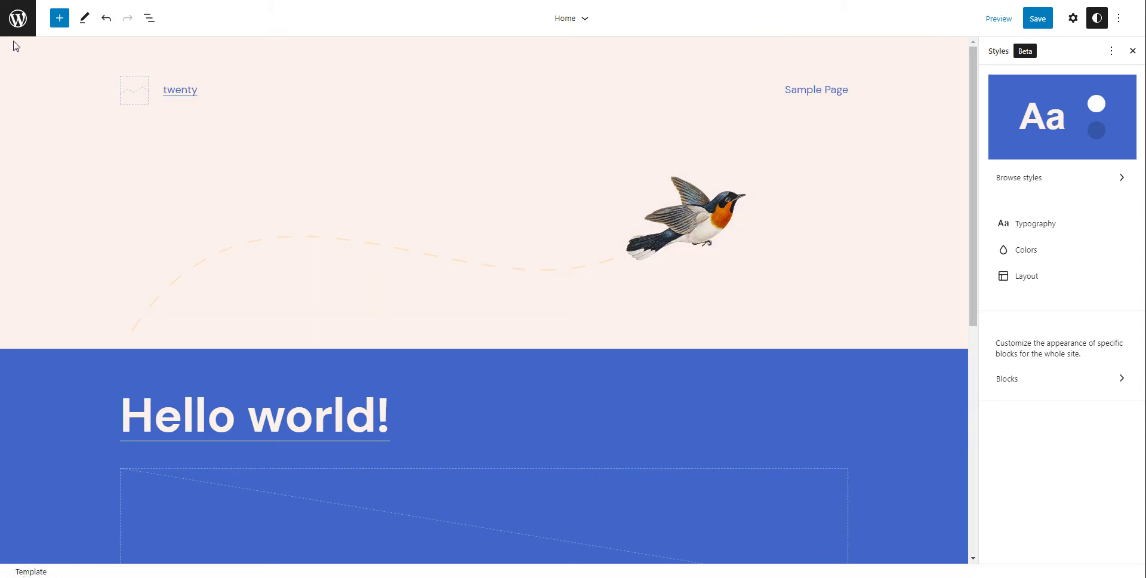
Go to the site editor's Templates list and open the options for adding a new template.
click(16, 23)
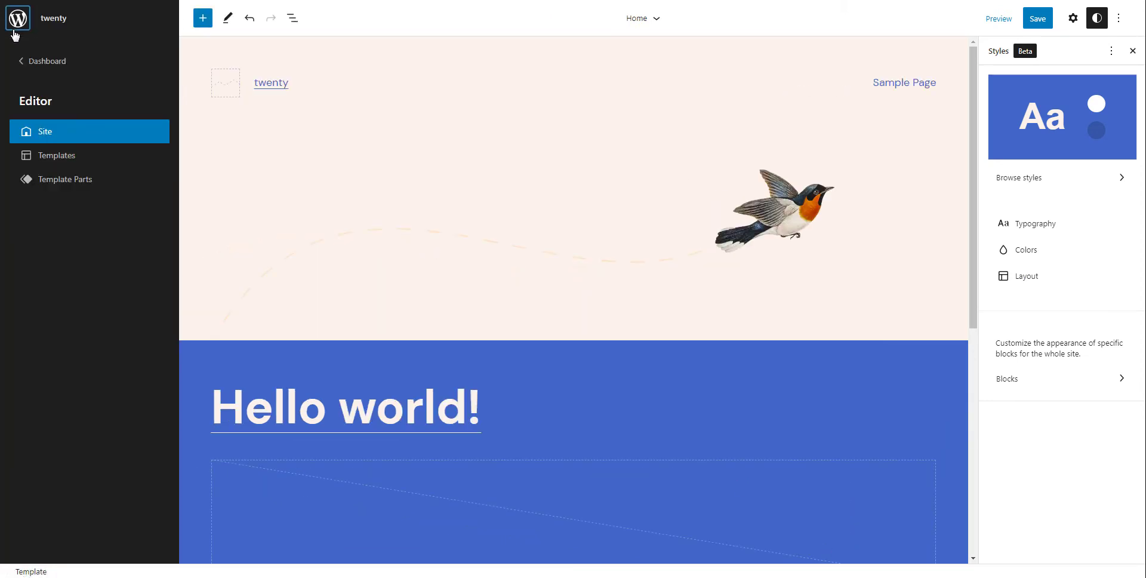
click(57, 163)
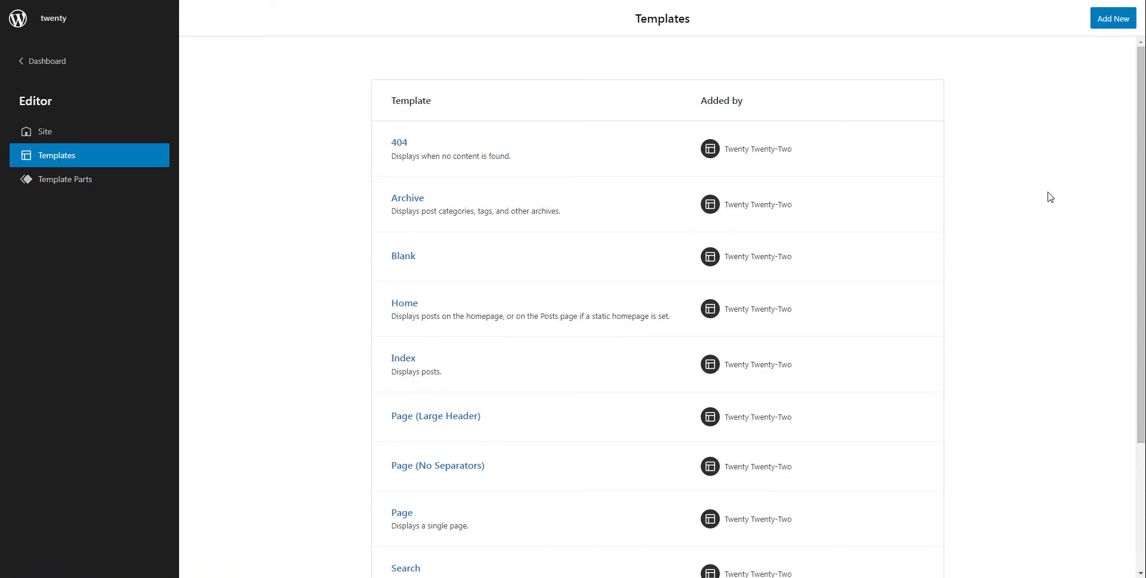
click(1114, 19)
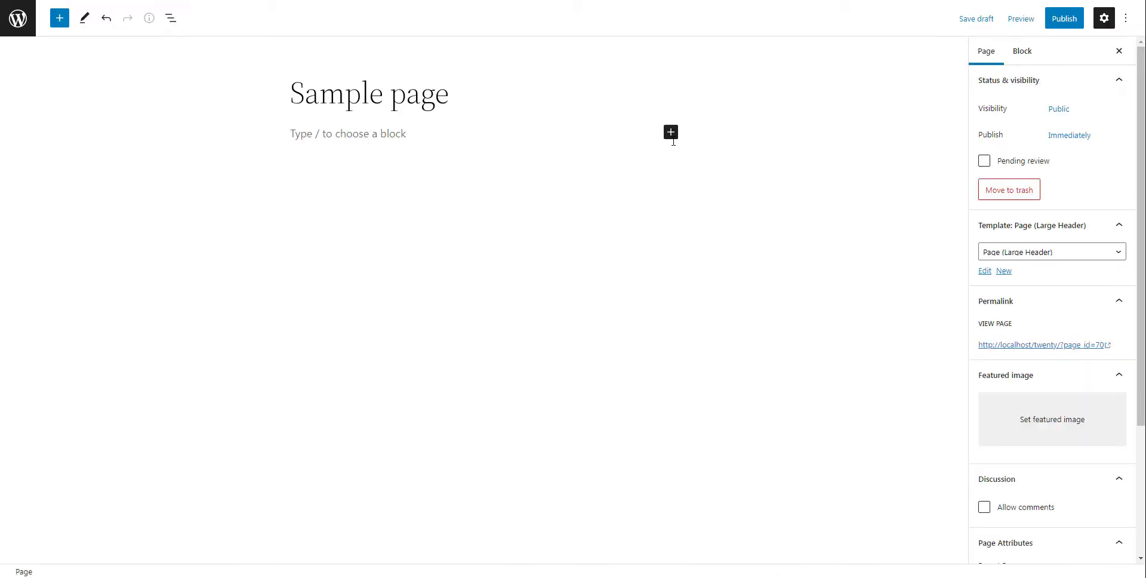
Open the full block inserter for the Sample page and look through the Featured patterns.
click(671, 131)
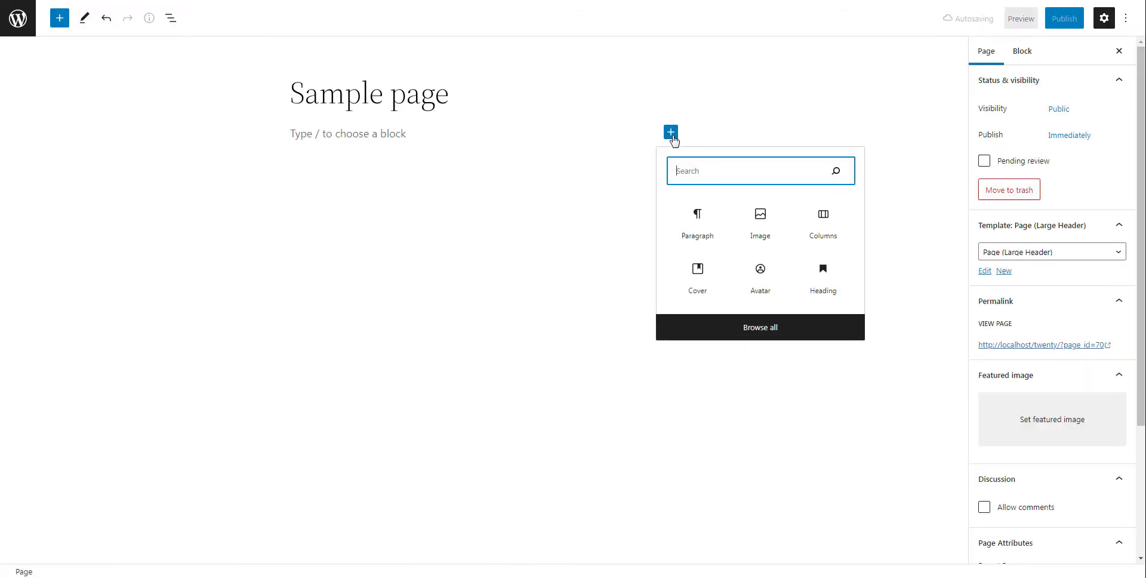
click(739, 335)
click(117, 99)
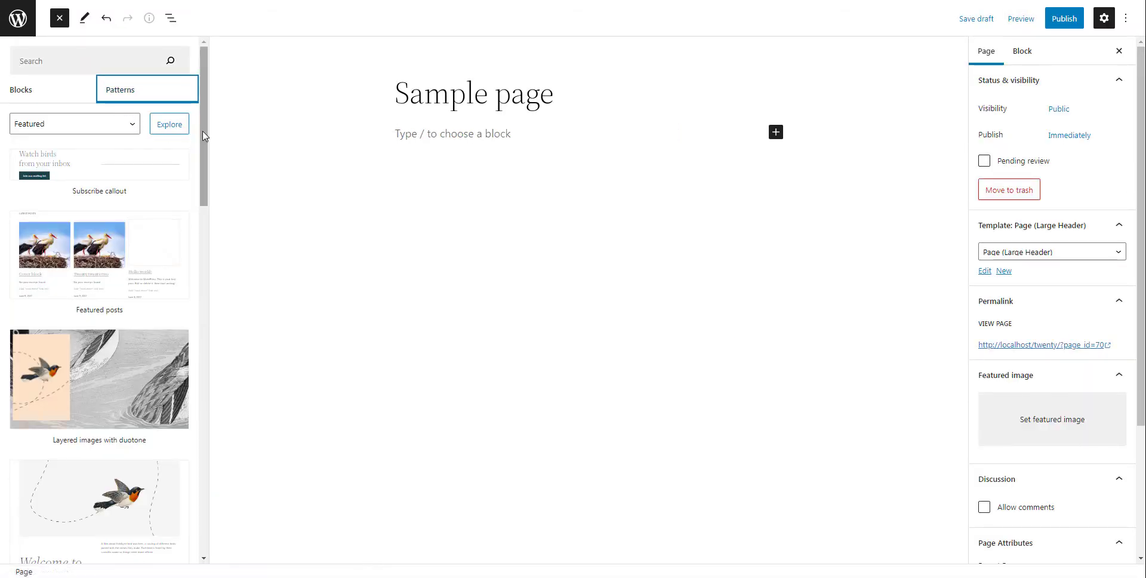
scroll(205, 130, down, 4)
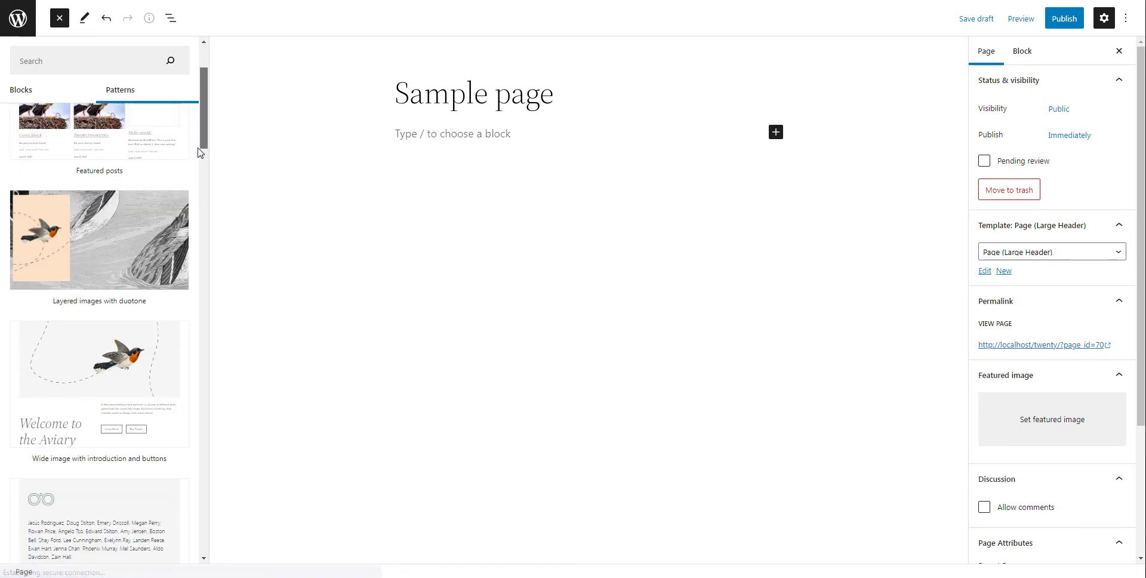
drag(202, 164, 240, 107)
Filter the block patterns by the Buttons, Footers and Gallery categories in turn.
click(96, 126)
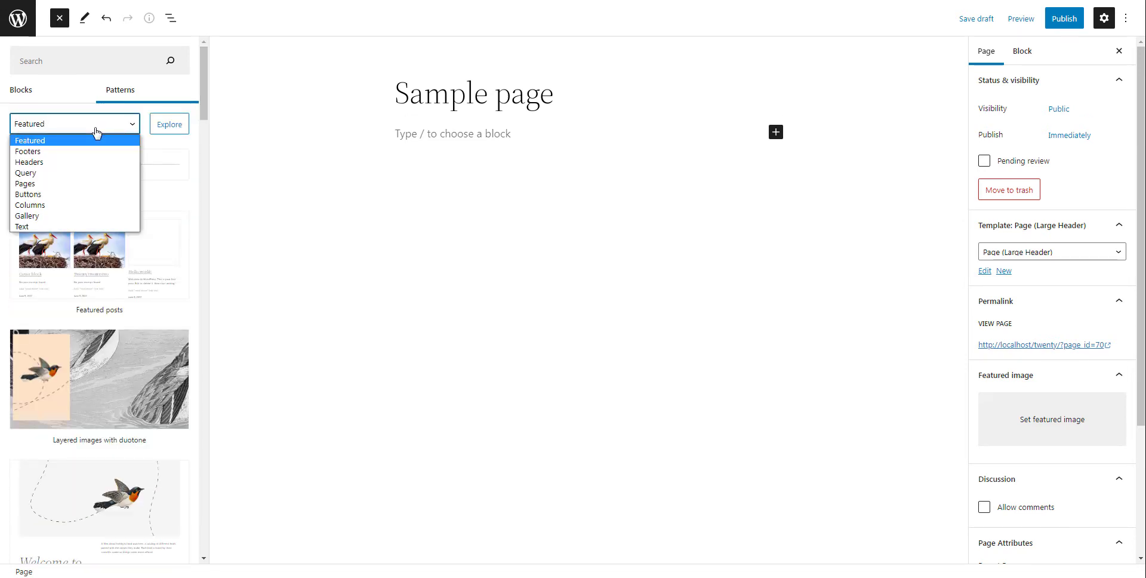
click(97, 194)
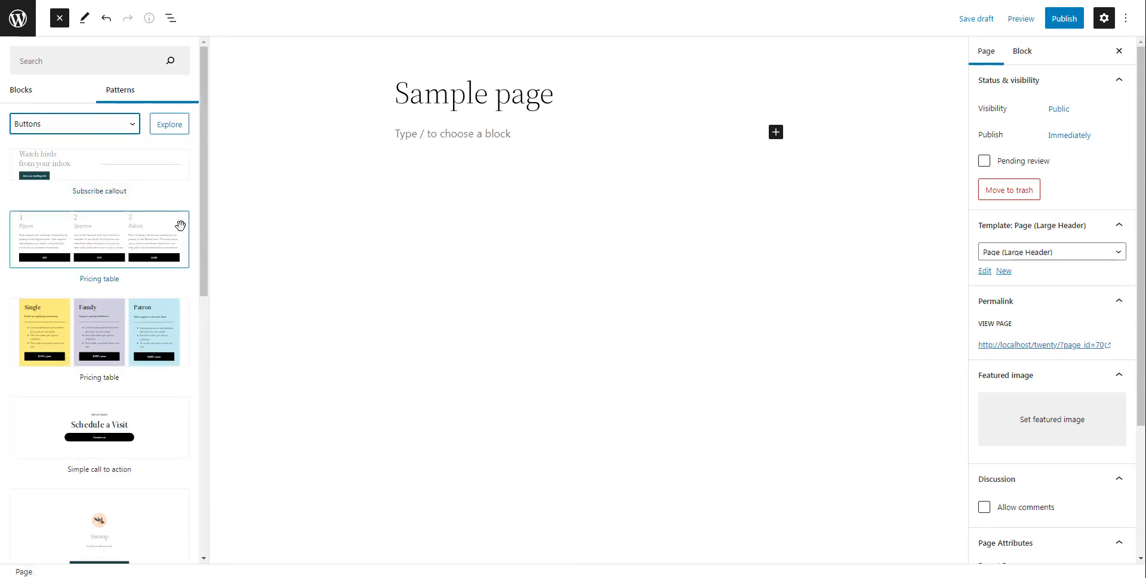
click(119, 130)
click(118, 149)
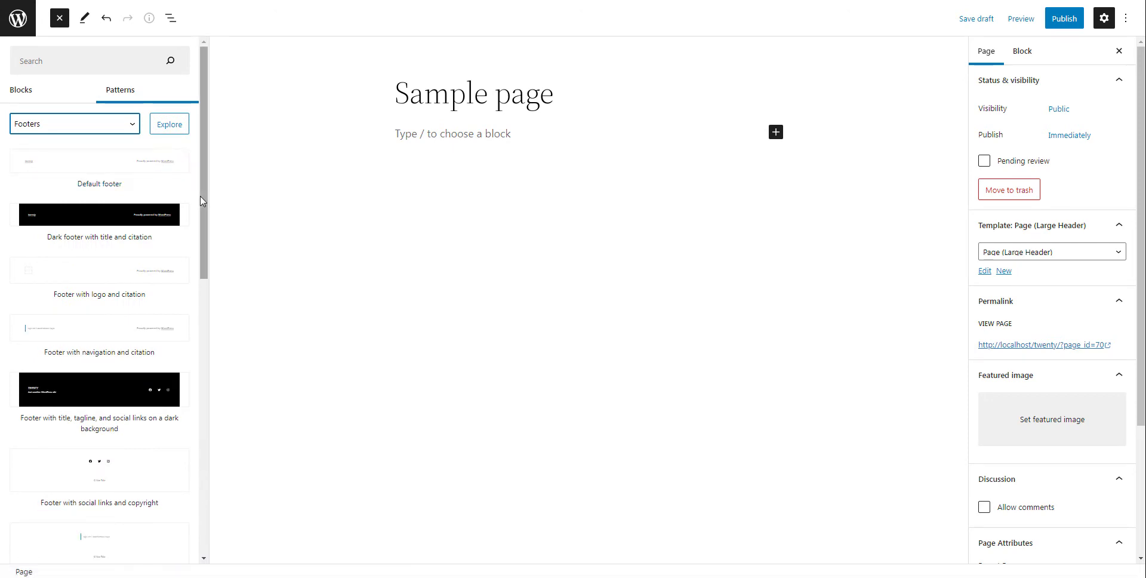
click(116, 129)
click(97, 216)
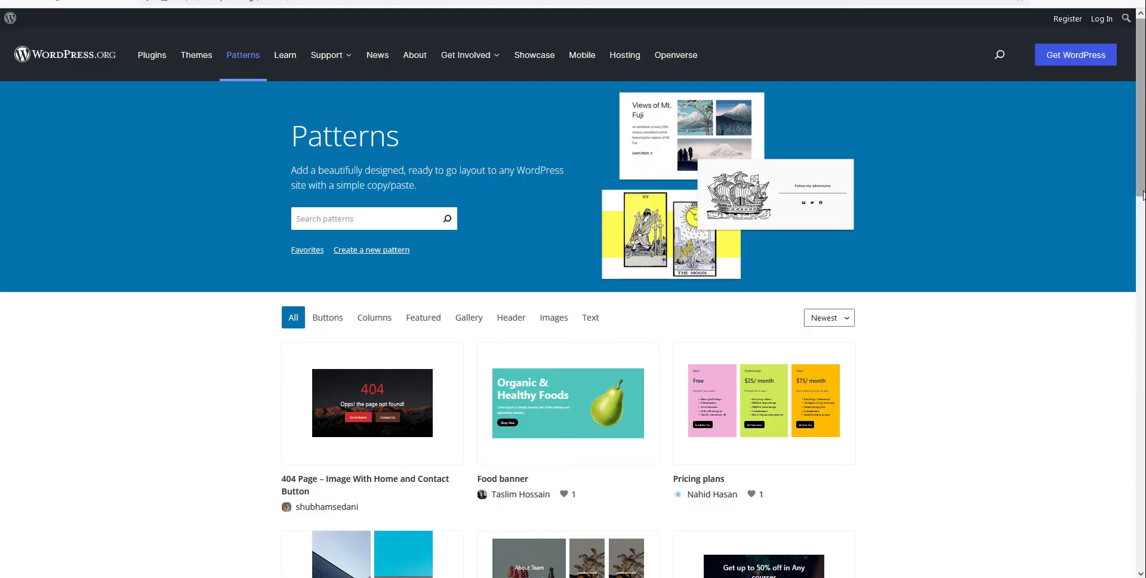
Look through the newest patterns in the WordPress.org Patterns directory.
scroll(1142, 190, down, 6)
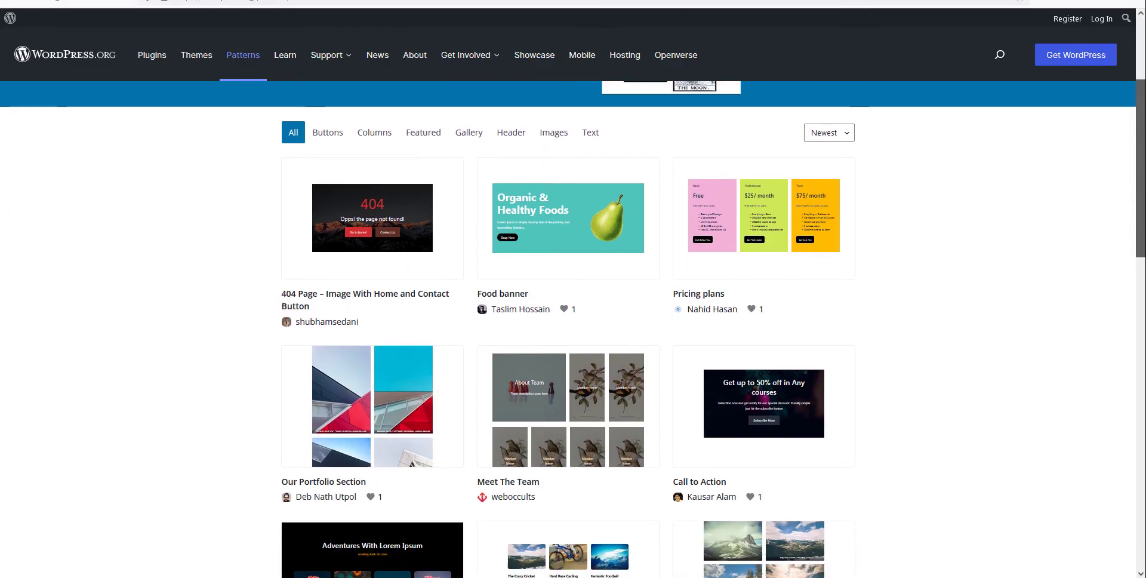
scroll(1131, 183, down, 3)
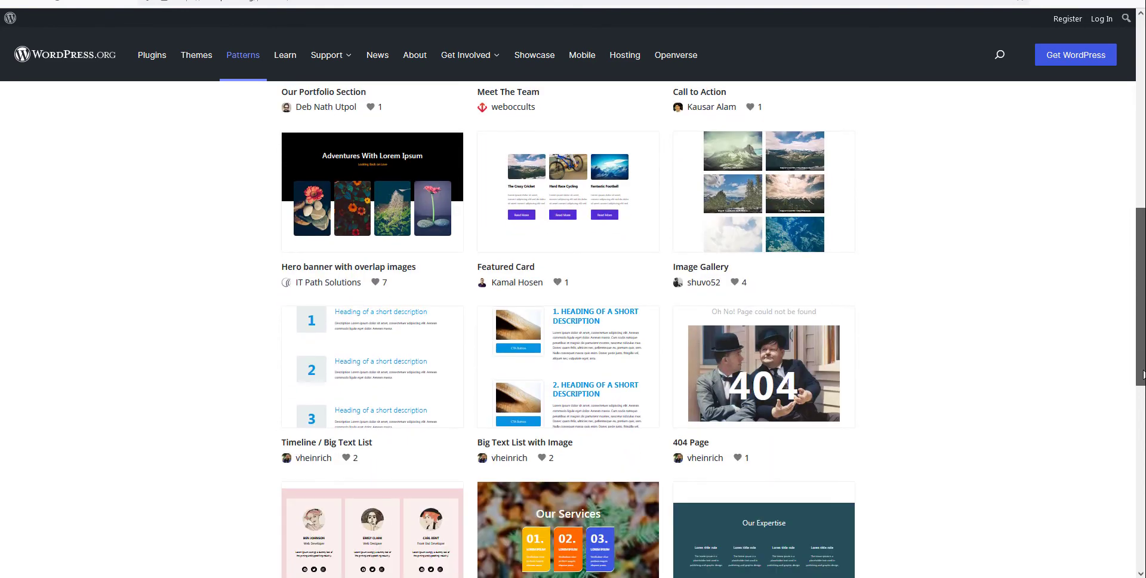
scroll(1131, 182, up, 9)
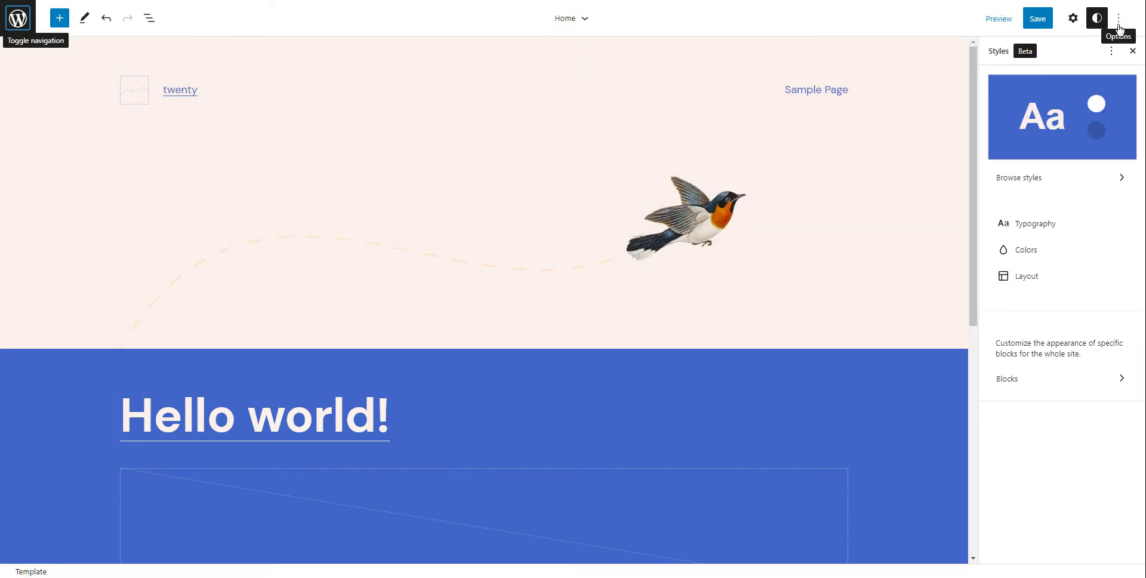
Switch the Home template to the code editor and look through its block markup.
click(1119, 28)
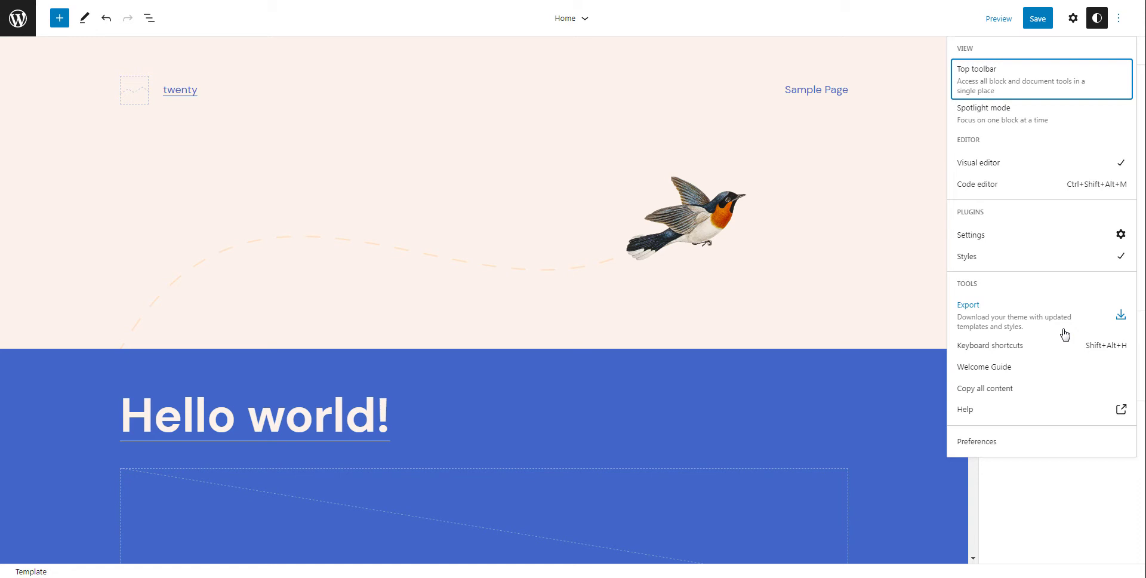
click(979, 185)
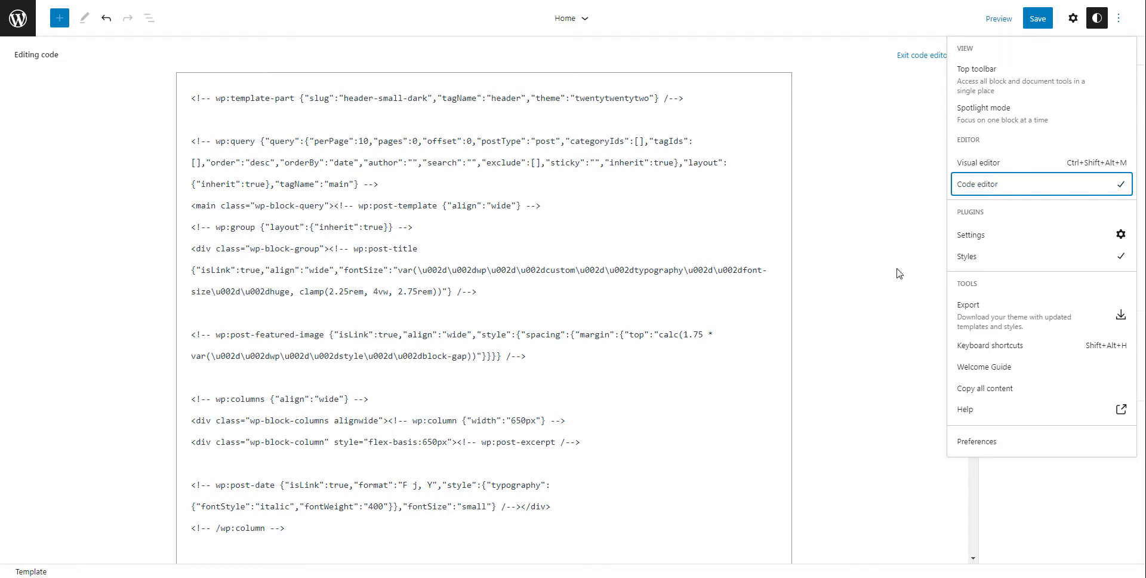
scroll(888, 294, down, 5)
scroll(887, 294, down, 4)
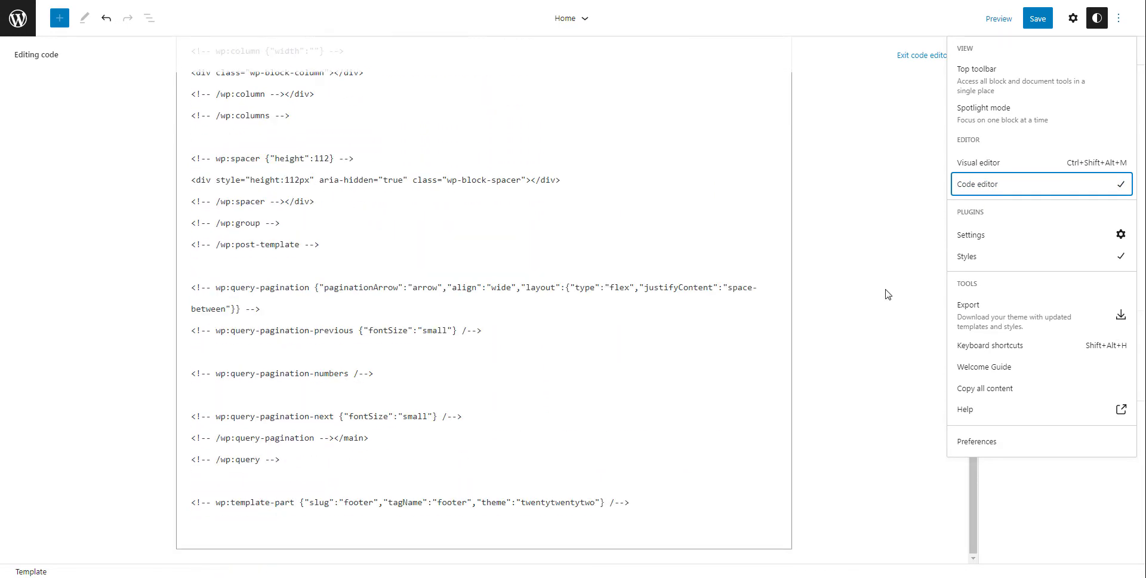
scroll(887, 294, up, 10)
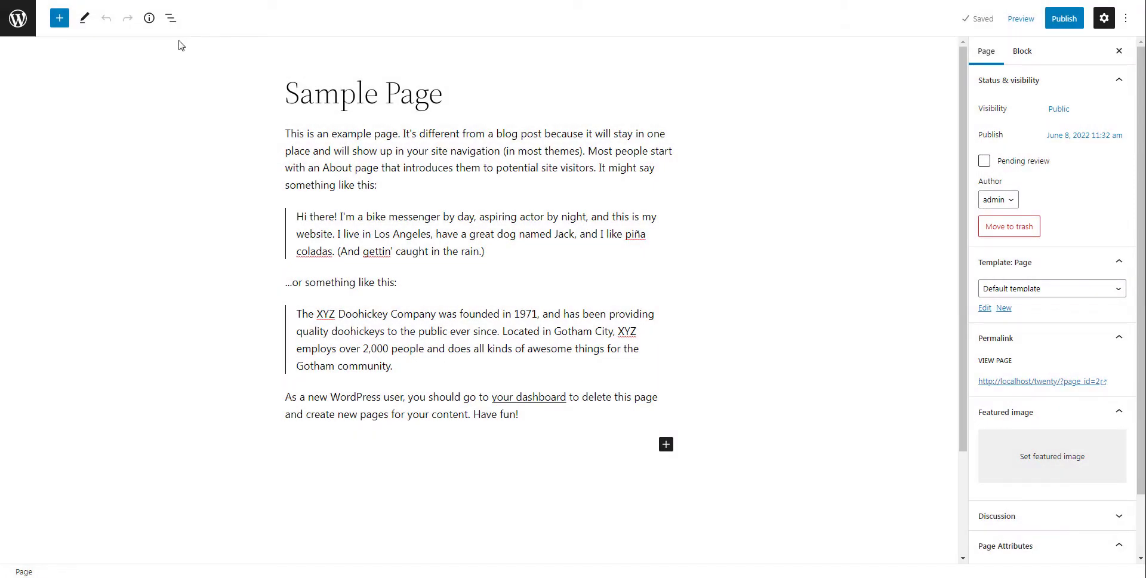
Show the Sample Page's List View and copy the text from "Most people start" in the first paragraph through "website." in the quote.
click(174, 24)
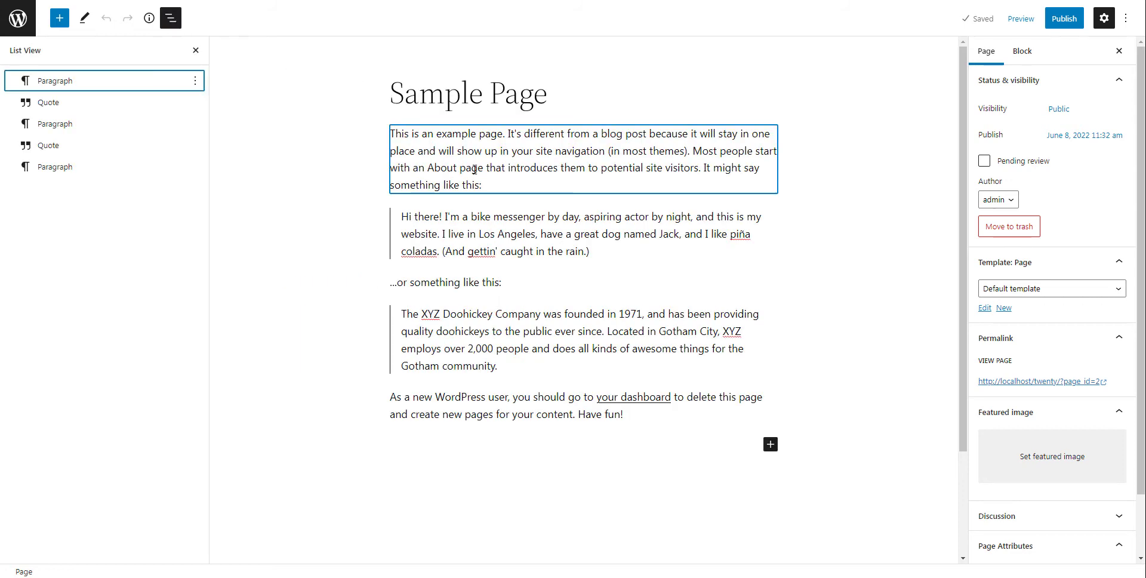
click(697, 151)
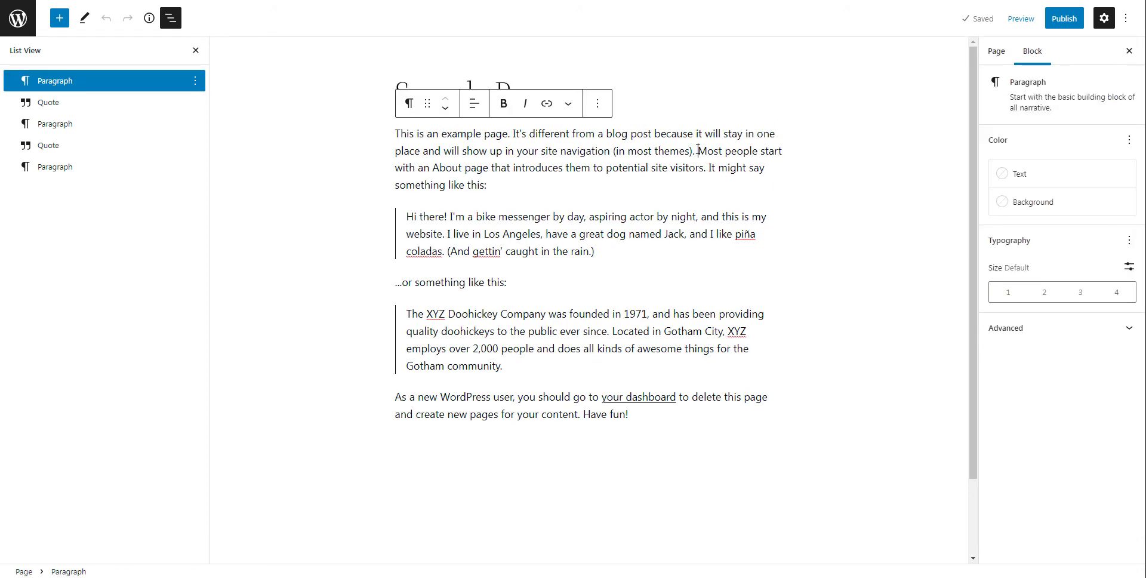
drag(698, 154, 448, 234)
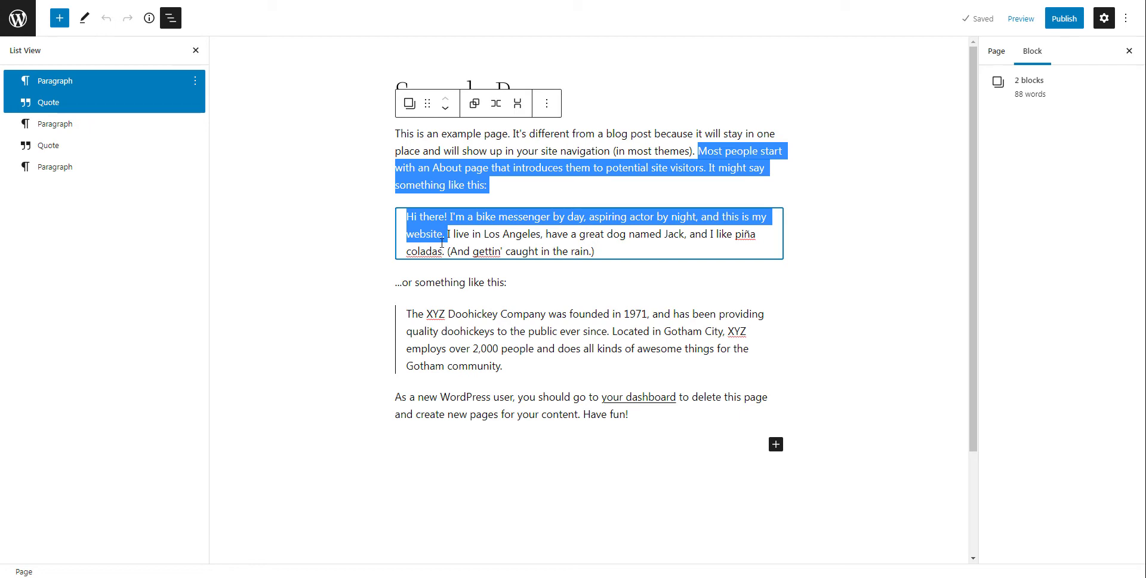
right_click(441, 222)
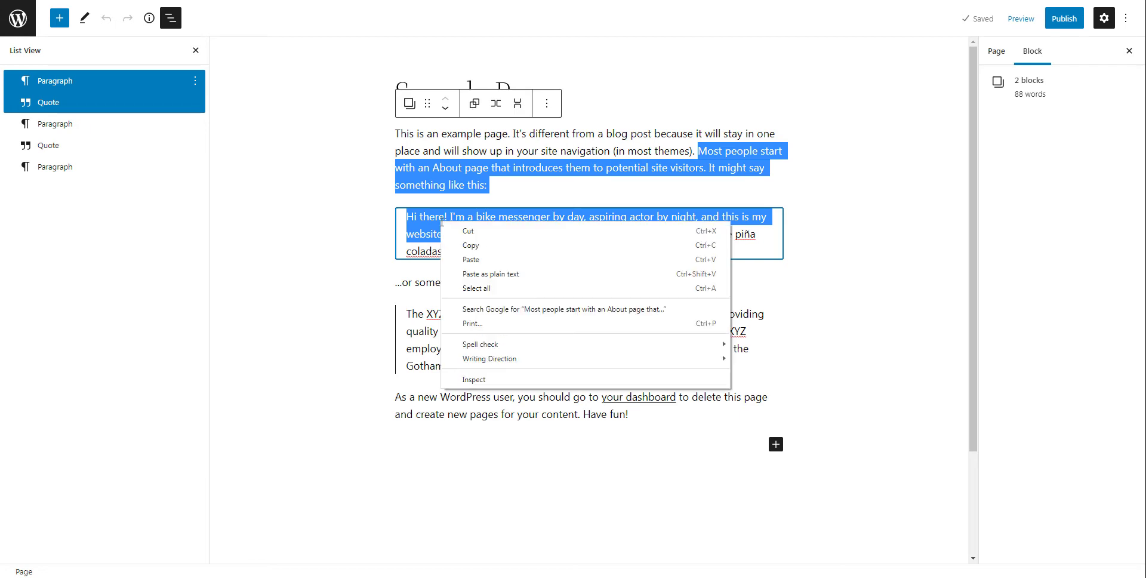
click(456, 251)
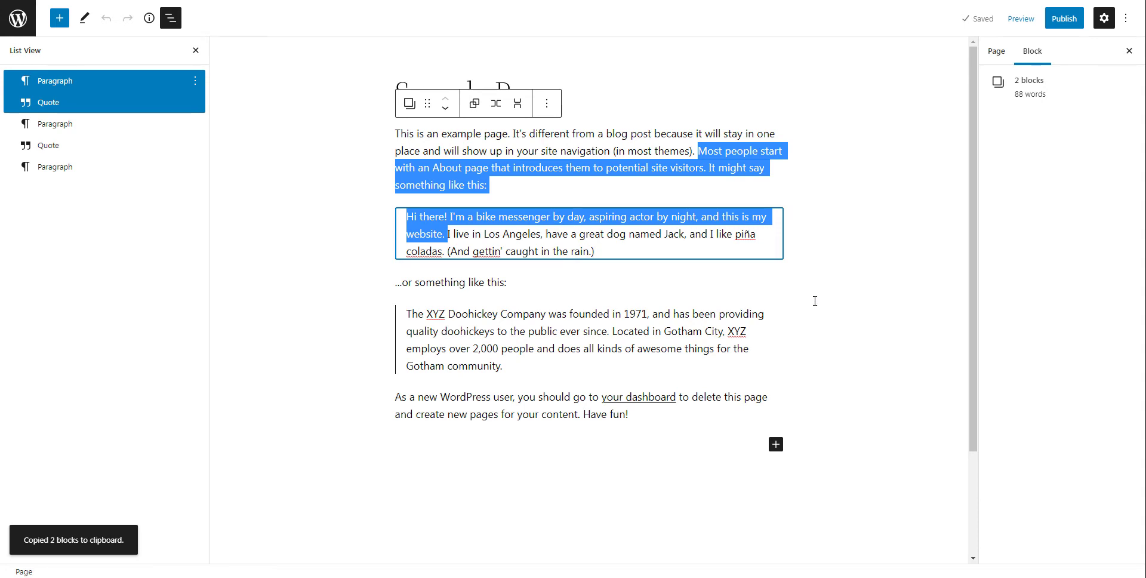
click(815, 301)
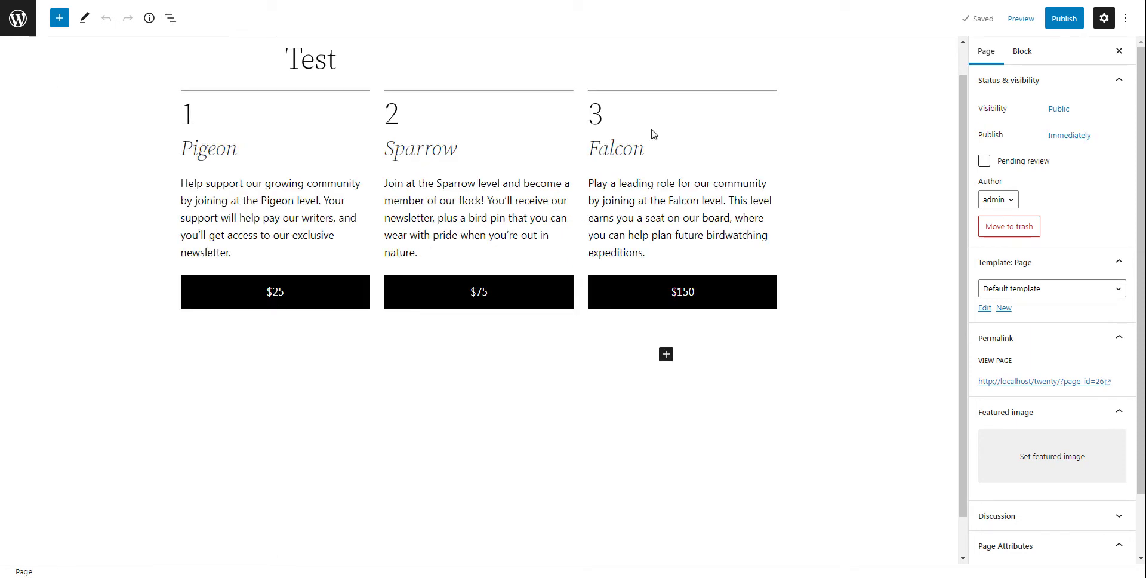
Lock the Test page's Columns block with Disable movement and Prevent removal, and show the block in List View.
click(379, 58)
key(Tab)
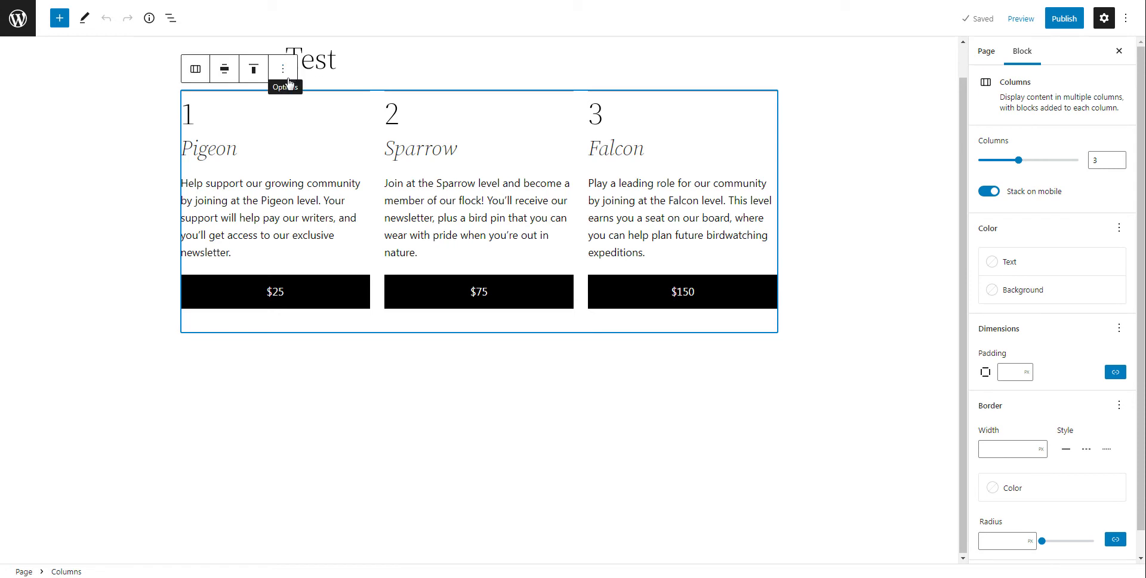
click(291, 81)
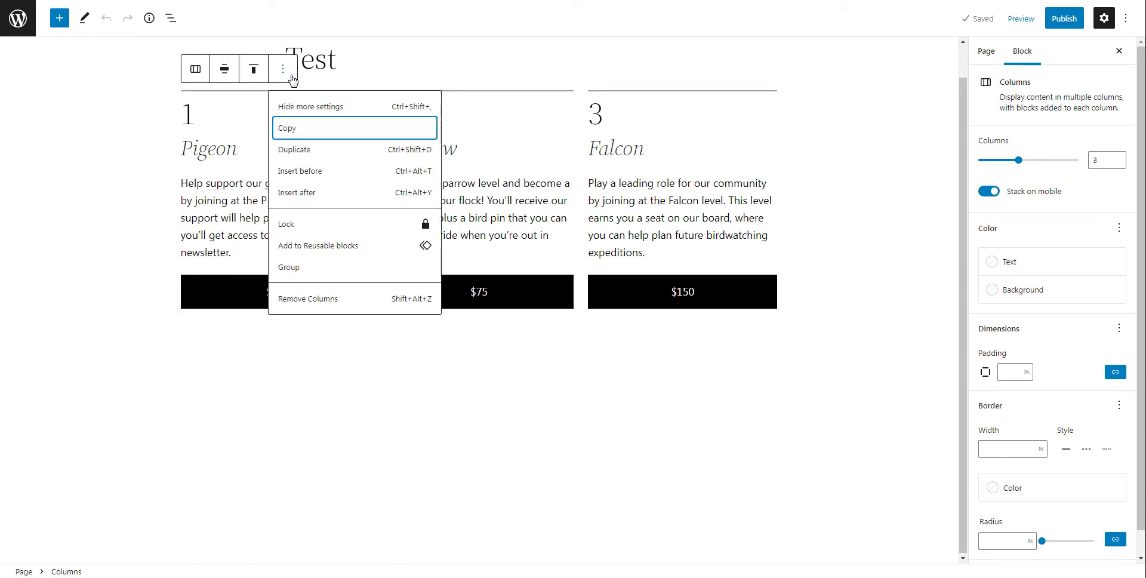
click(287, 225)
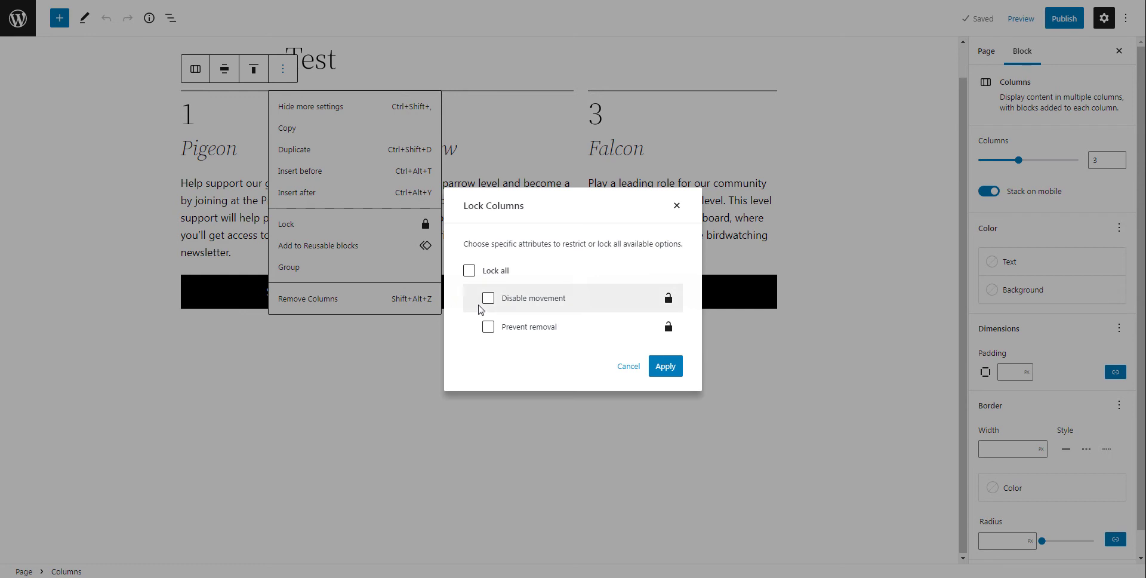
click(489, 299)
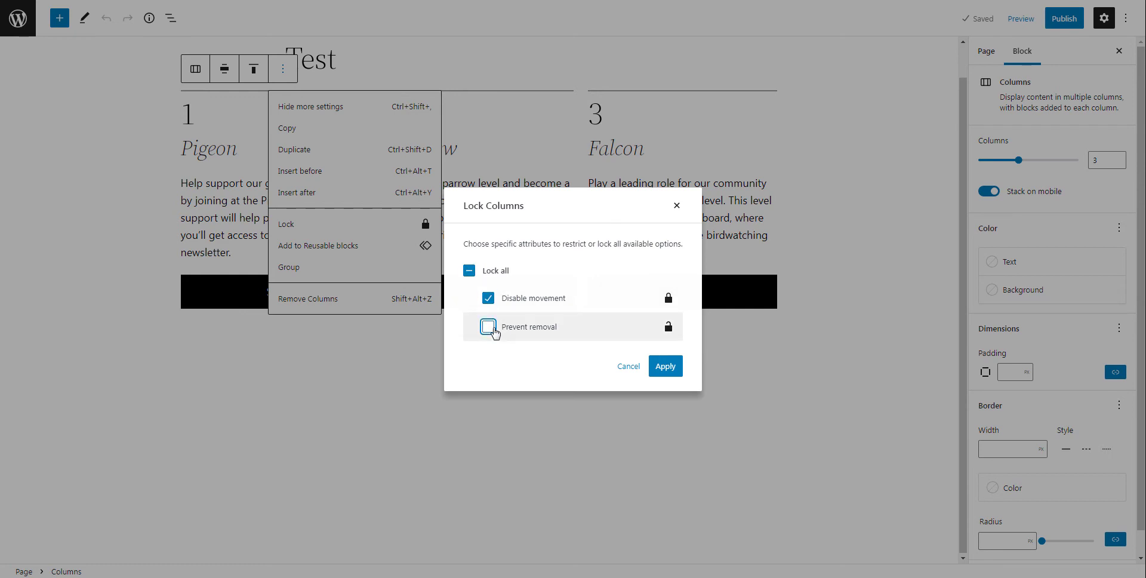
click(491, 328)
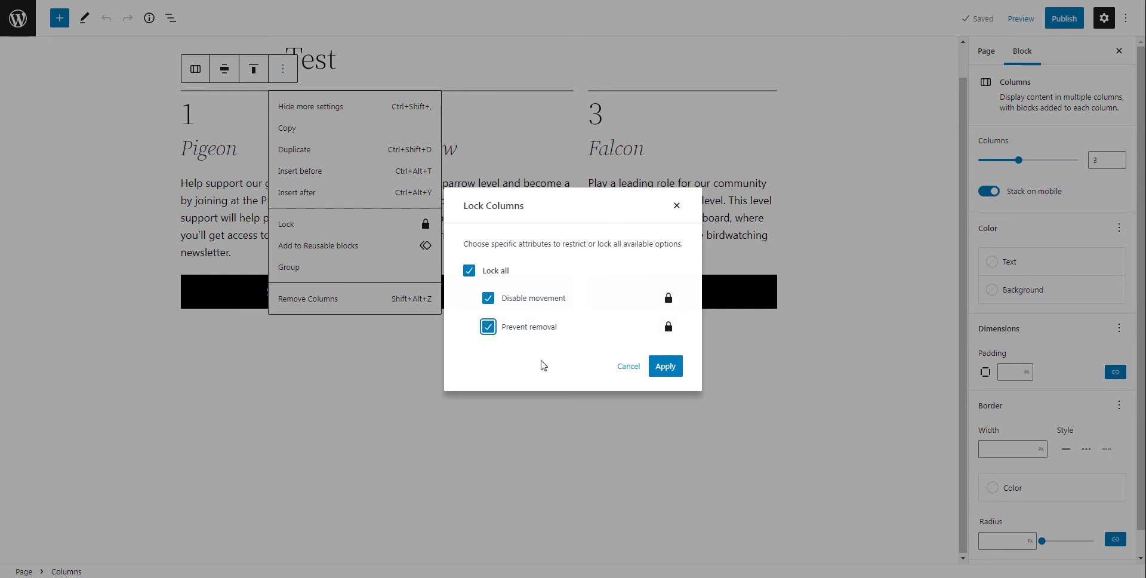
click(666, 366)
click(322, 94)
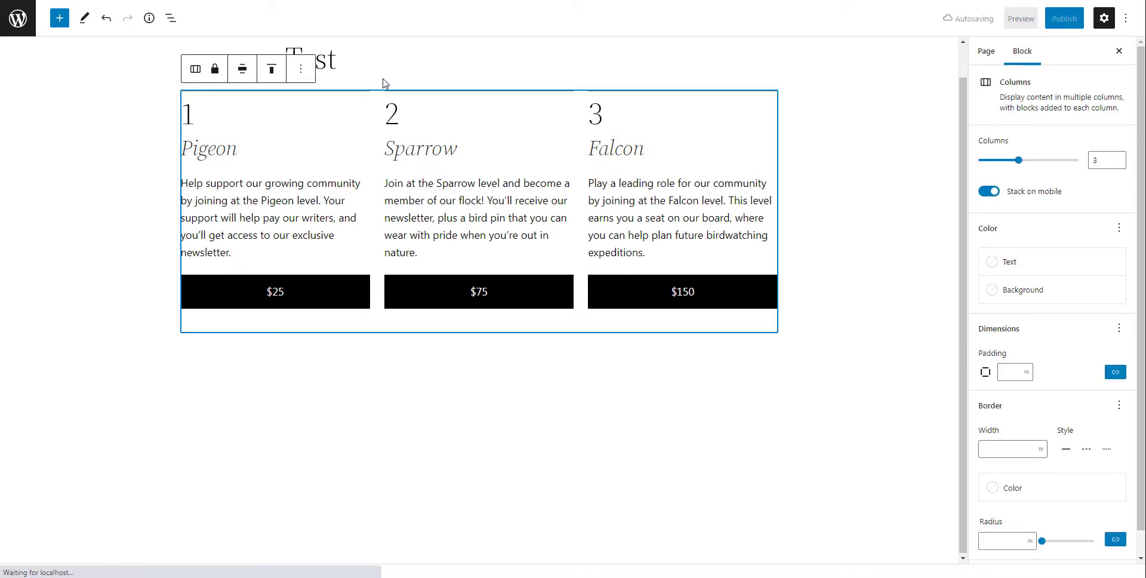
click(177, 23)
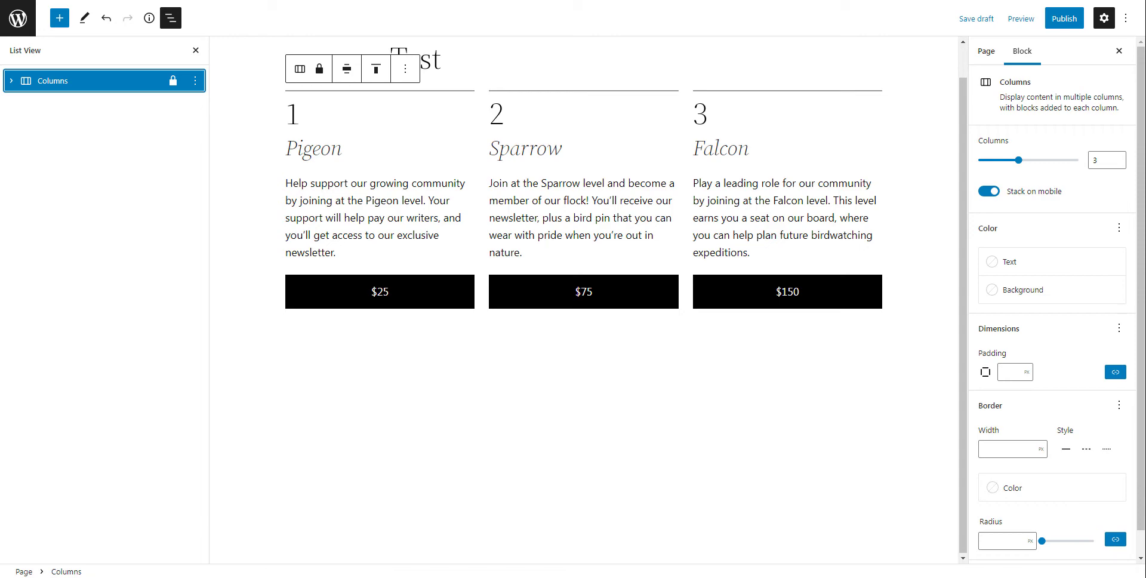
Select the last two Group blocks together in List View and move them directly below the Columns block.
key(ctrl+z)
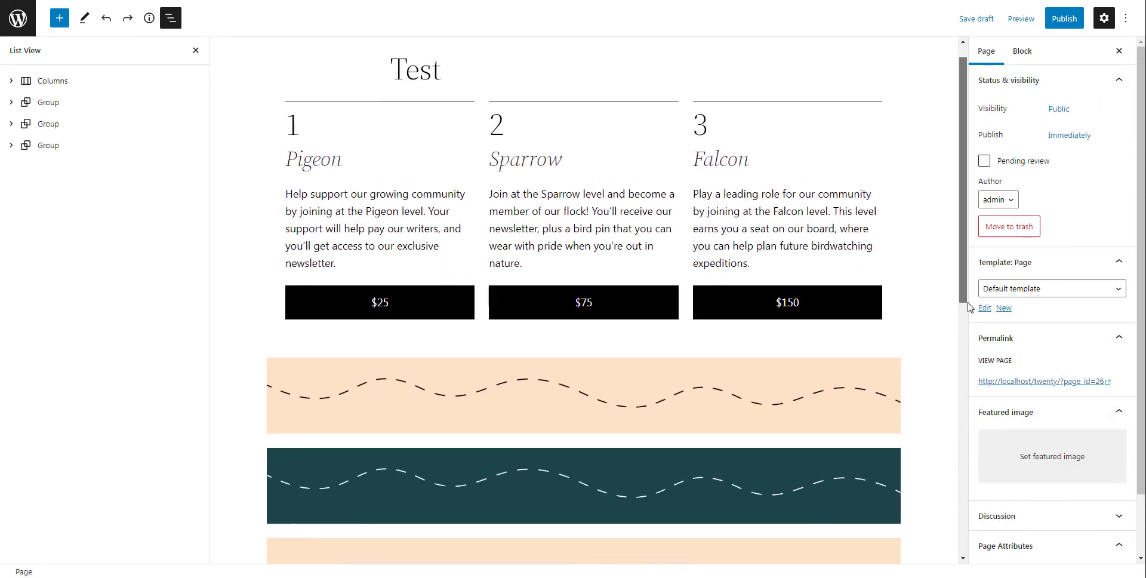
scroll(969, 307, down, 5)
scroll(931, 440, up, 5)
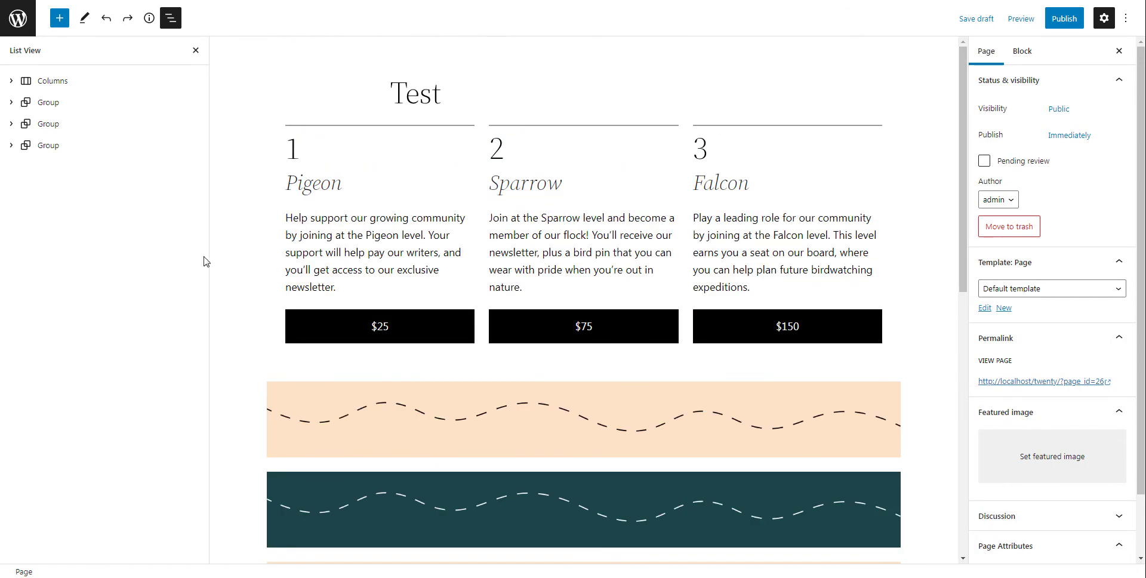
click(82, 128)
shift+click(85, 144)
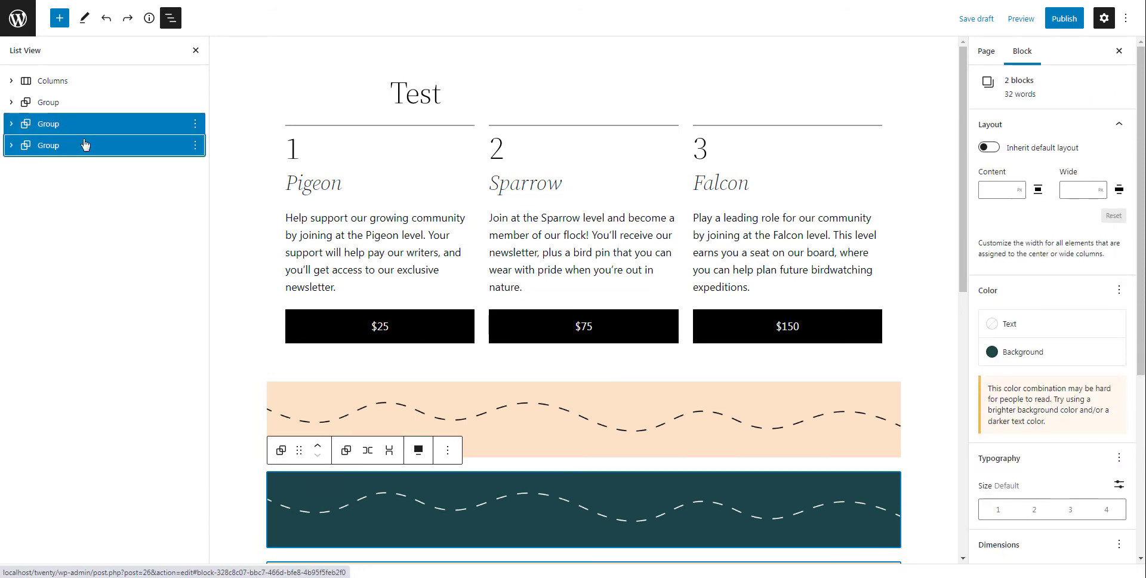
drag(85, 143, 89, 94)
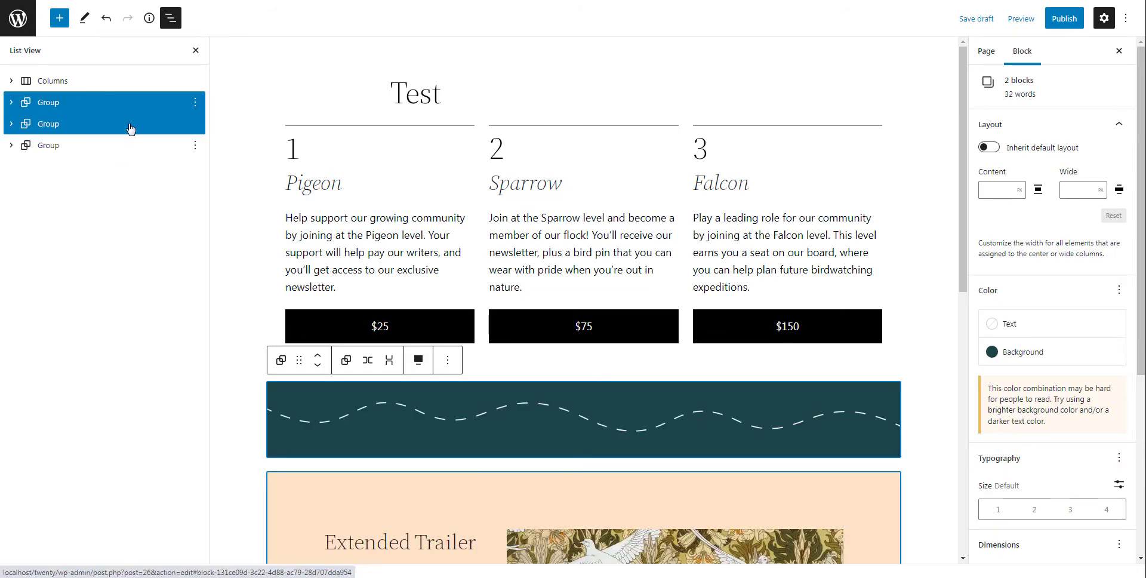
click(257, 192)
scroll(940, 218, down, 1)
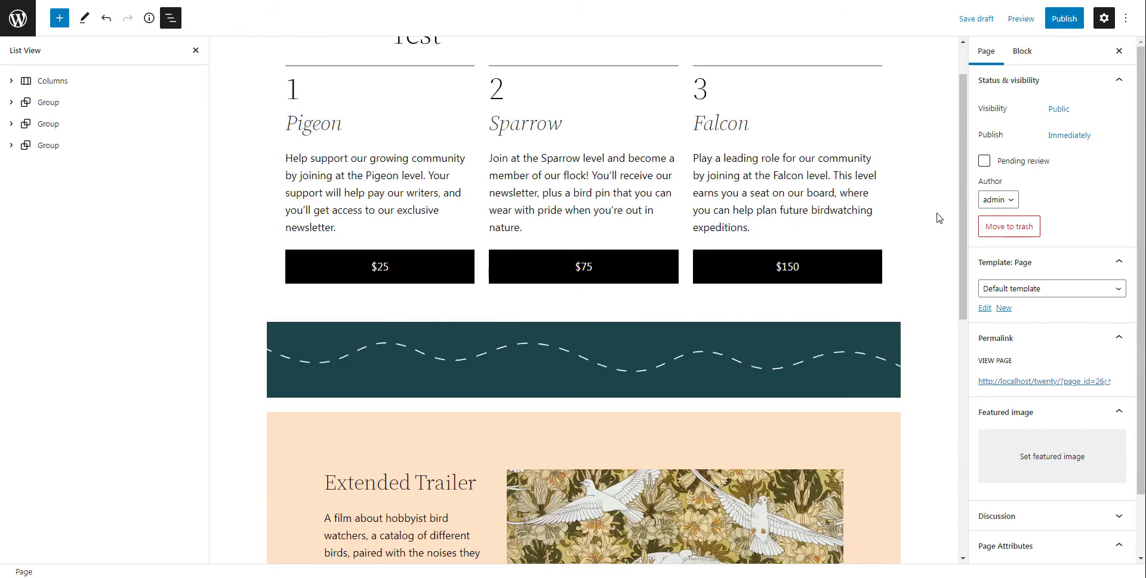
scroll(939, 218, down, 5)
scroll(939, 218, up, 6)
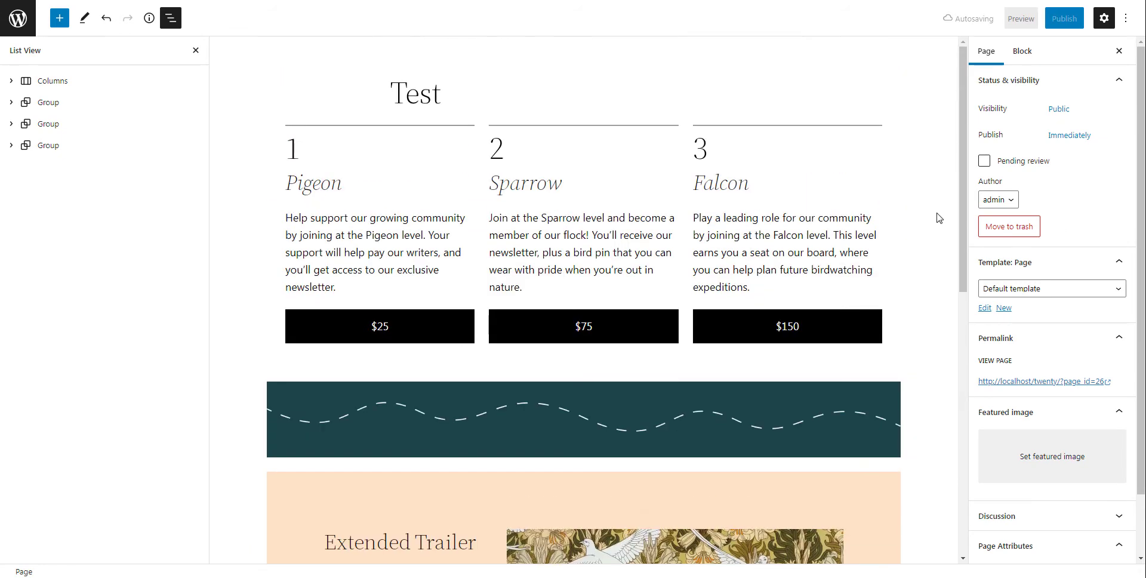
Multi-select the Separator and the "1" heading in the first column, and clear the selection.
click(105, 90)
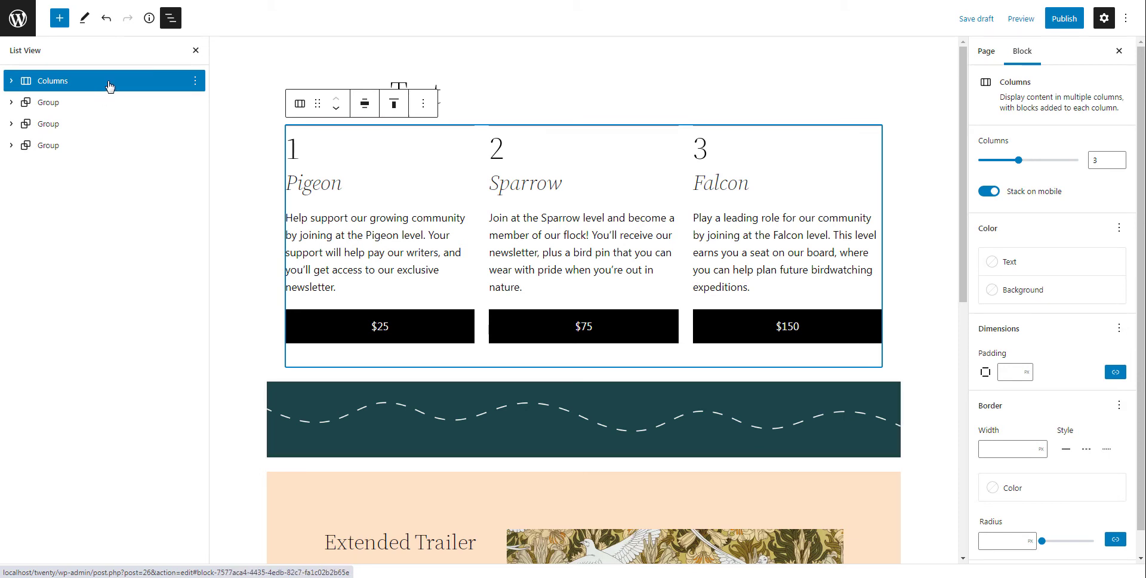
click(109, 108)
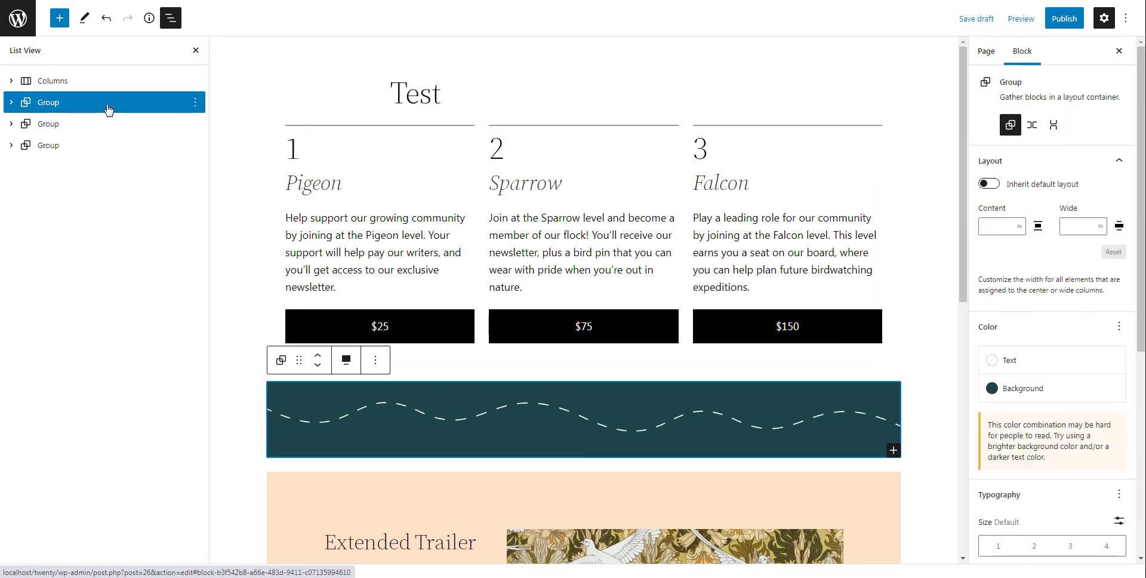
key(shift+Down)
key(shift+Down)
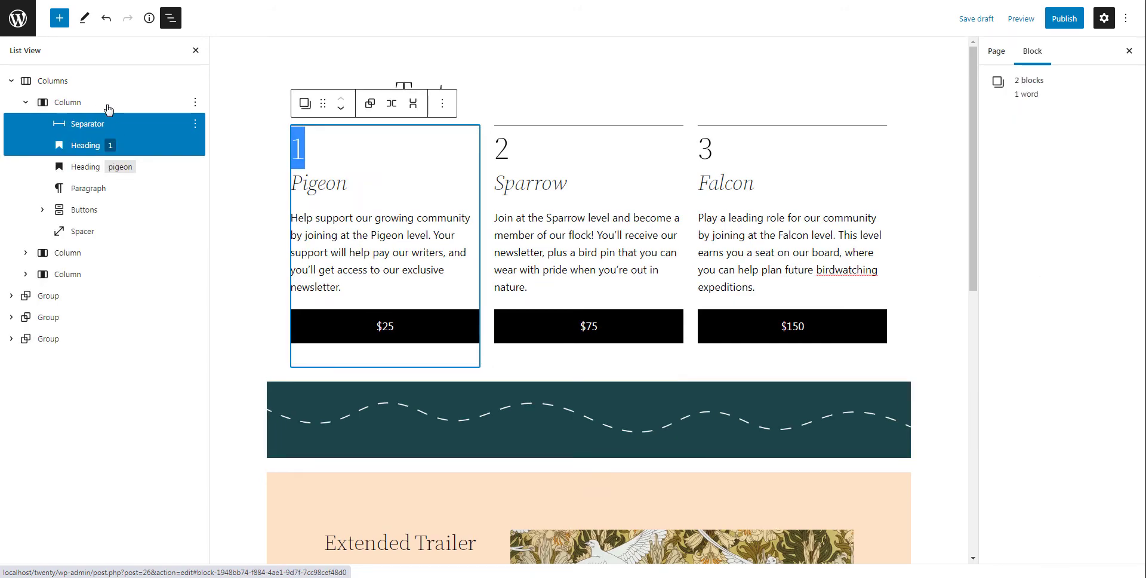
click(847, 326)
click(956, 327)
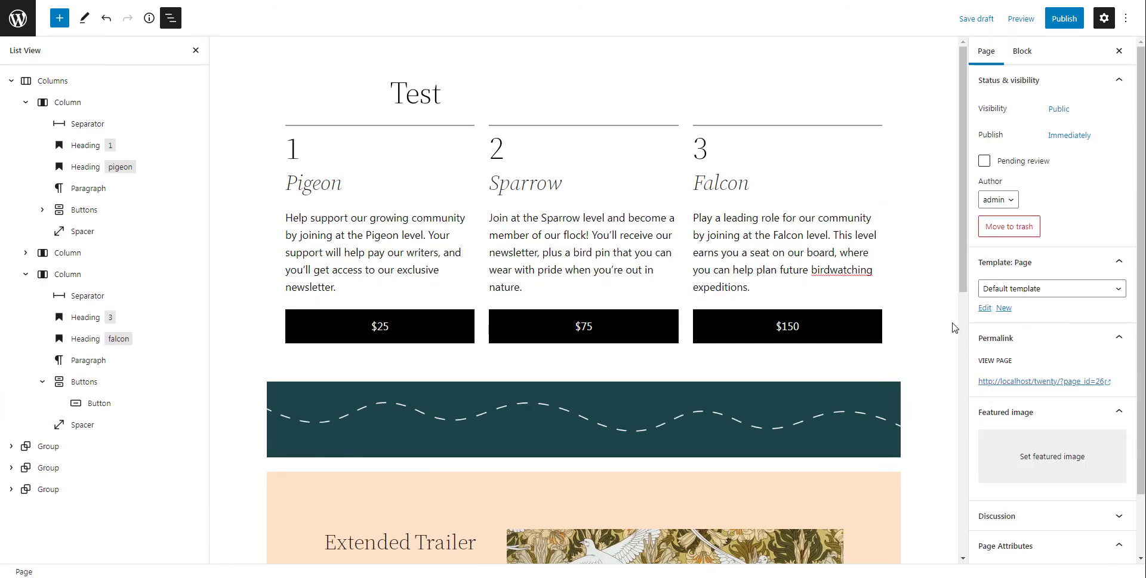
scroll(965, 265, down, 10)
scroll(970, 447, up, 10)
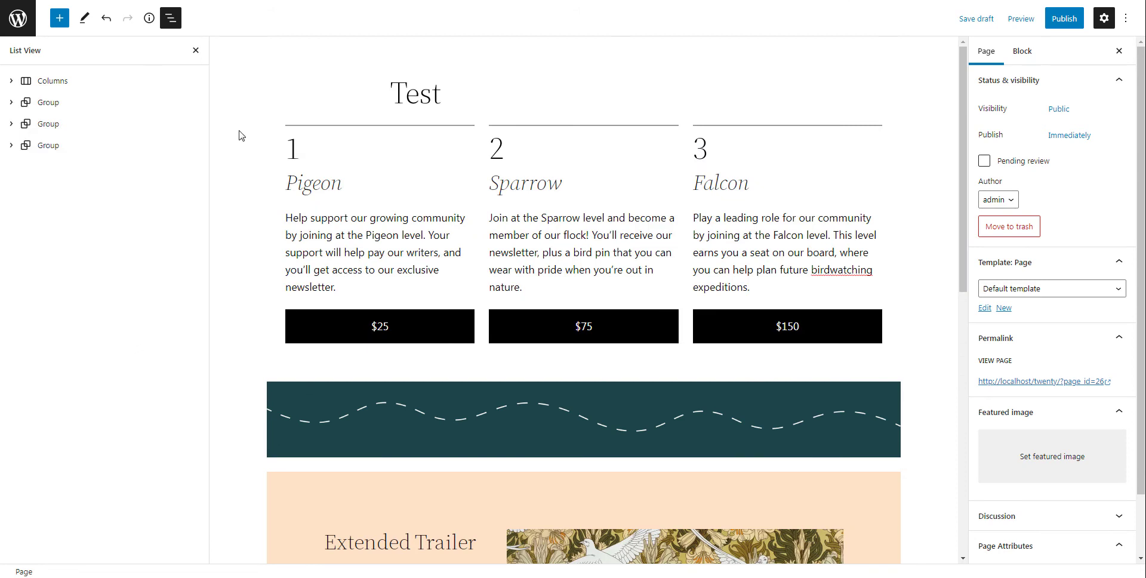
Select all three Group blocks below the Columns block together and close List View.
click(105, 105)
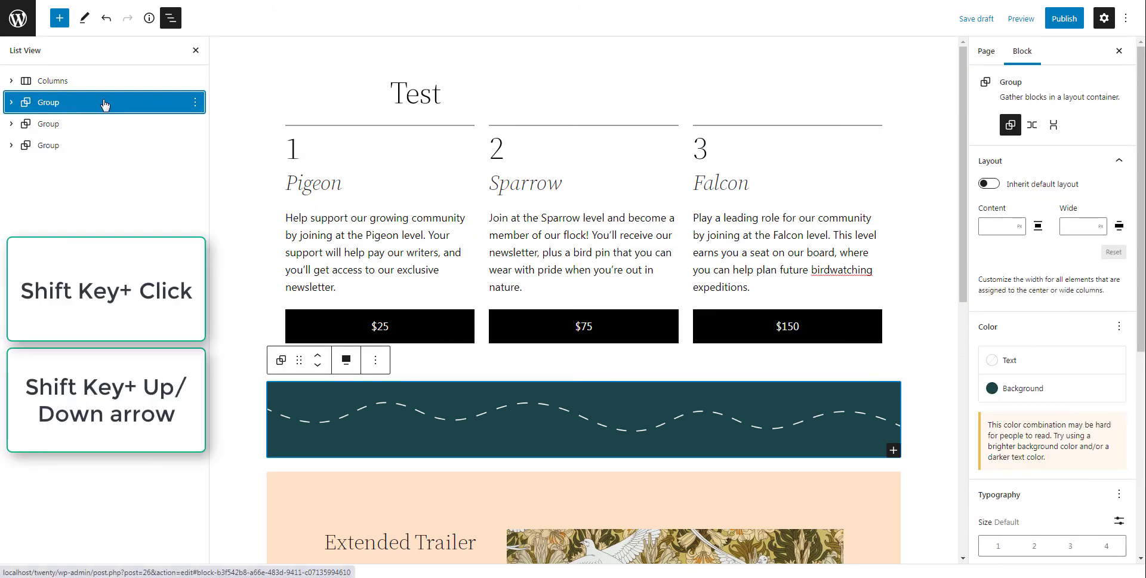
key(shift+Down)
key(shift+Down)
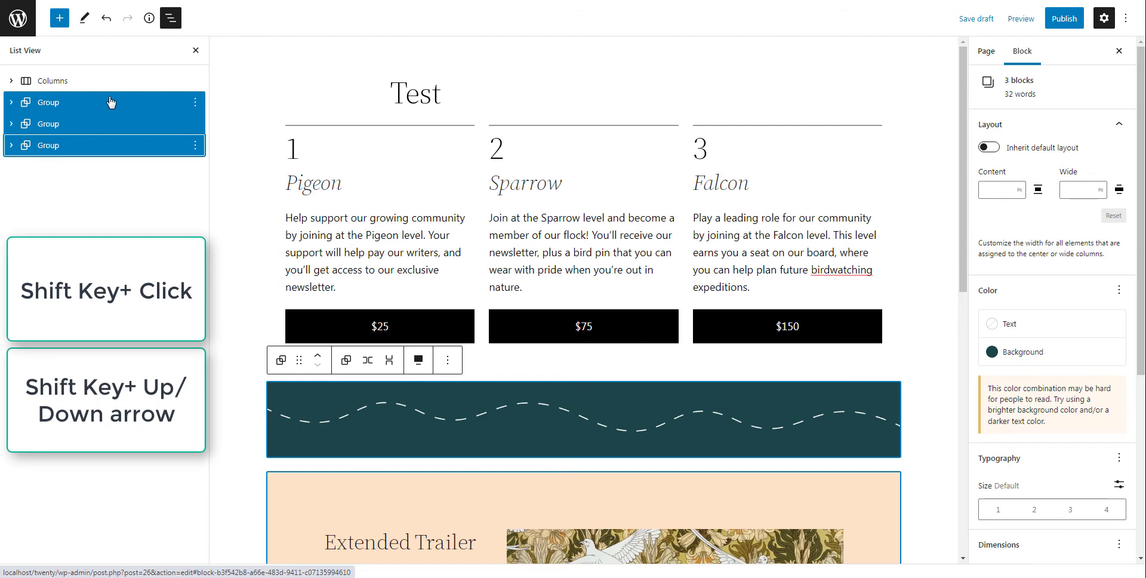
click(195, 51)
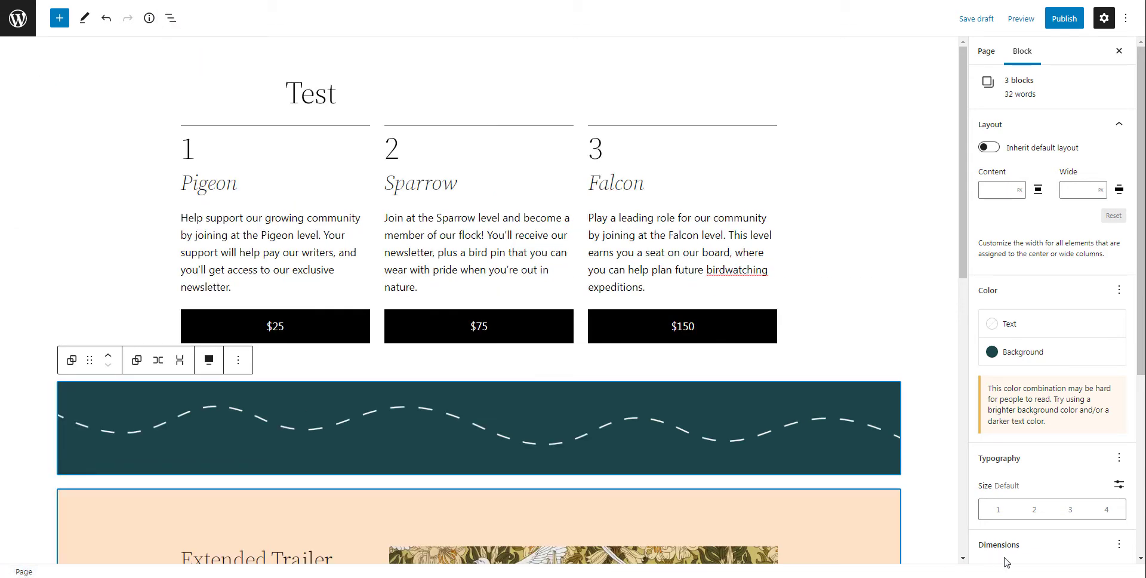
Add a third button labelled "Buy tickets" after "Watch more" in the Buttons block under "Welcome to the Aviary".
key(ctrl+z)
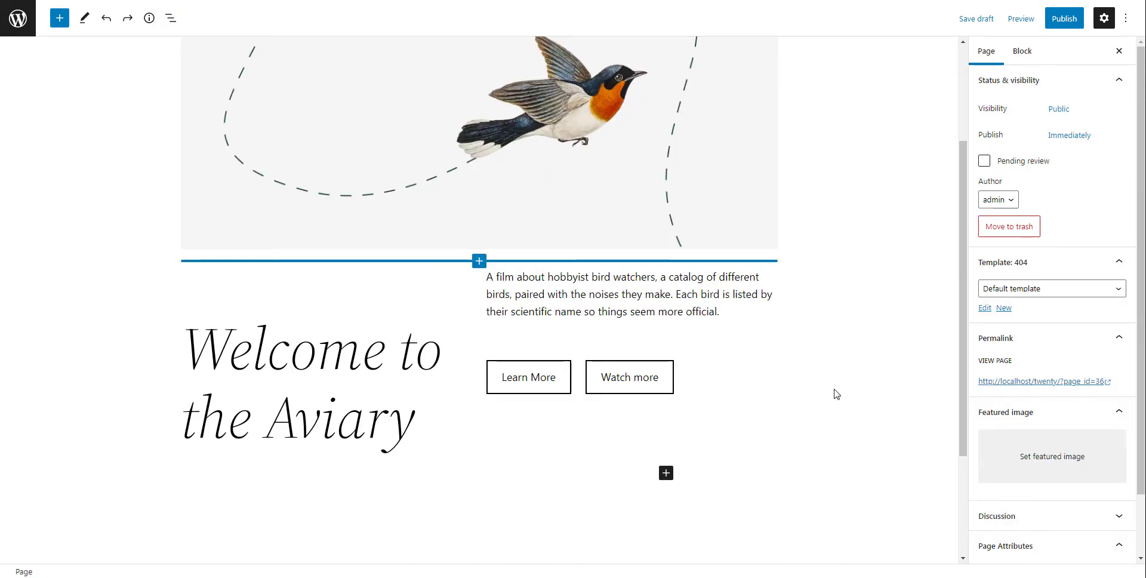
click(688, 396)
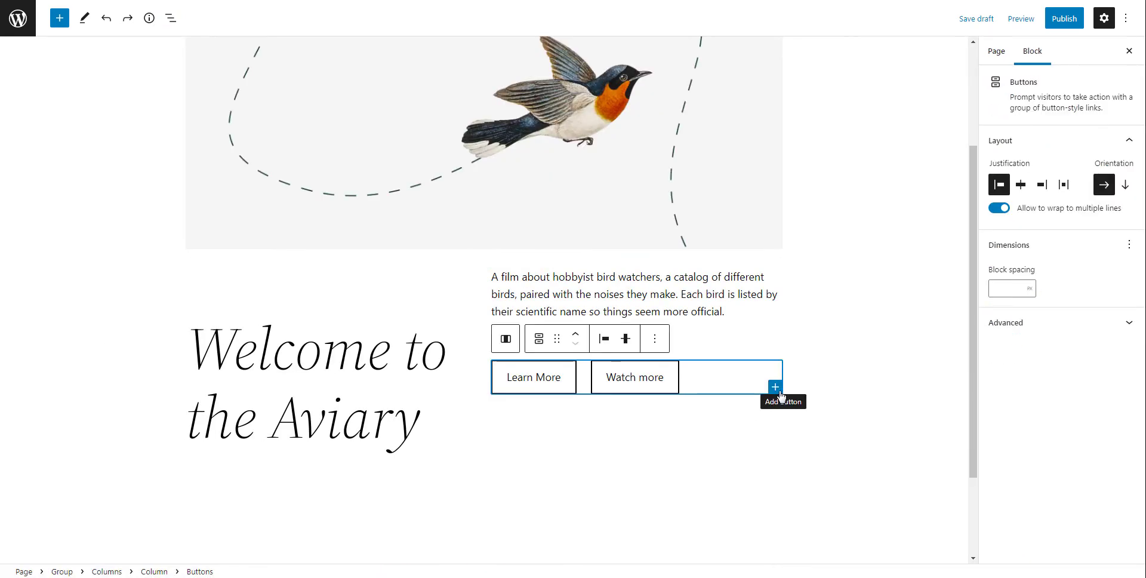
click(775, 387)
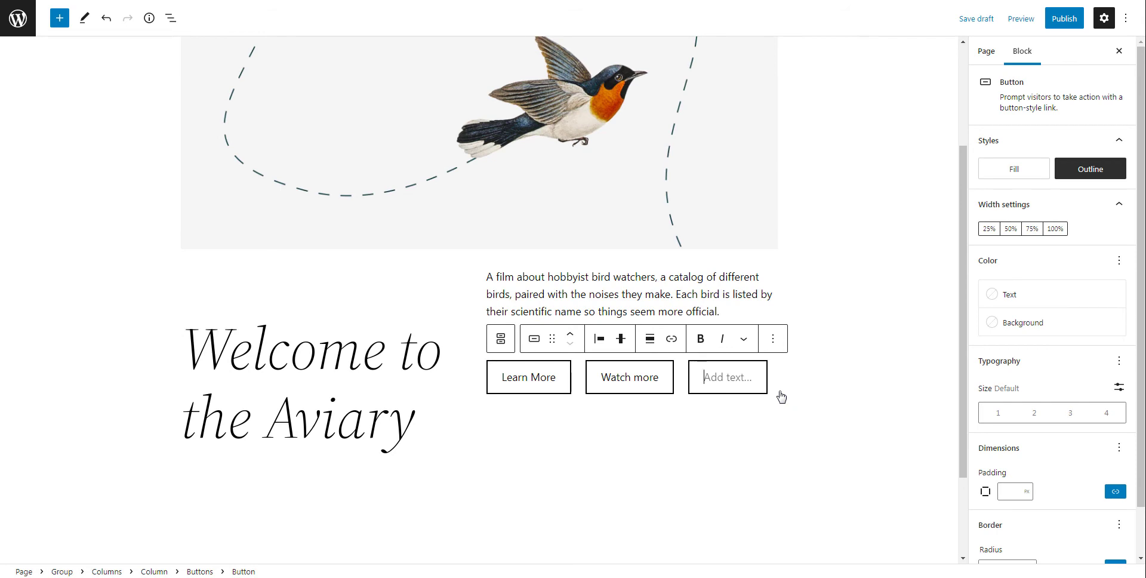
text(Buy ticke)
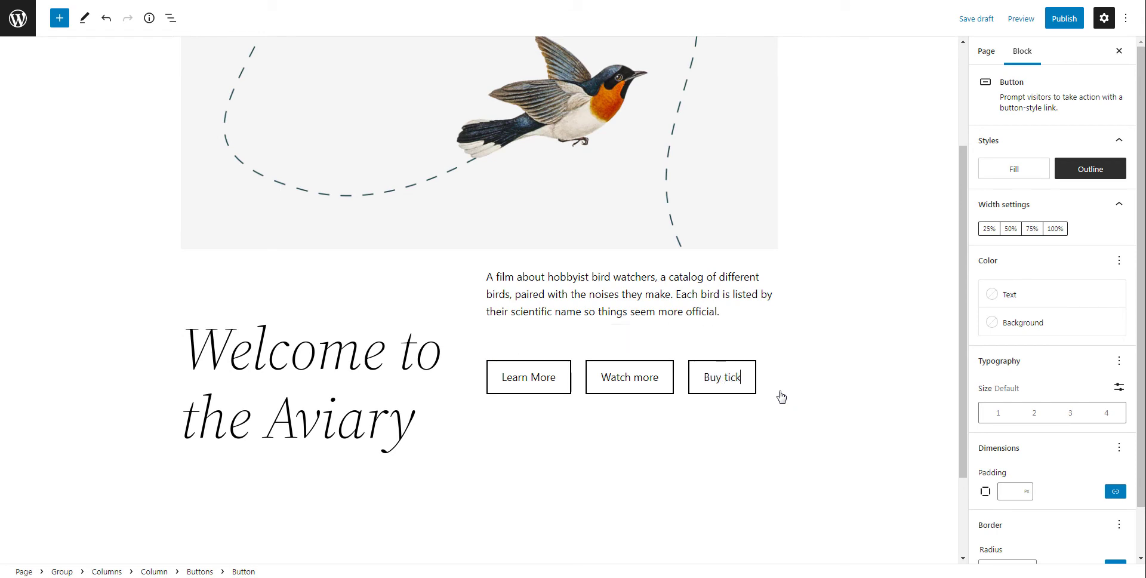
text(ts)
click(787, 400)
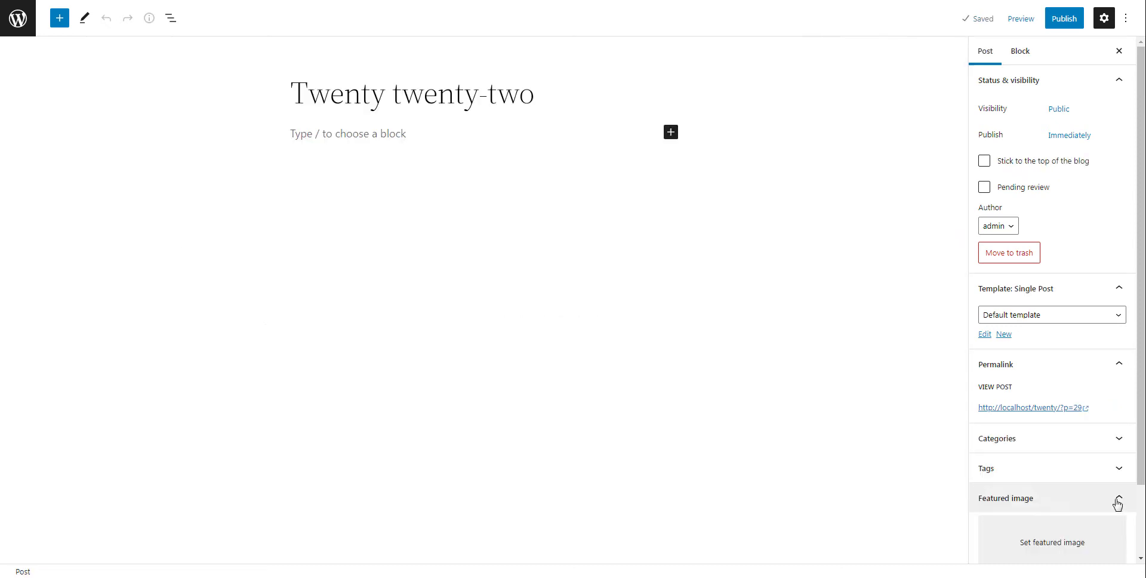
Set the storks photo from the Media Library as the featured image of the "Twenty twenty-two" post.
scroll(1075, 486, down, 2)
click(1075, 482)
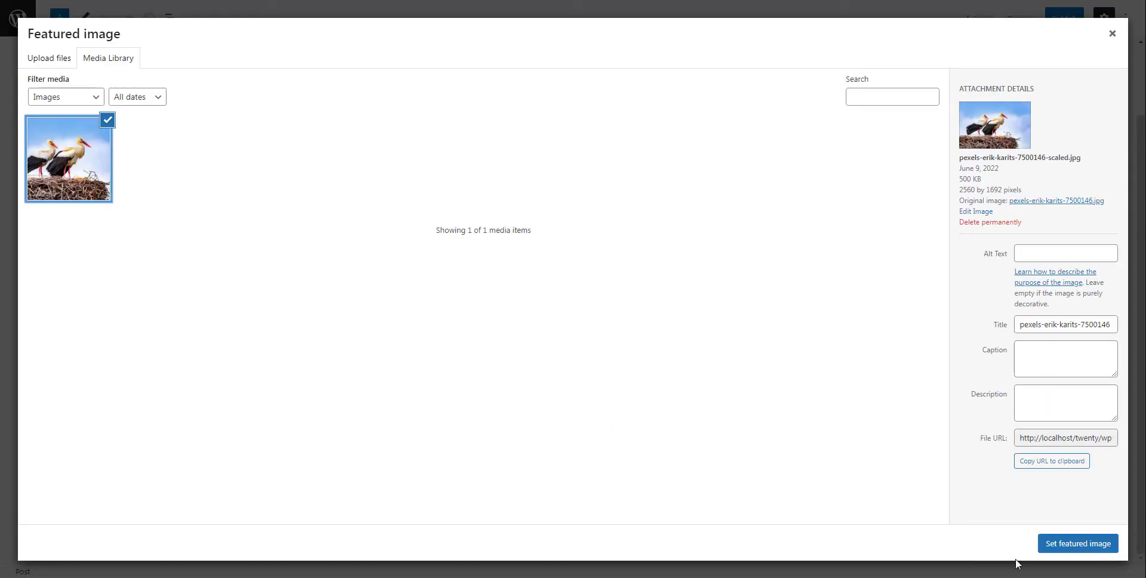
click(1060, 543)
Insert a Cover block that uses the featured image and enter the text "White storks return home" on it.
click(670, 132)
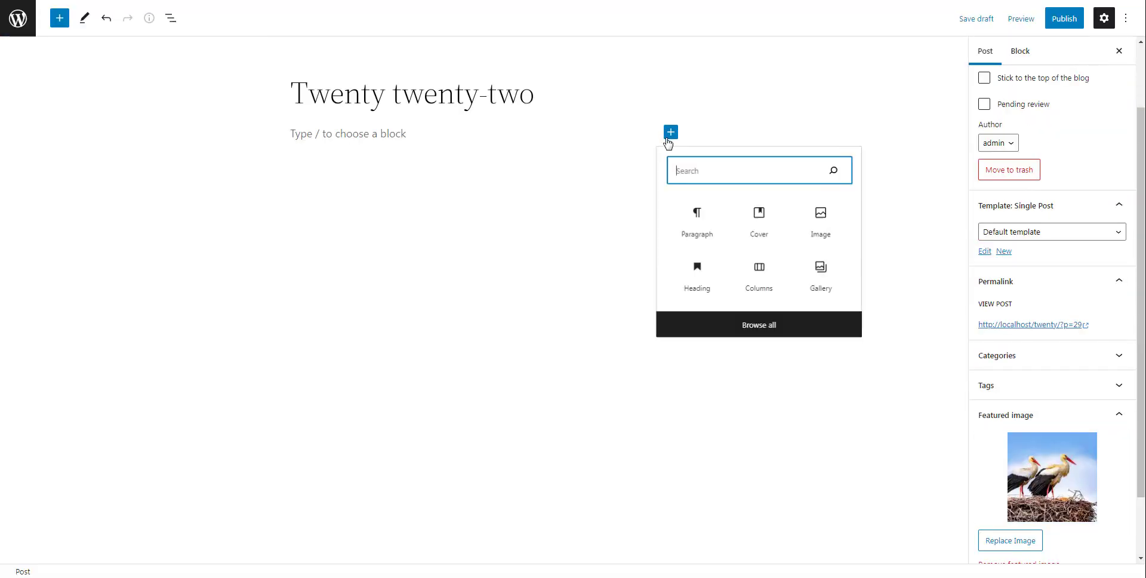
click(770, 227)
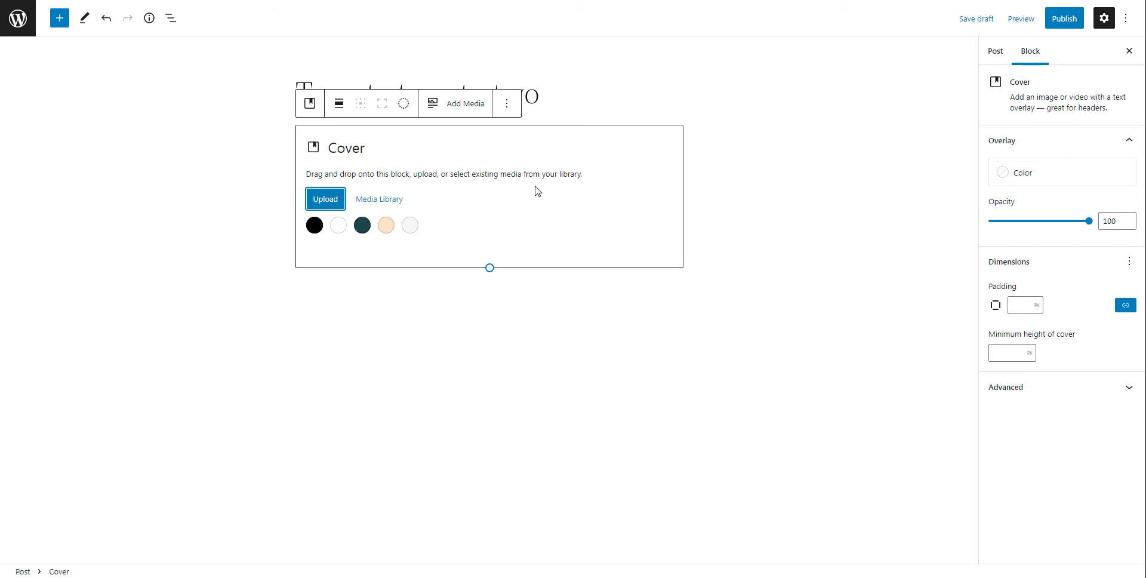
click(437, 109)
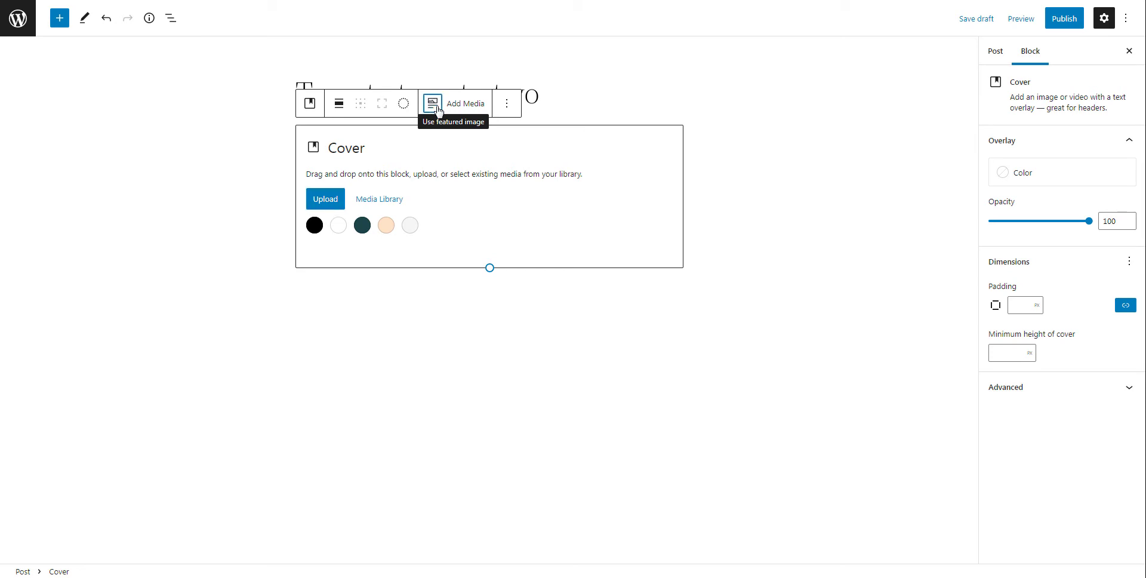
text(White storks return home)
Set the Cover text's size to Extra Large and its color to white.
click(1116, 292)
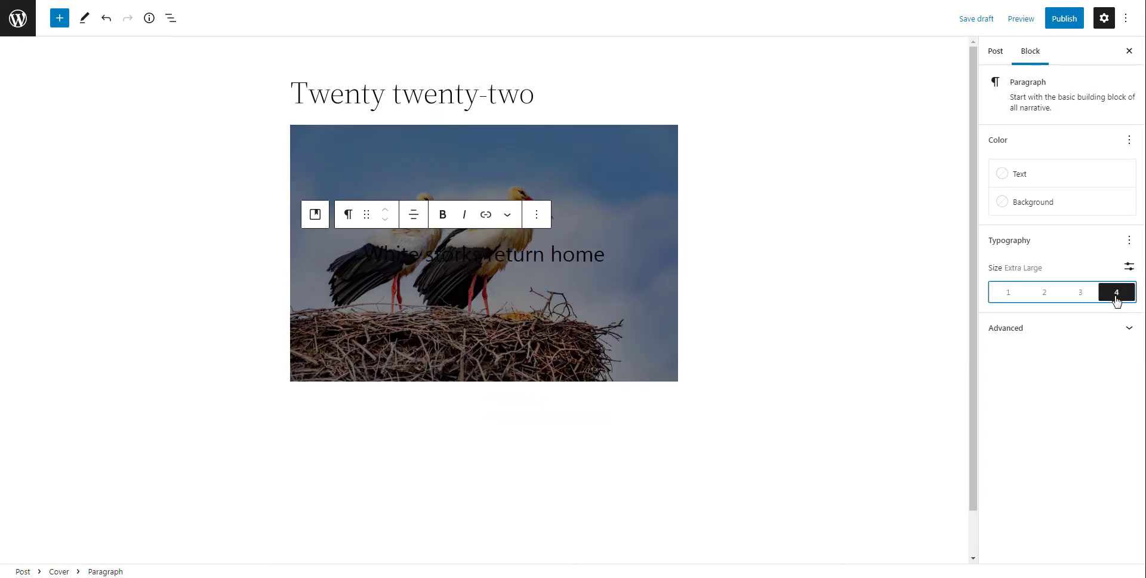
click(1019, 173)
click(836, 237)
click(742, 327)
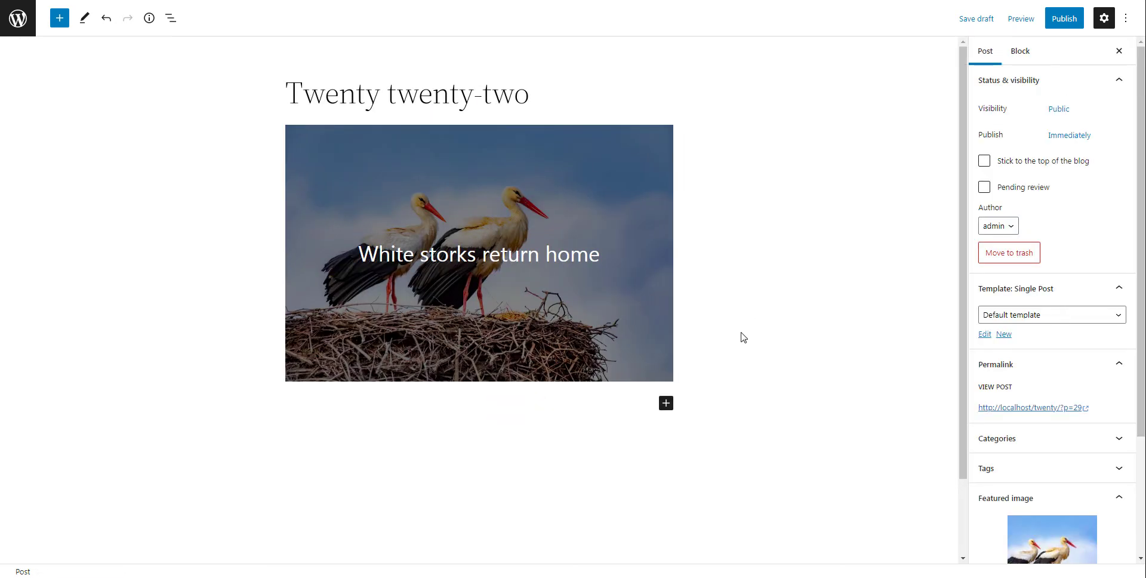
Set the Cover's overlay opacity to 0 and move the image's focal point to 48% left and 57% top.
click(629, 306)
click(1053, 276)
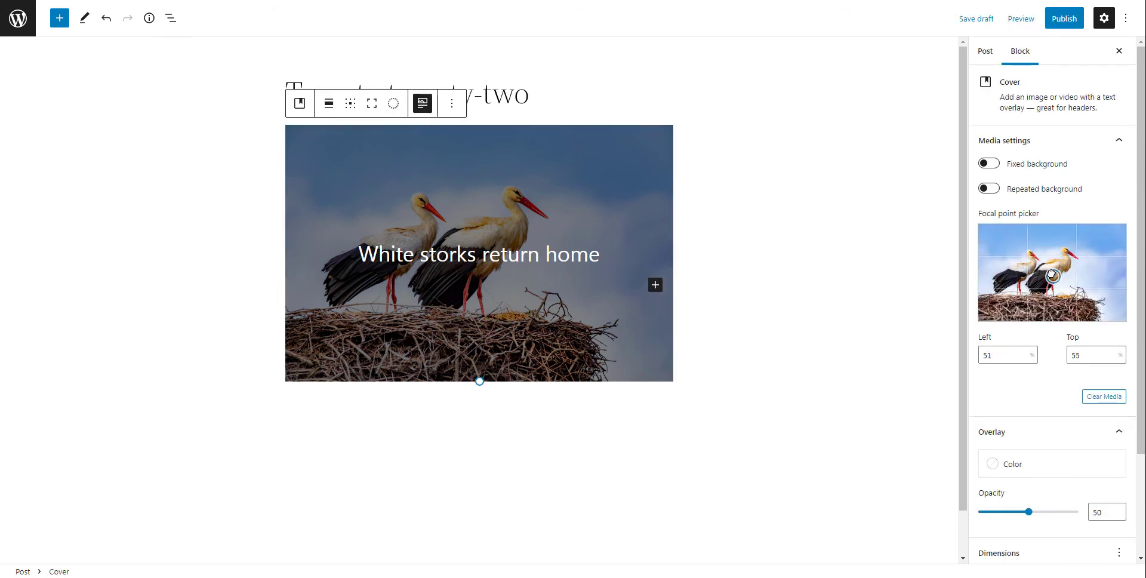
drag(1052, 275, 1052, 264)
drag(1028, 512, 978, 512)
scroll(1055, 533, down, 2)
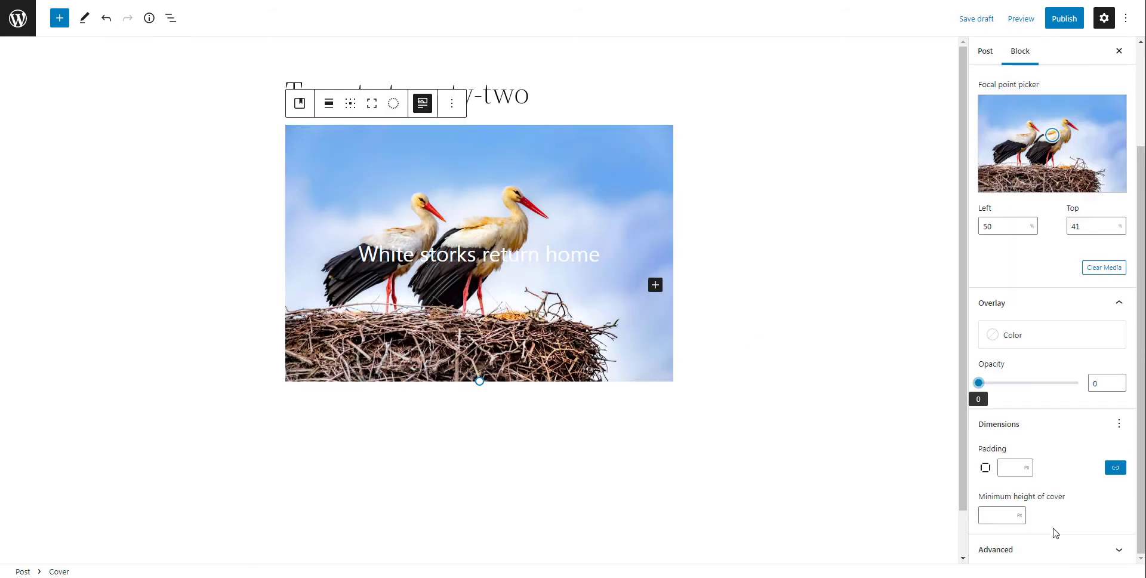
click(1104, 134)
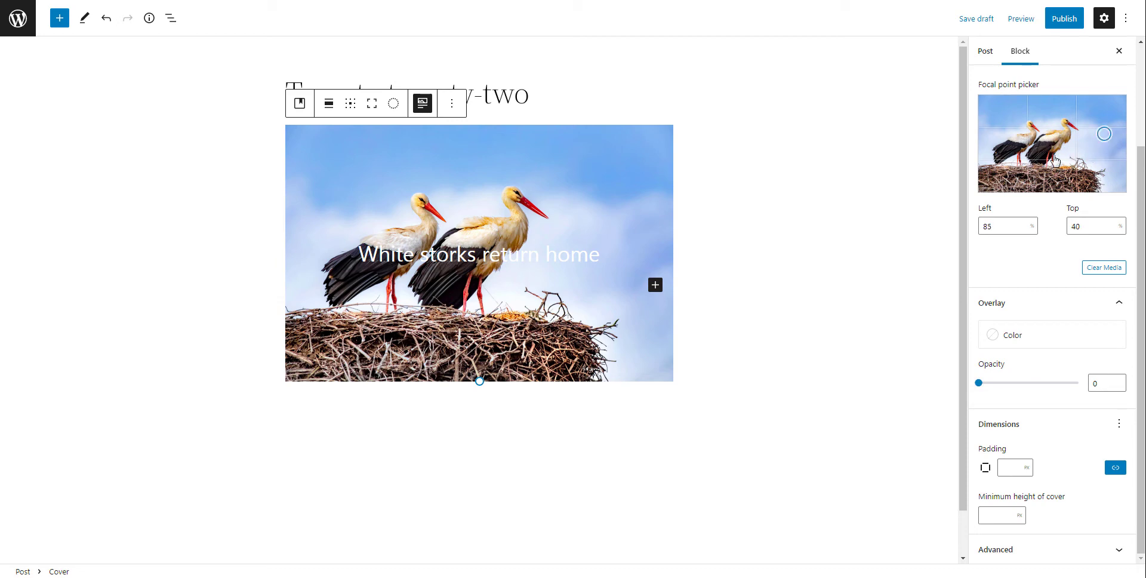
click(1050, 150)
Make the Cover block full width and adjust its focal point to 52% left and 43% top.
click(328, 104)
click(373, 198)
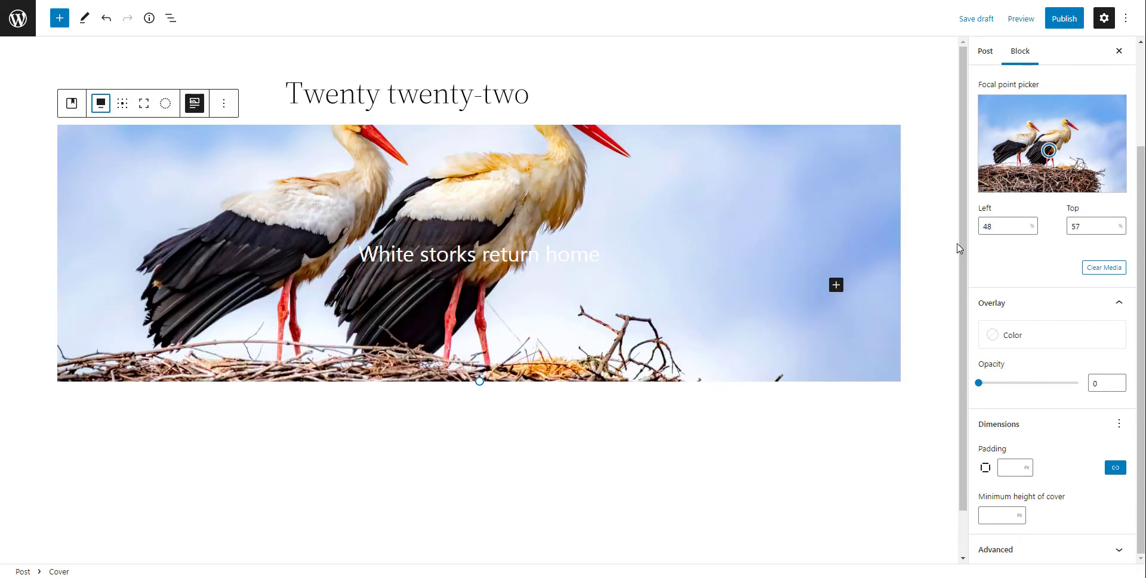
drag(1049, 150, 1055, 137)
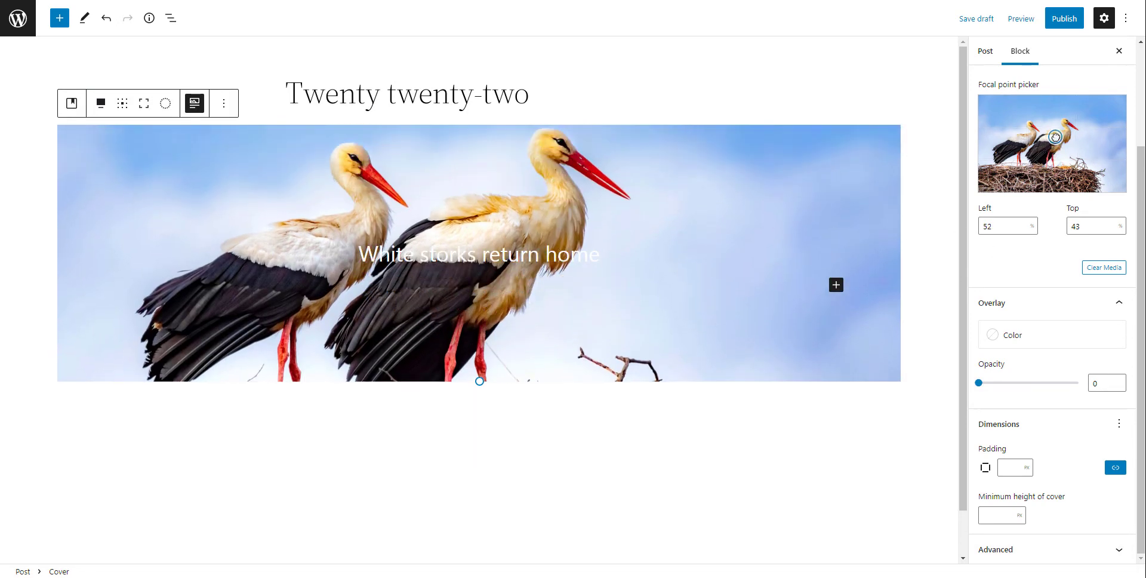
Align the Cover's "White storks return home" paragraph to the right.
click(563, 254)
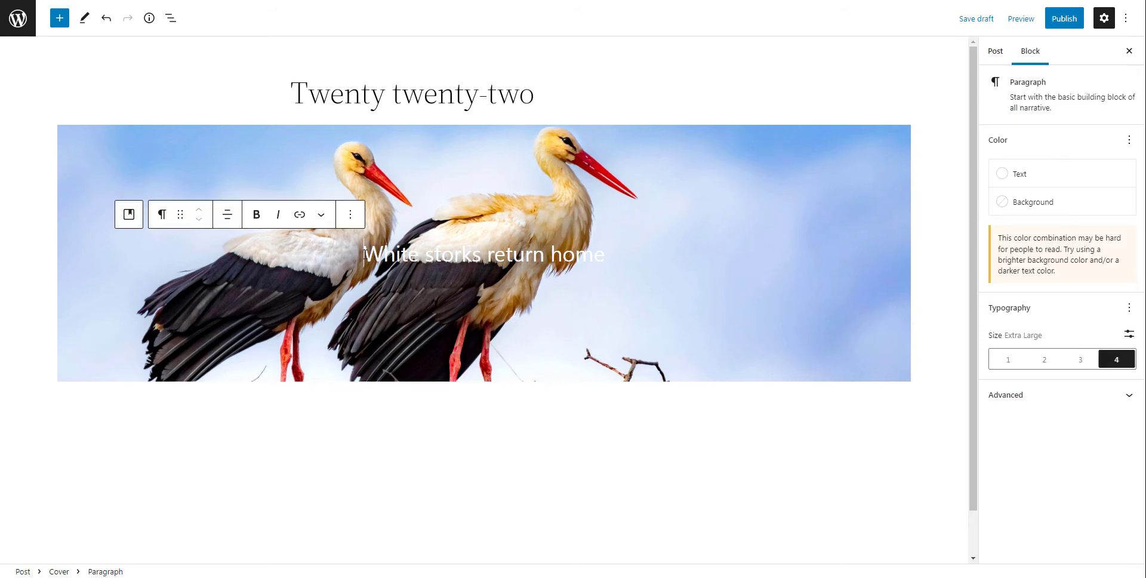
drag(365, 254, 626, 238)
click(227, 215)
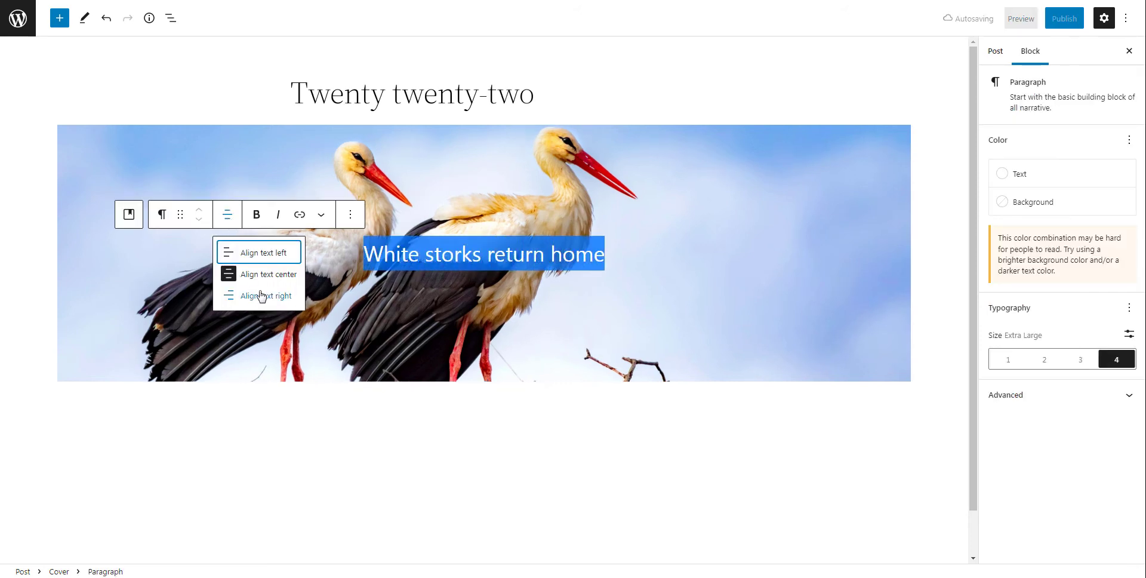
click(256, 294)
click(897, 286)
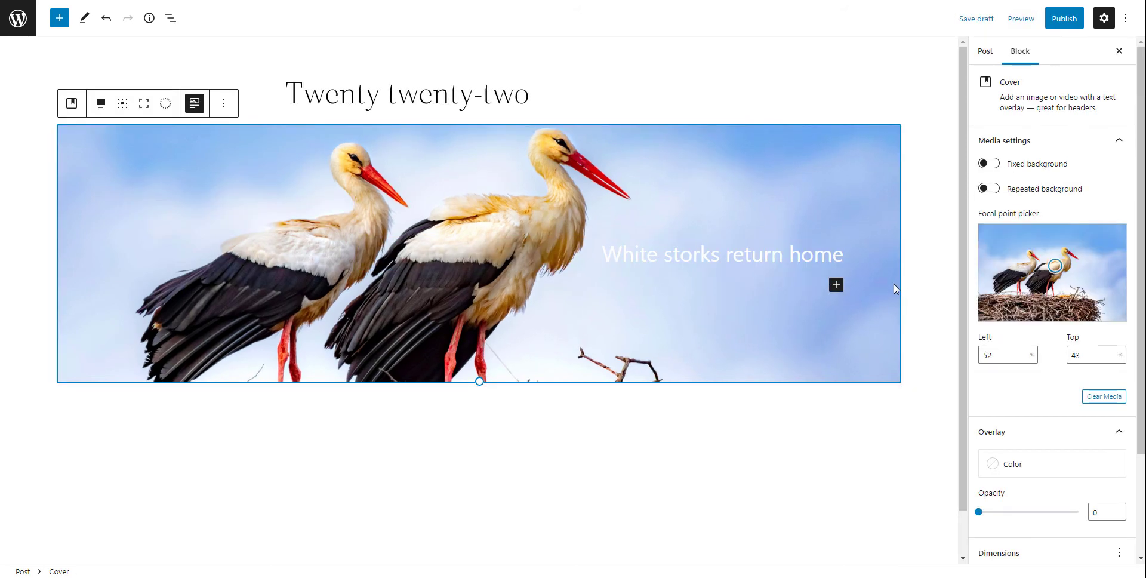
scroll(1029, 391, down, 3)
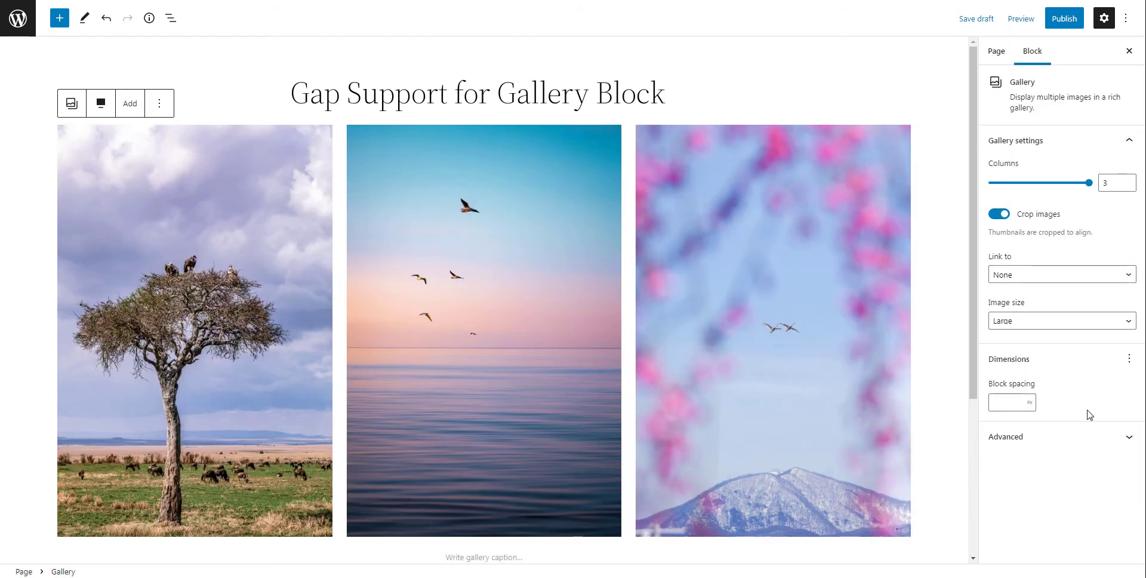
Try Gallery block spacings of 0, 50 and 100 in turn, and set the spacing to 200.
click(1000, 404)
text(0)
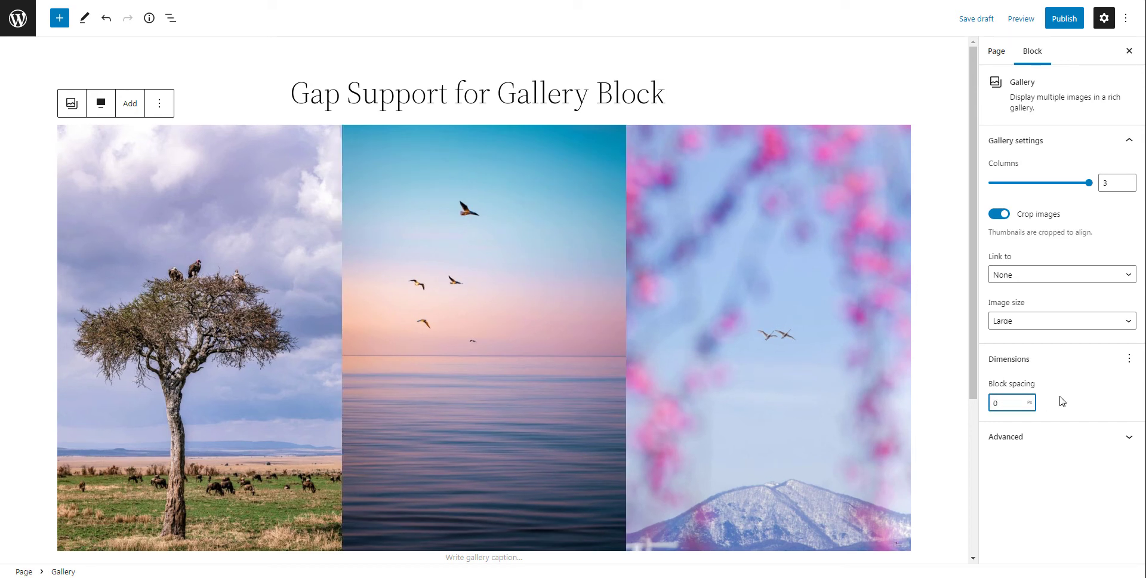
key(shift+Up)
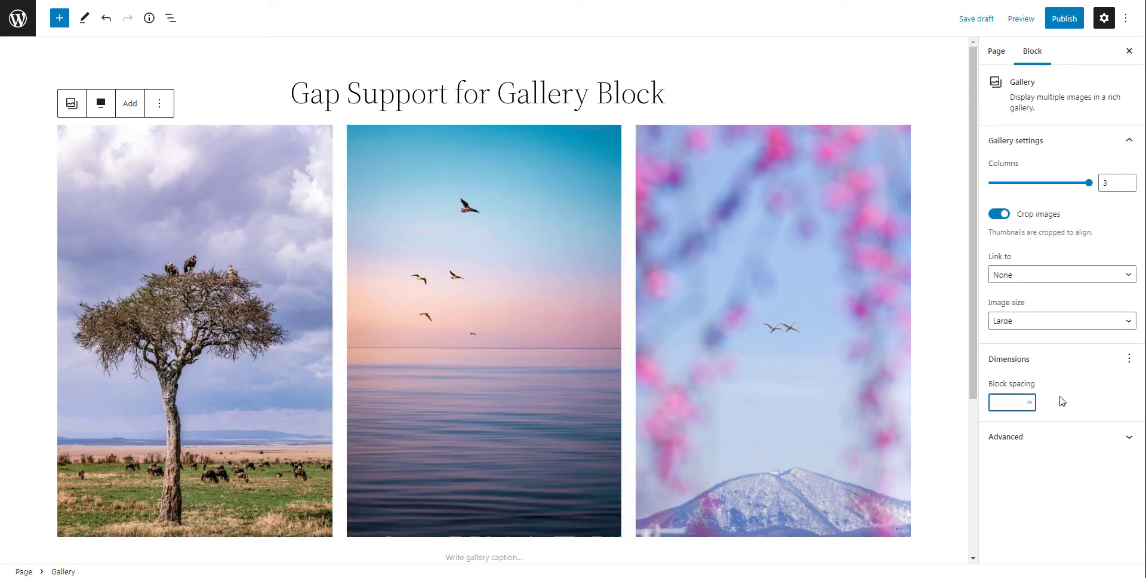
drag(1009, 403, 989, 403)
text(50)
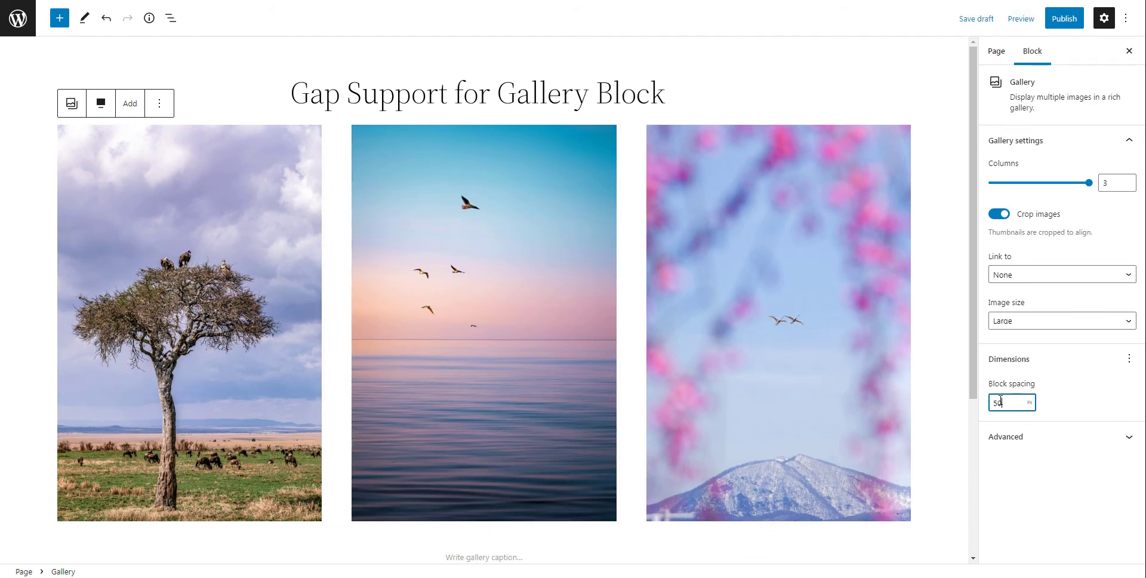
double_click(1001, 402)
text(100)
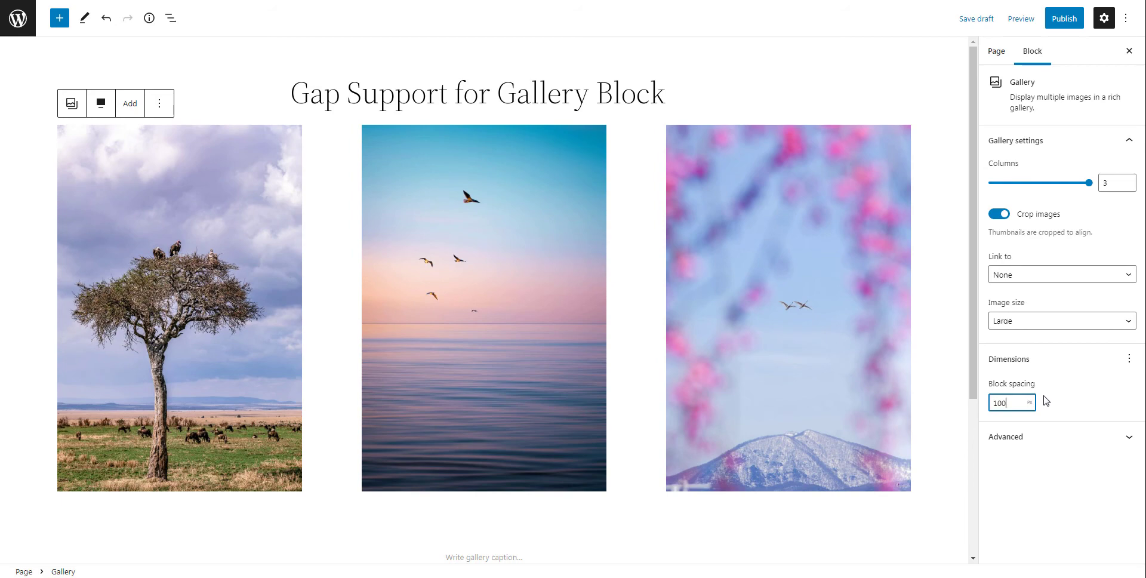
key(ctrl+a)
text(200)
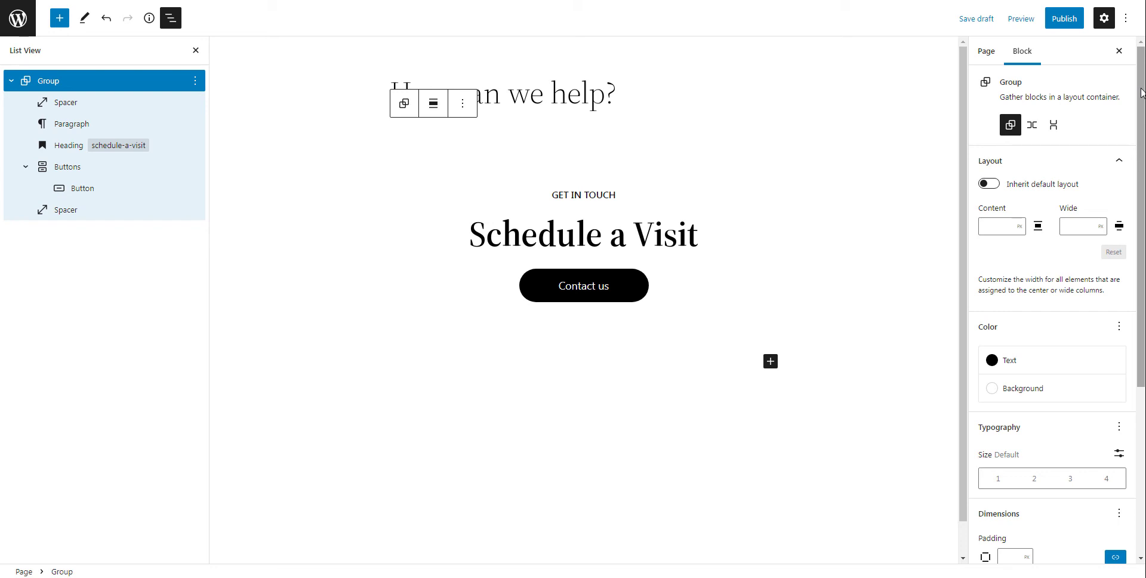
Convert the "Schedule a Visit" Group into a Row and allow it to wrap to multiple lines.
scroll(1141, 93, down, 4)
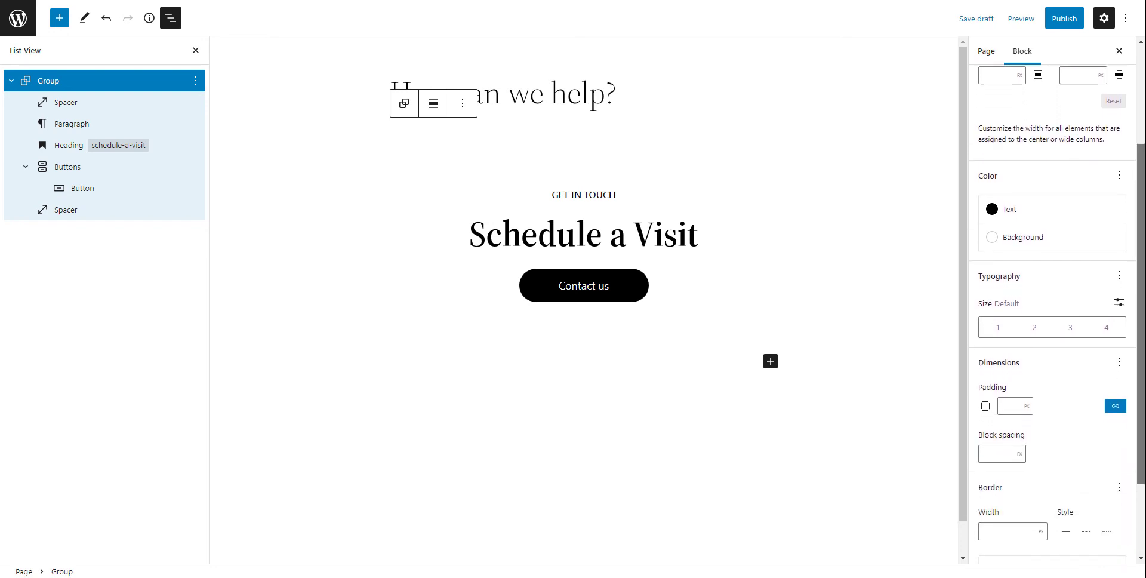
scroll(1140, 268, down, 3)
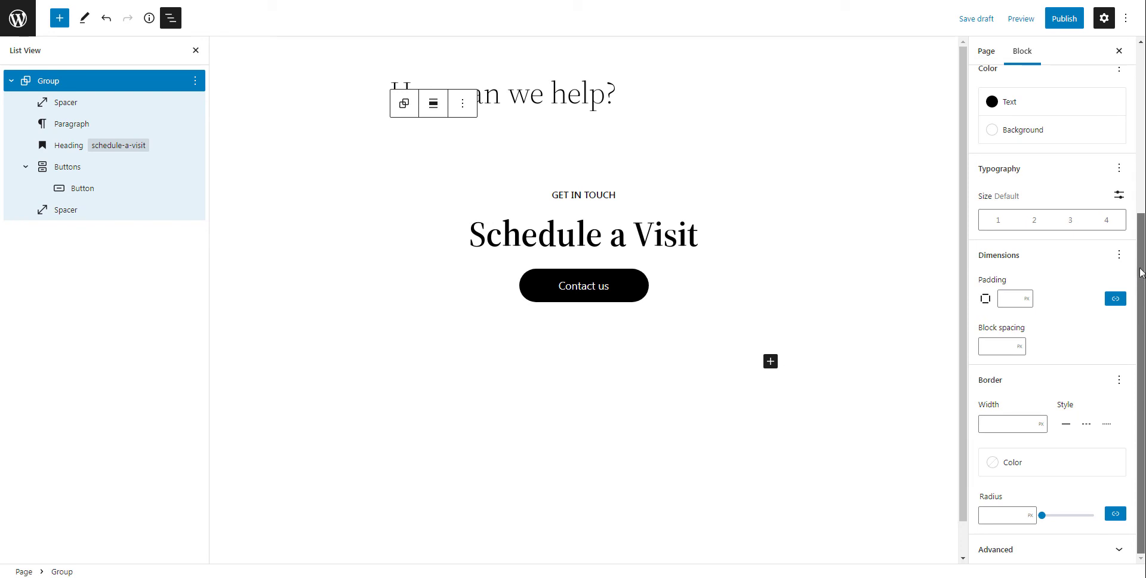
scroll(1140, 268, up, 2)
scroll(1144, 76, up, 3)
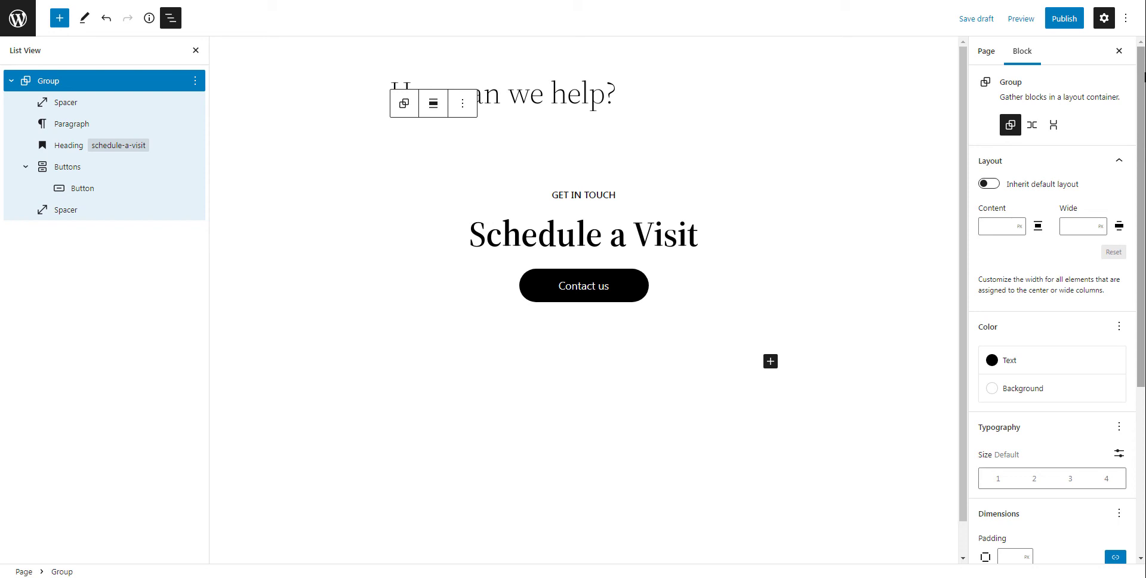
click(1033, 127)
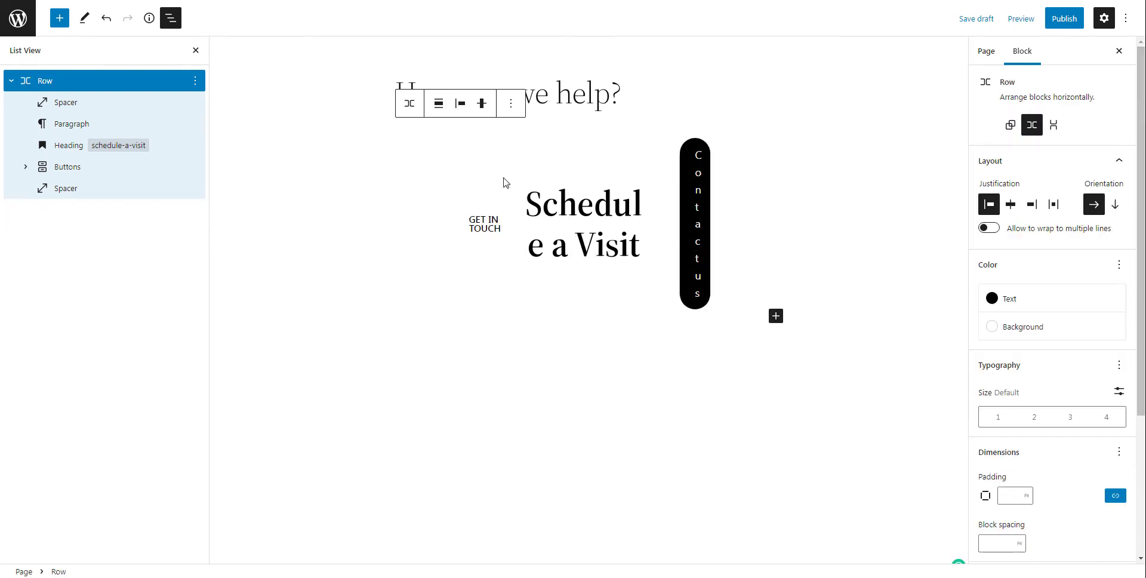
click(439, 104)
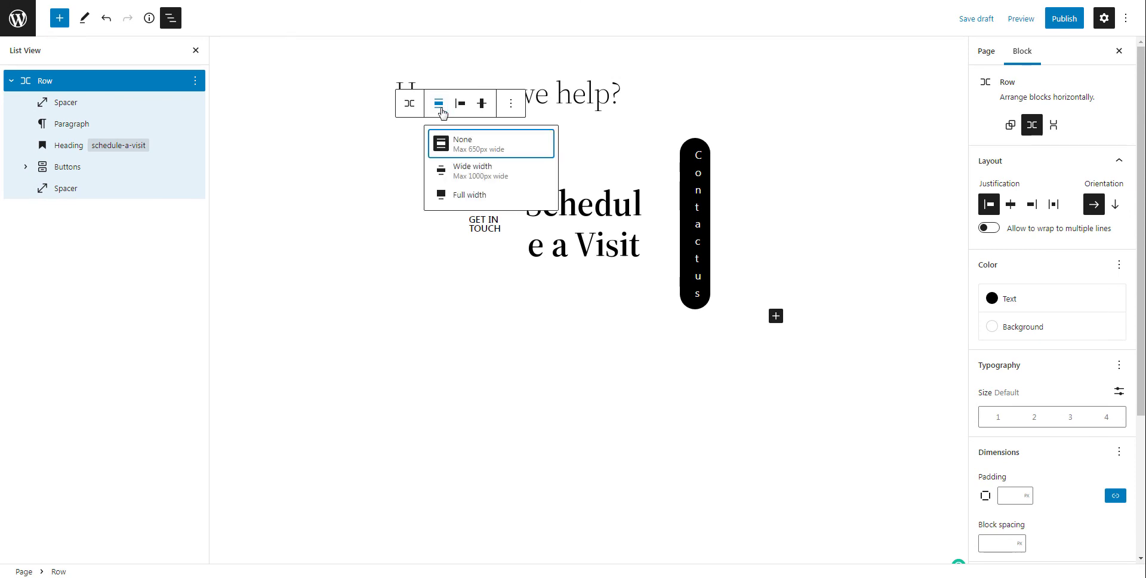
click(473, 197)
click(1033, 126)
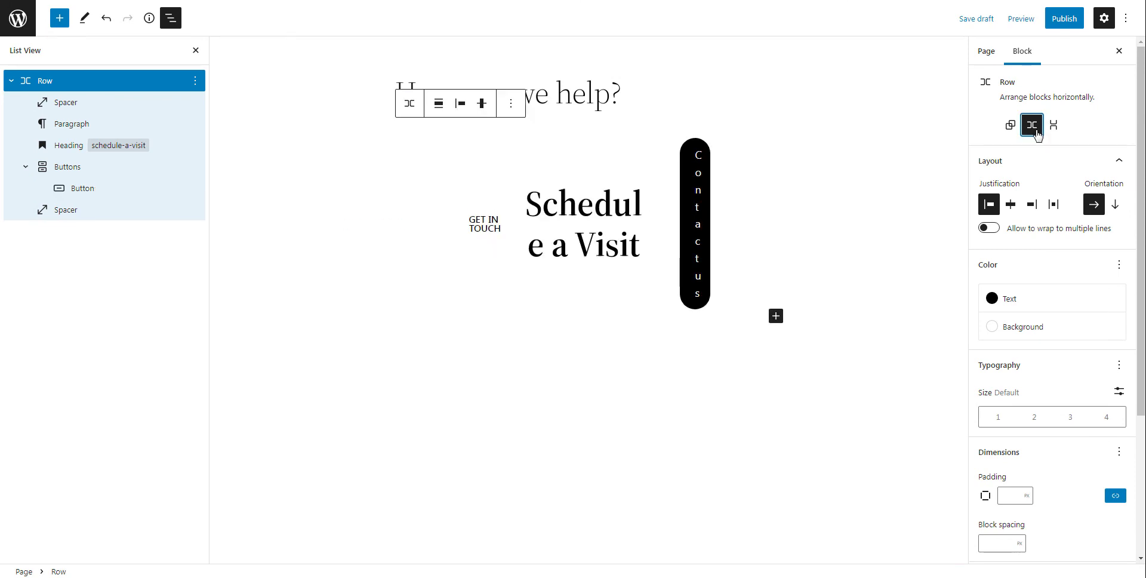
click(989, 229)
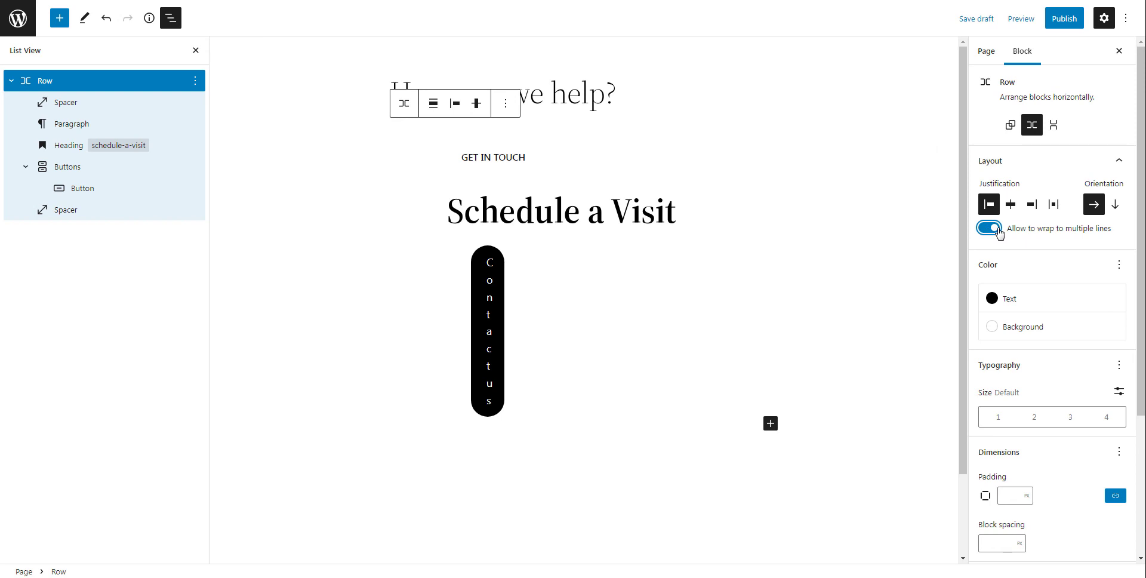
Convert the Row into a Stack, try right justification, and justify its items to the center.
click(1054, 125)
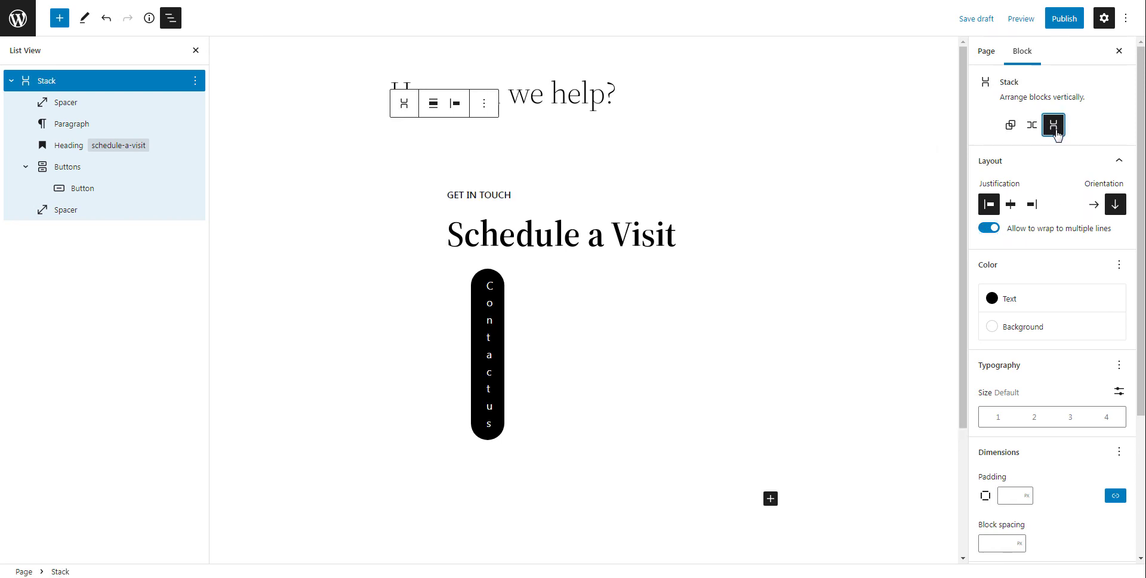
click(1012, 205)
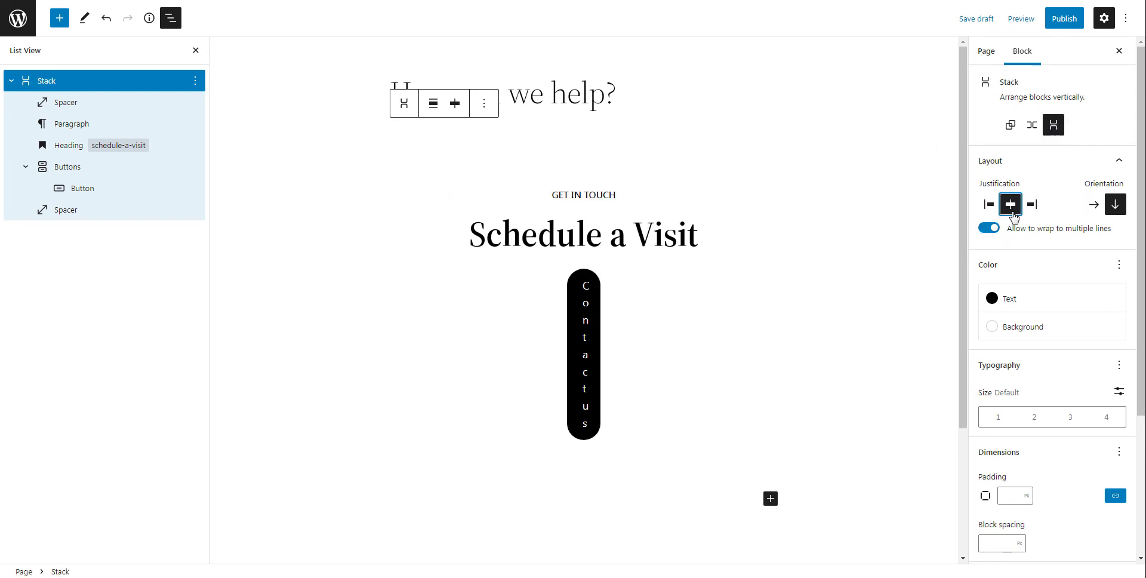
click(1032, 204)
click(1012, 204)
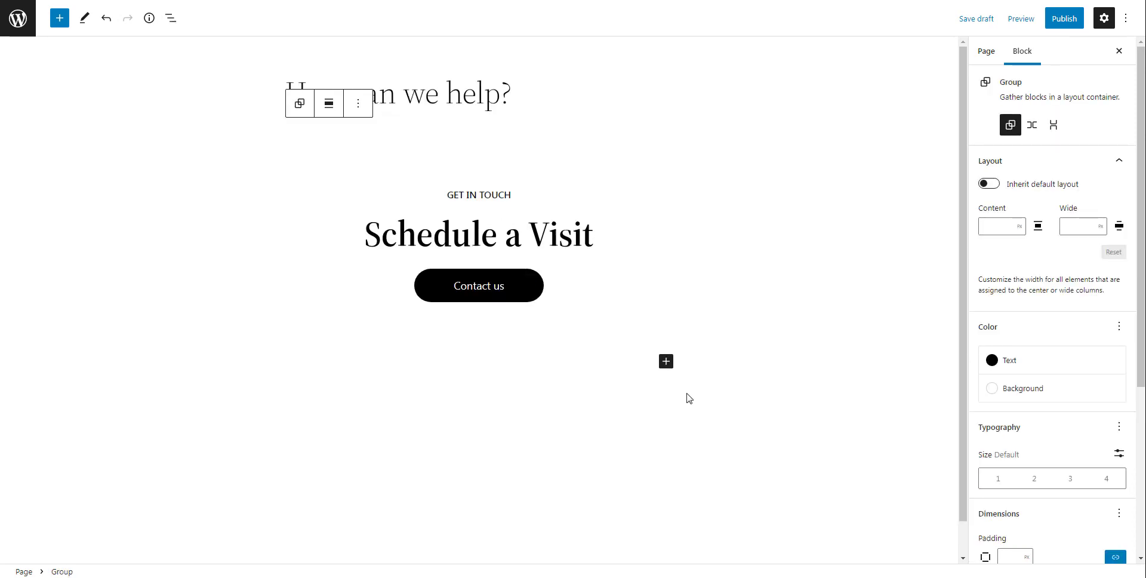
Browse the full block library down to the Design blocks and preview Row and Stack.
click(666, 361)
click(744, 547)
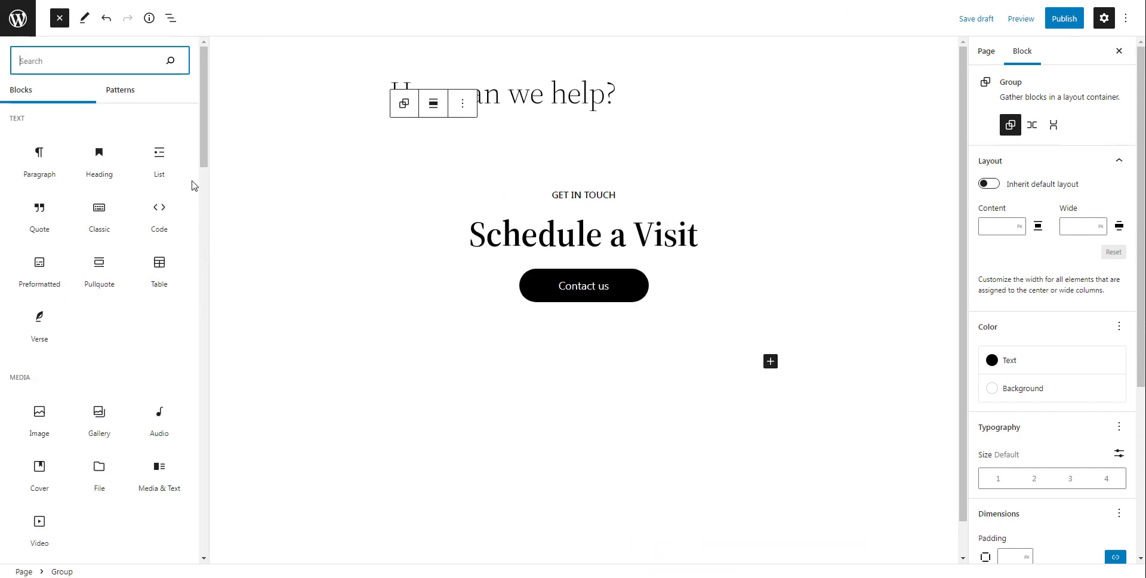
click(205, 163)
drag(205, 163, 207, 267)
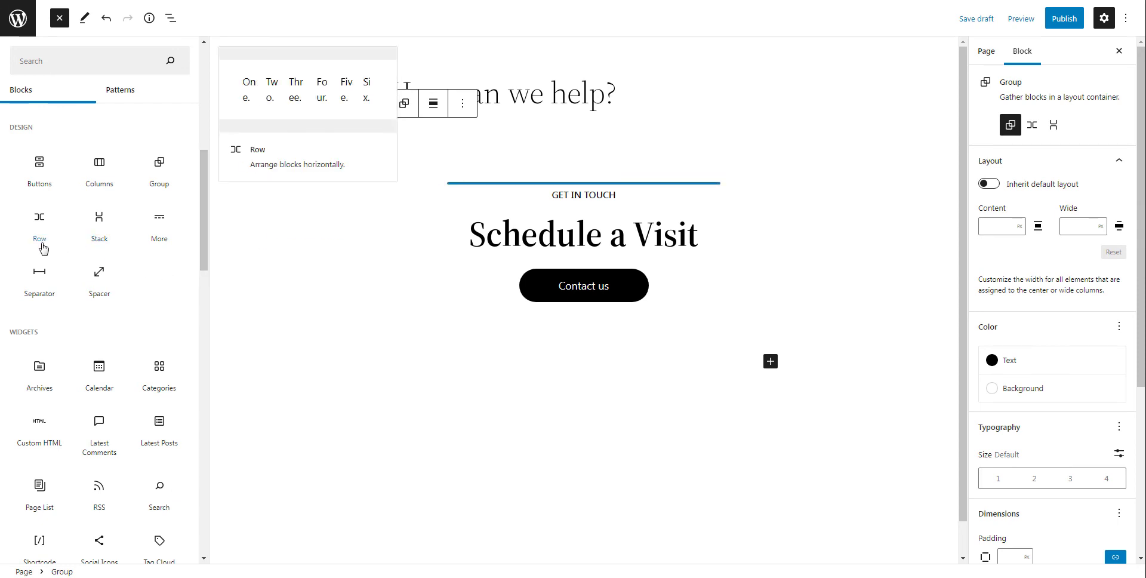
mouse_move(106, 248)
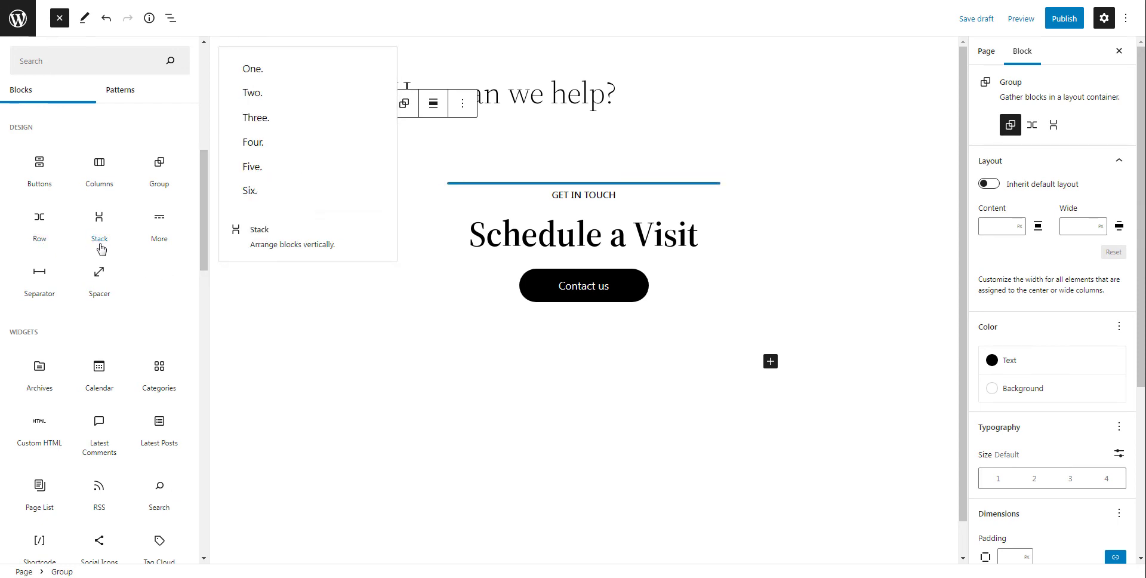
mouse_move(43, 246)
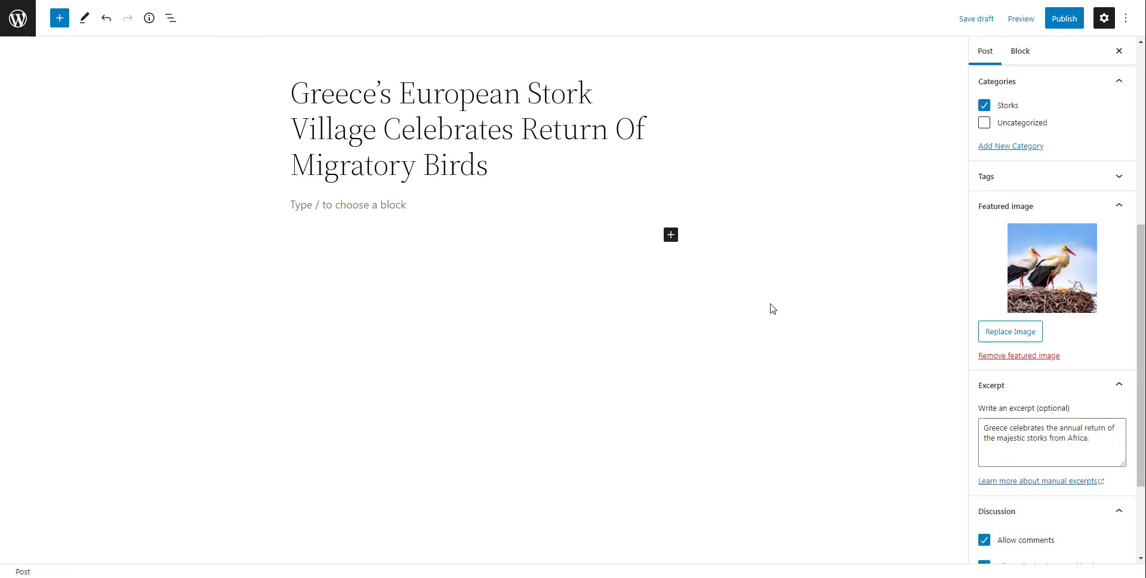
Insert an Avatar block in the stork post, link it to the user profile, and choose admin as its user.
click(671, 235)
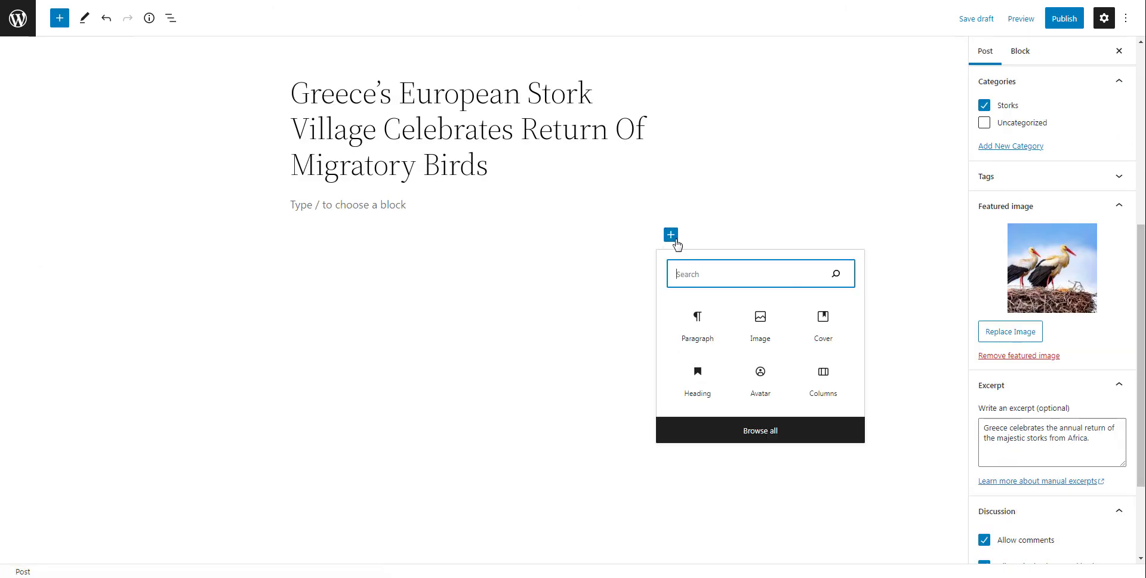
click(761, 374)
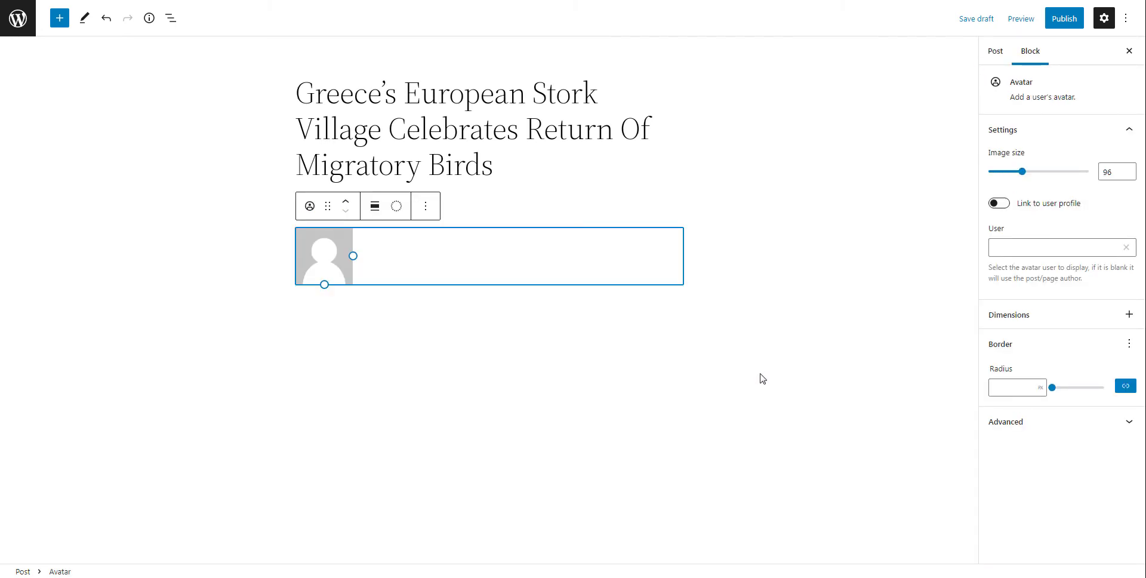
click(1005, 205)
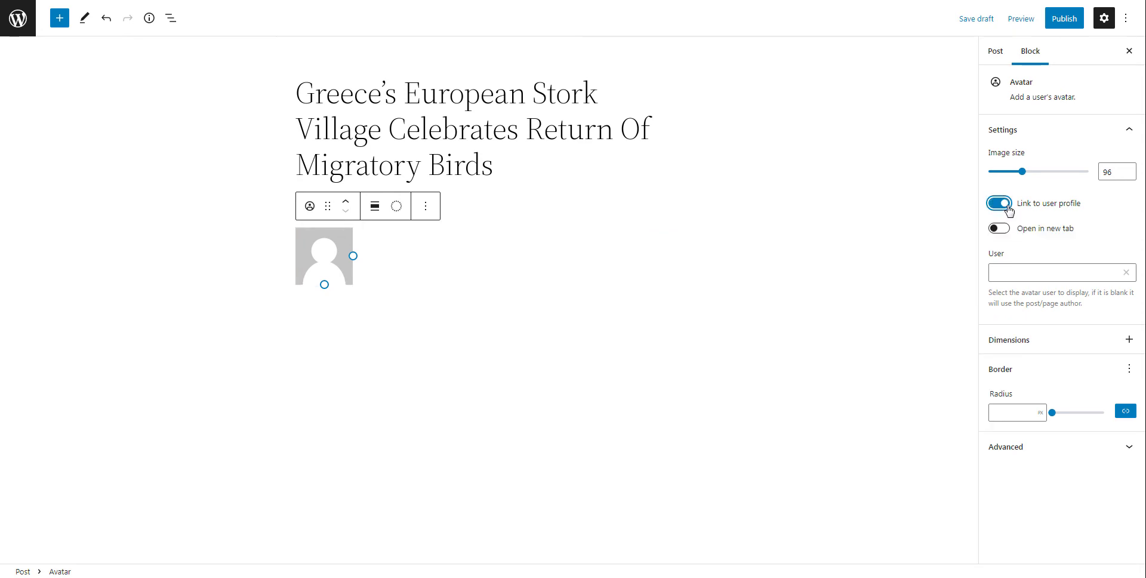
click(1009, 272)
click(1003, 289)
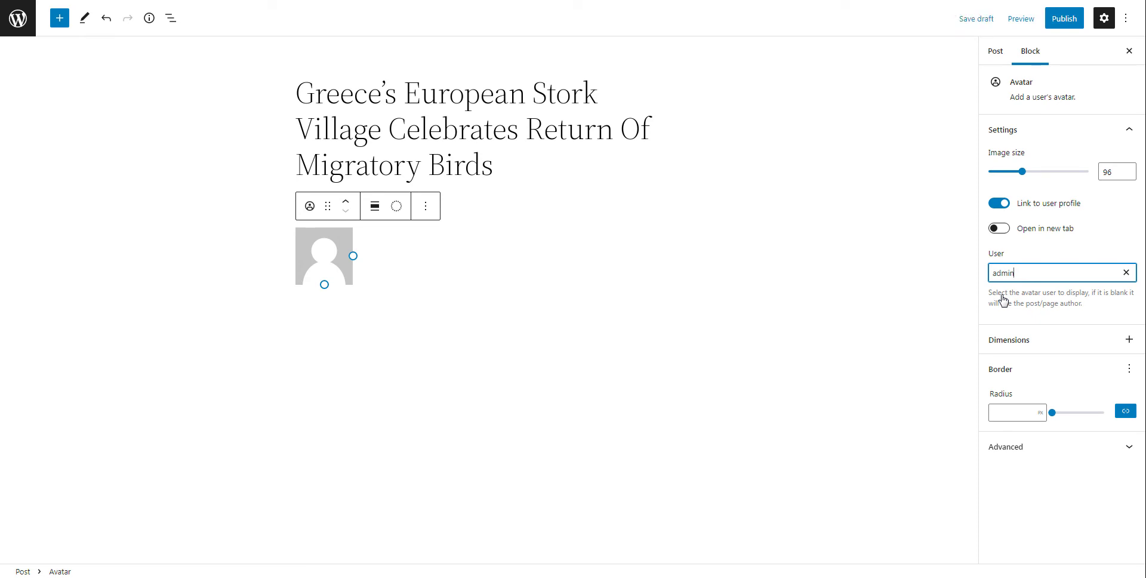
click(457, 302)
Find the Post Author Biography block and insert it below the avatar.
click(671, 306)
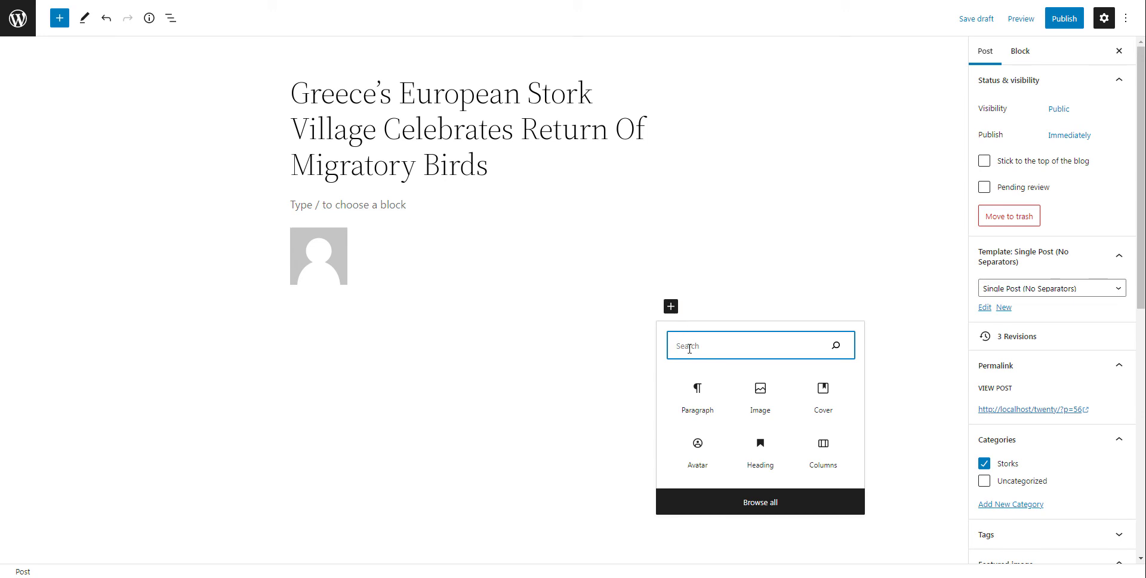
text(bi)
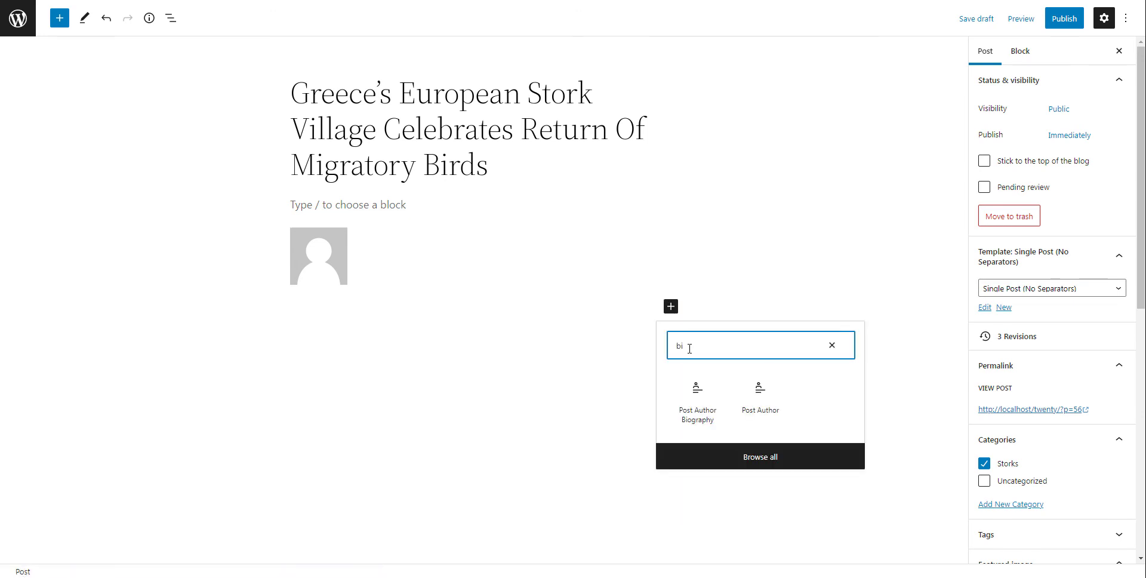
click(706, 429)
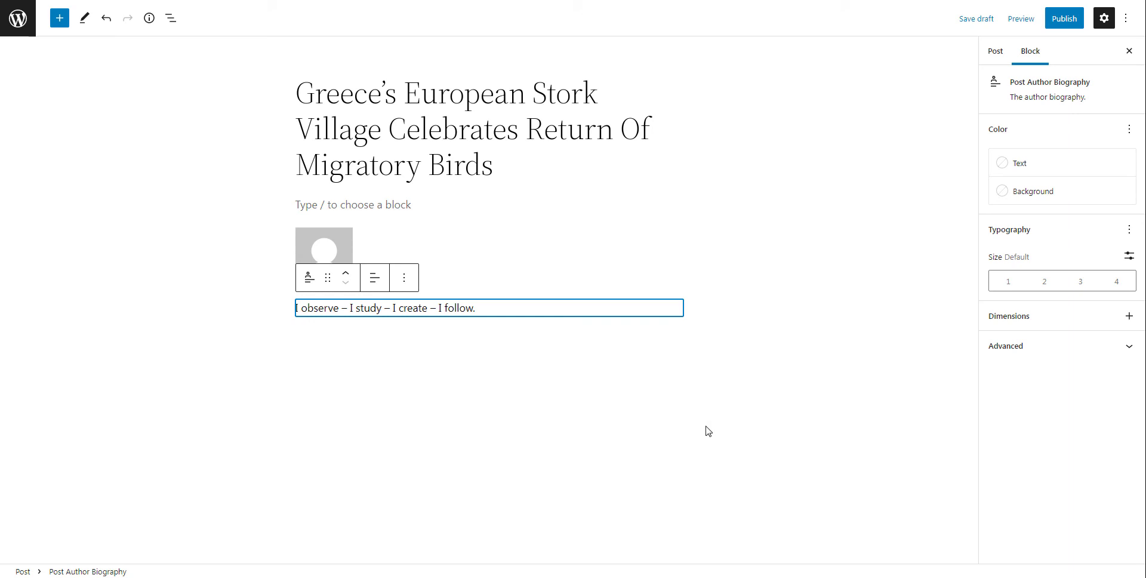
Open the admin user's profile for editing and look through its fields.
click(707, 431)
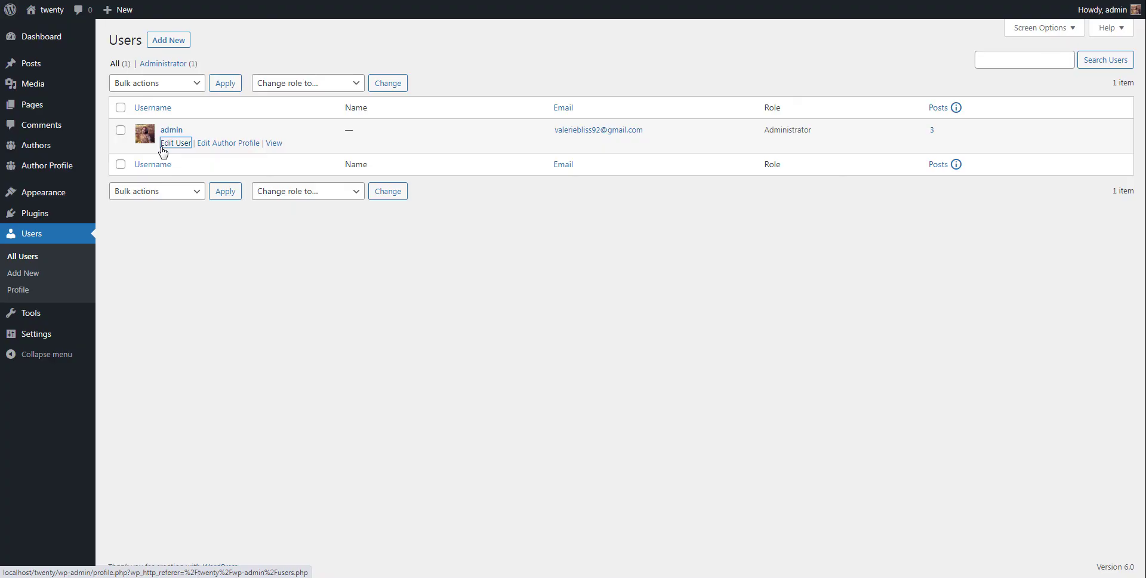
click(163, 149)
scroll(601, 499, down, 10)
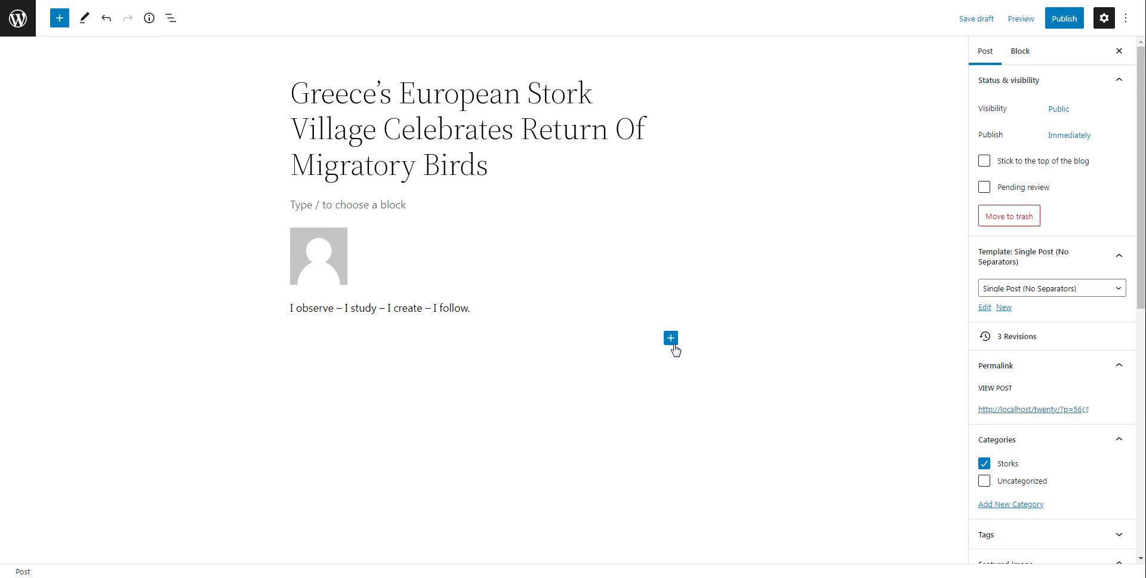
Insert a Read More block after the author biography, show the block list, and select the new block.
click(673, 342)
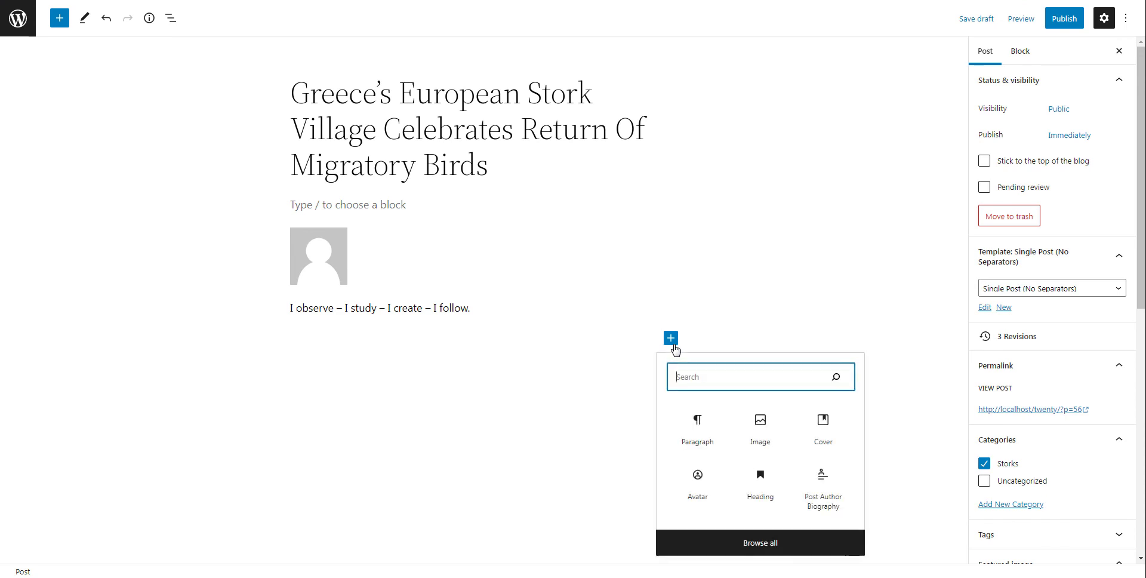
text(re)
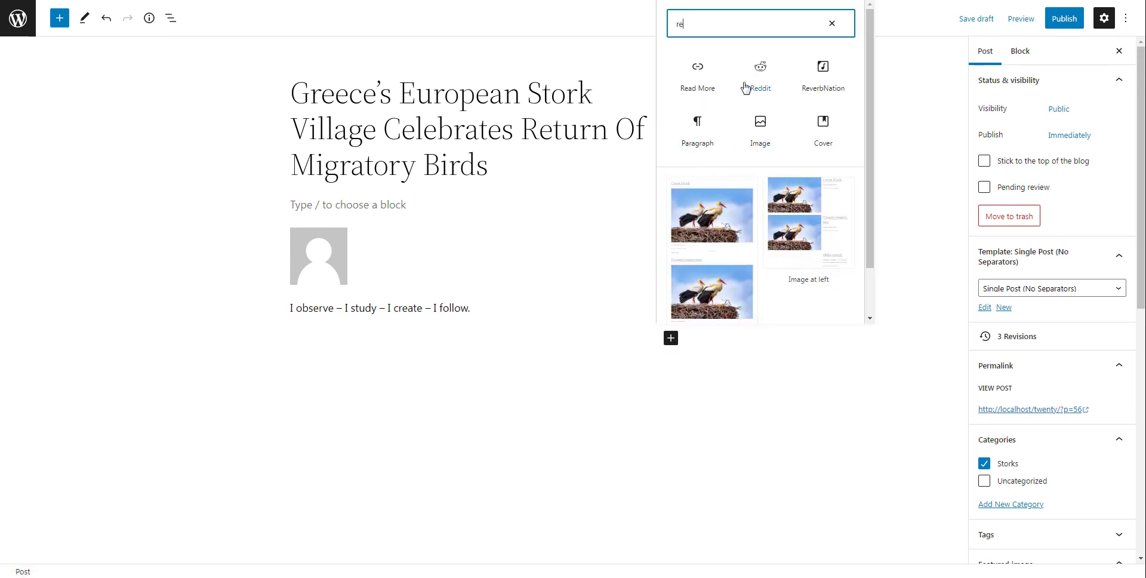
click(721, 99)
key(shift+alt+o)
click(714, 262)
Add a text color setting to the Read More block and set it to Vivid cyan blue.
click(1129, 201)
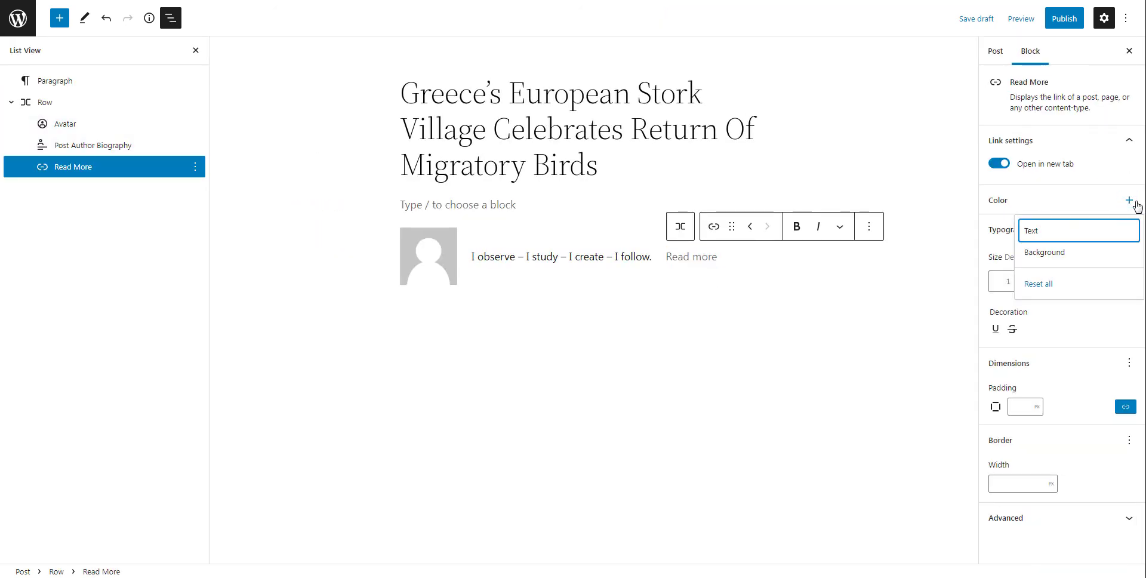
click(1103, 235)
click(1102, 236)
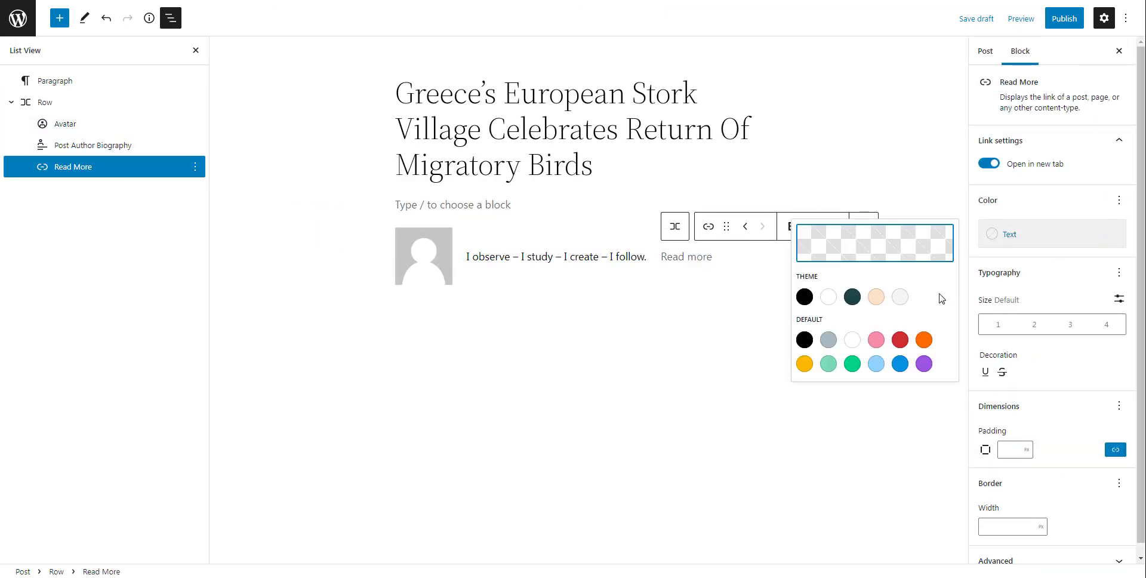
click(901, 365)
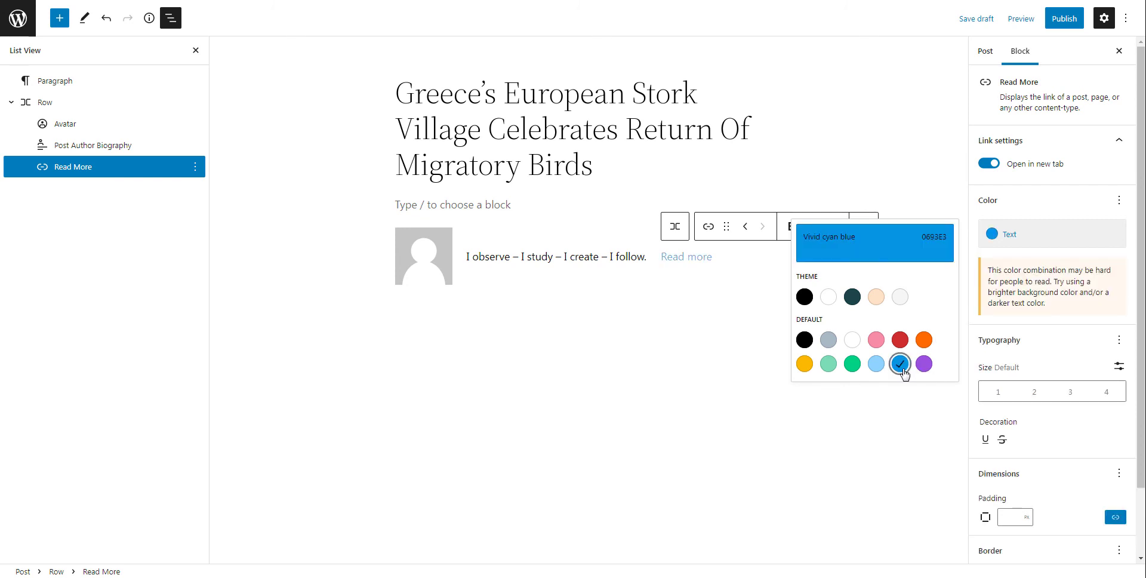
Set the Read More link's font size to Medium and underline its text.
click(1070, 392)
click(1034, 392)
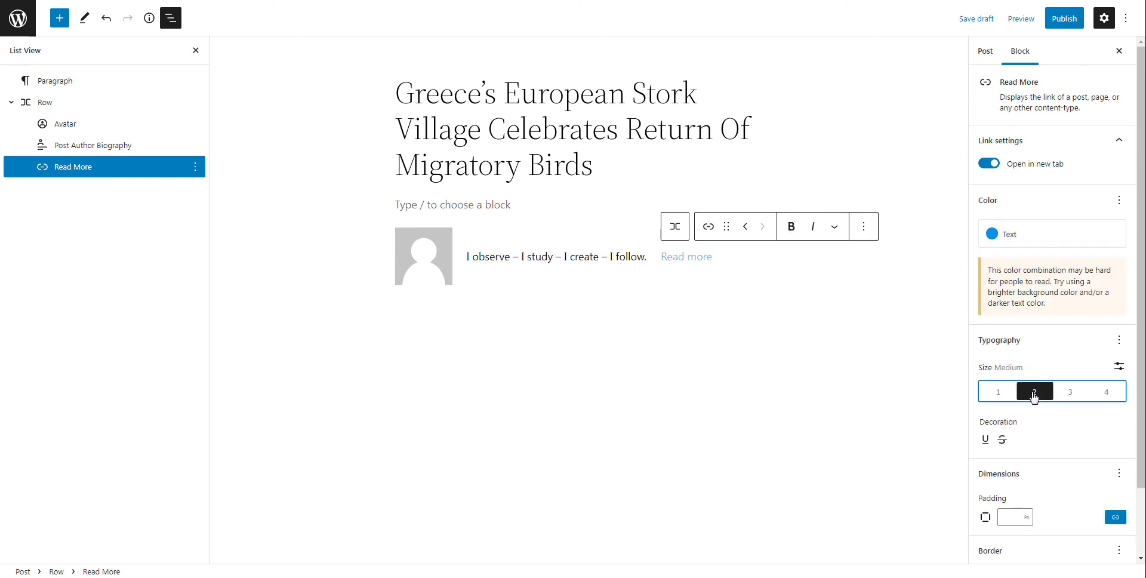
click(986, 440)
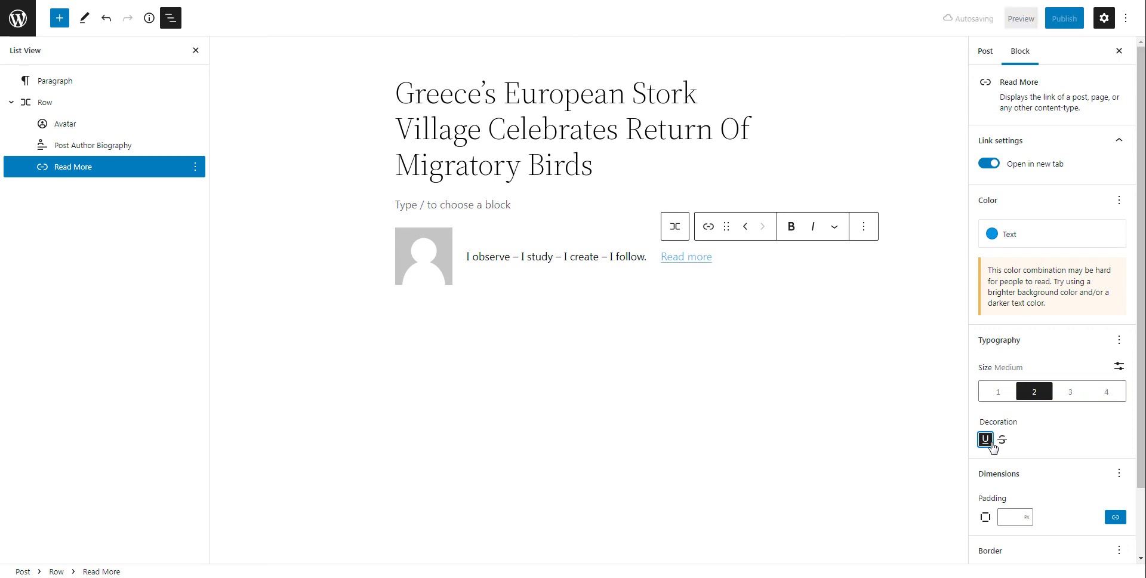
scroll(1057, 467, down, 1)
scroll(1057, 466, up, 2)
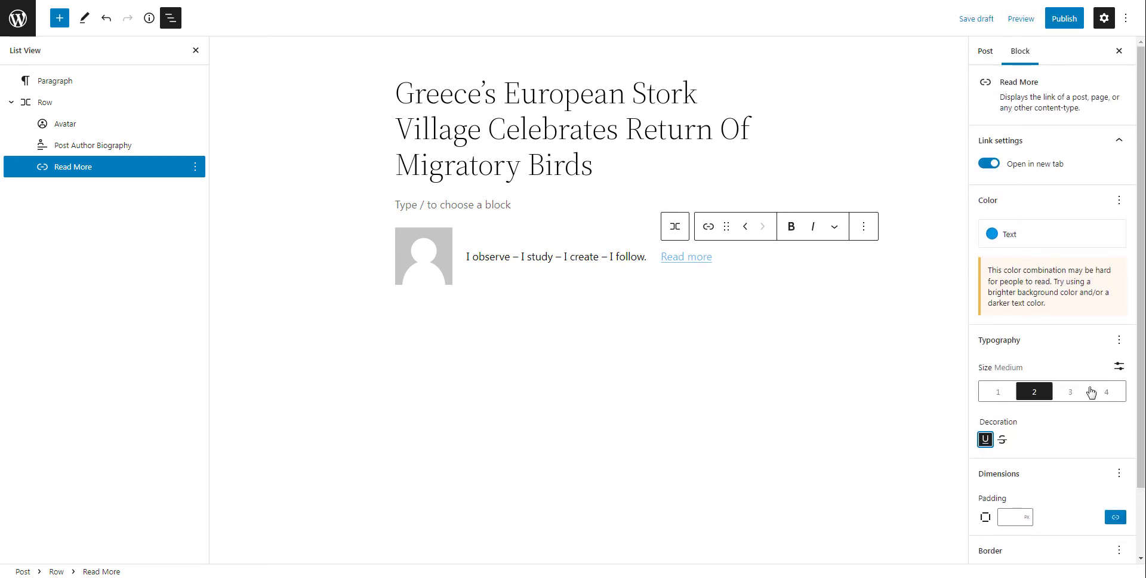
Add the Appearance typography setting to the Read More block and set it to Medium.
click(1120, 341)
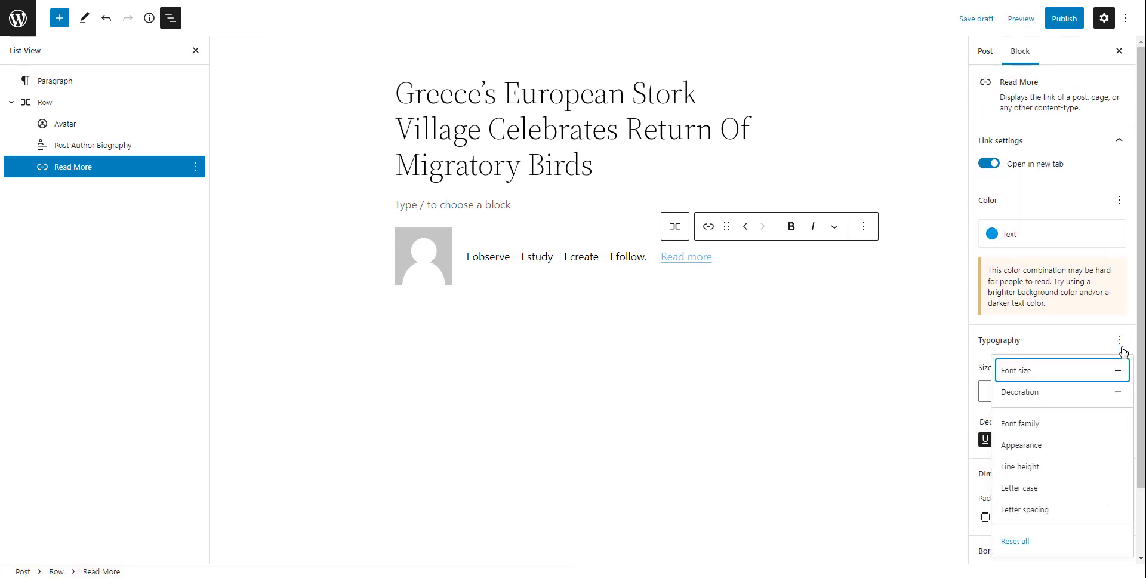
click(1097, 452)
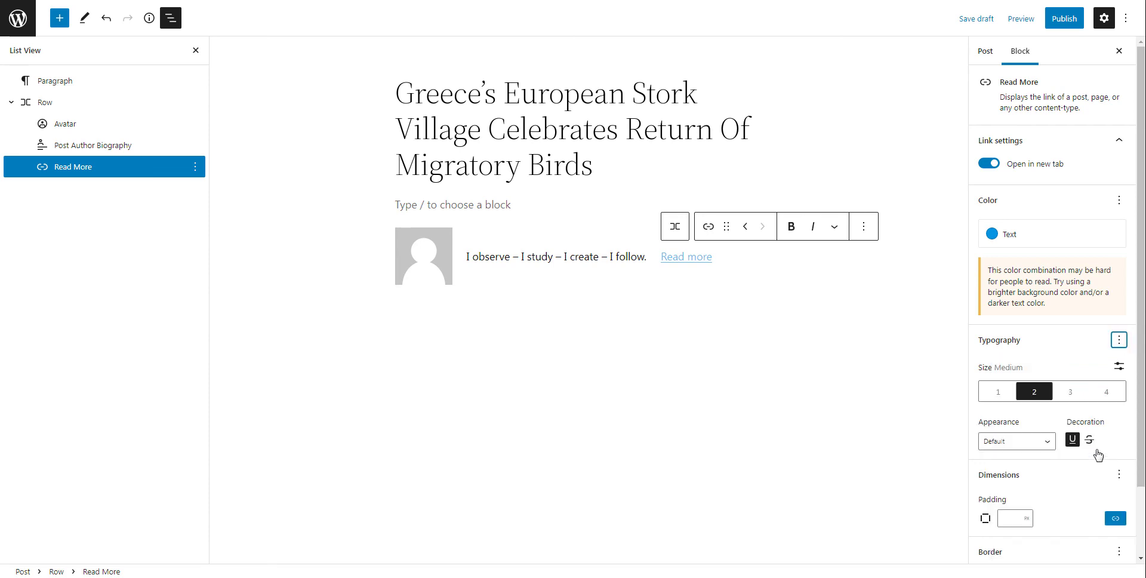
click(1030, 441)
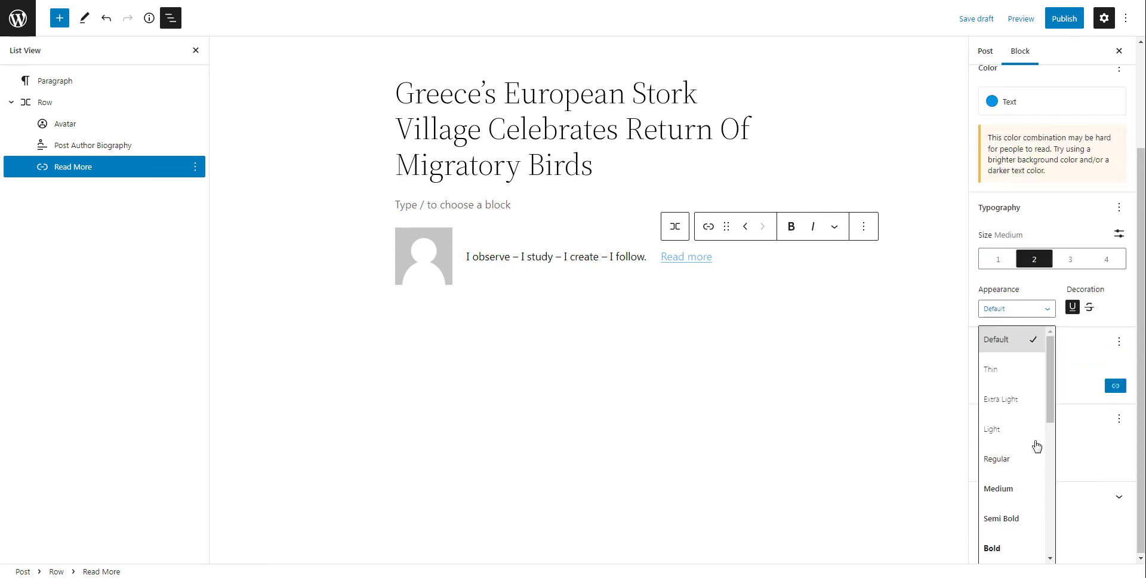
click(1022, 486)
scroll(1018, 488, down, 2)
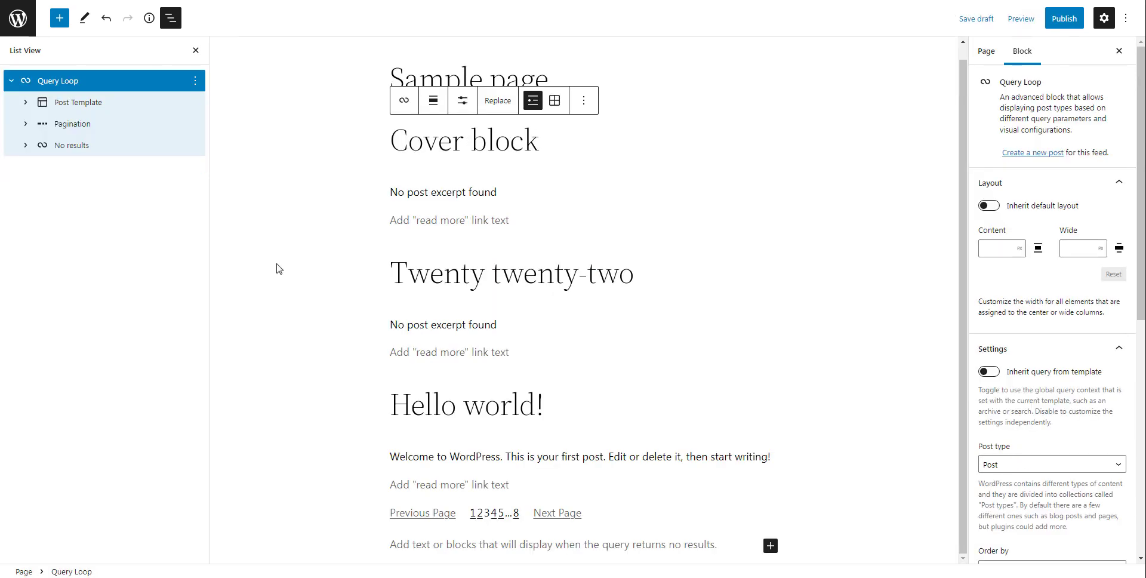
Select the Query Loop's No results block, add a text color setting, and open its color palette.
click(63, 147)
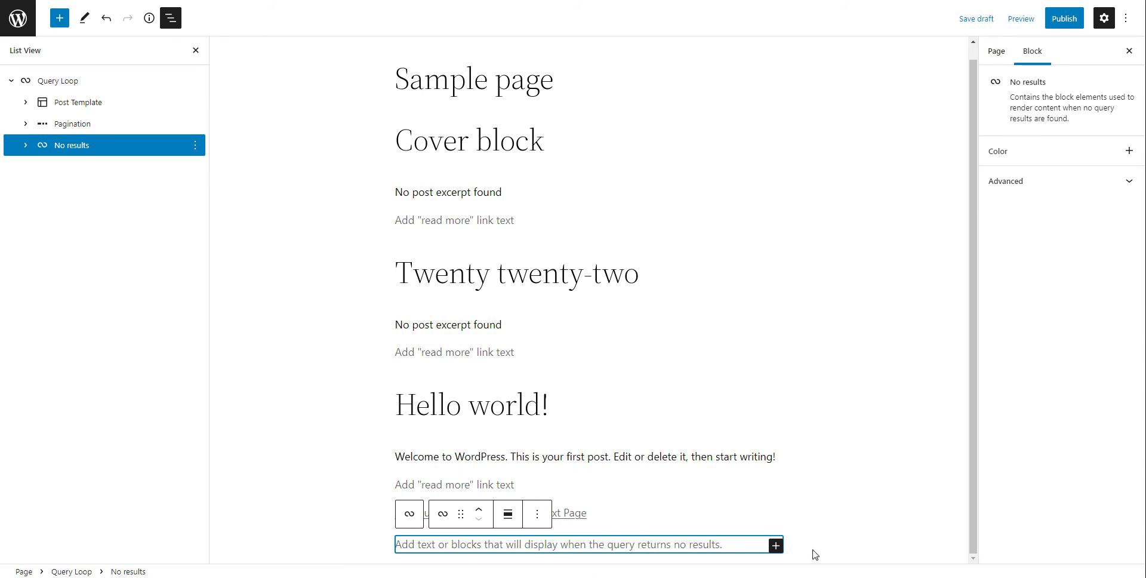
click(1127, 152)
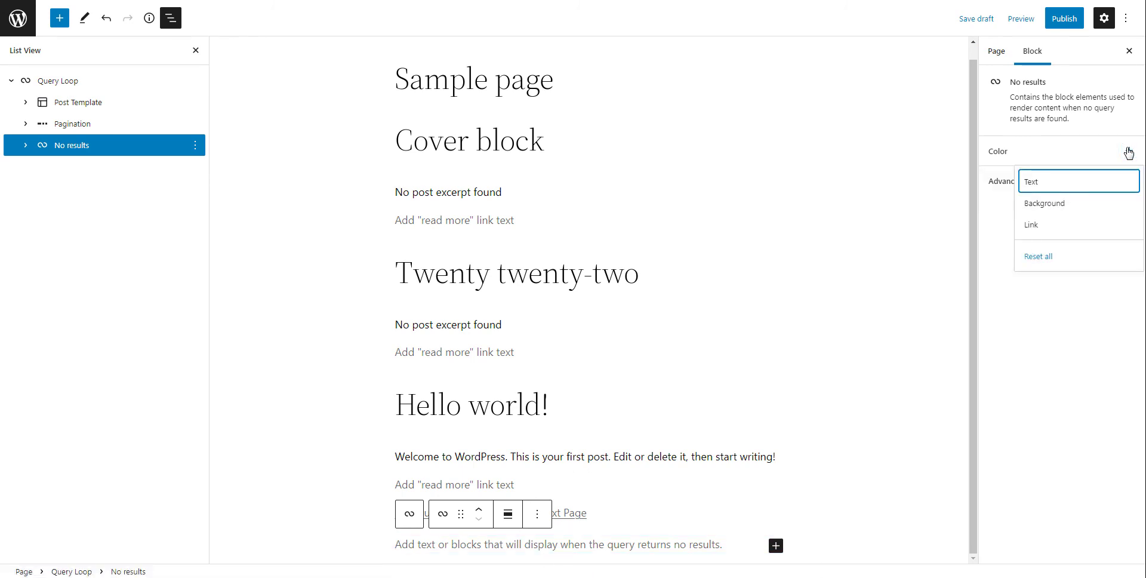
click(1128, 152)
click(1127, 152)
click(1101, 187)
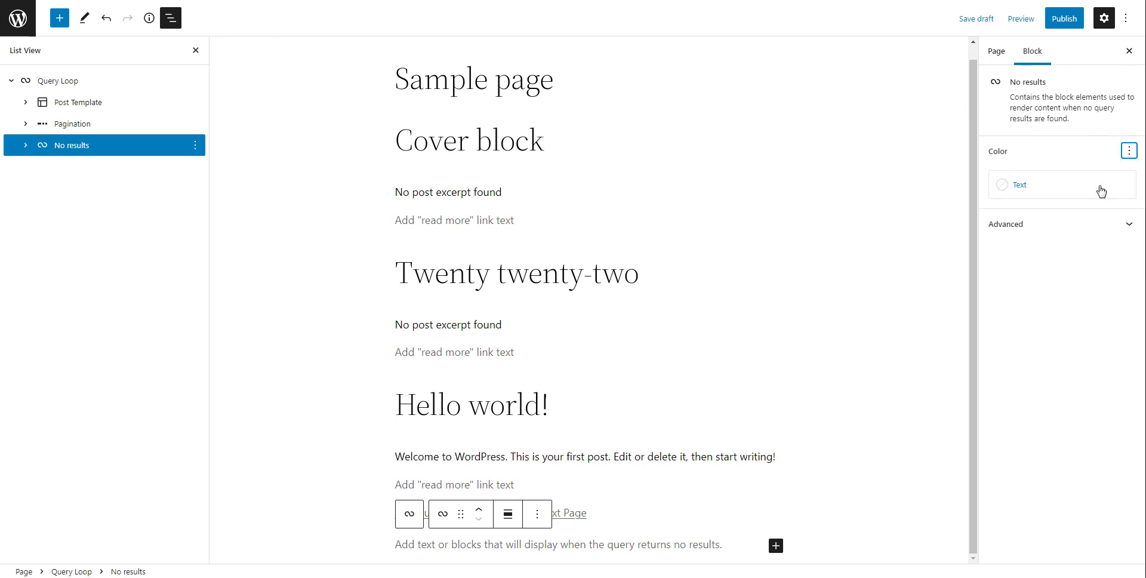
click(1021, 189)
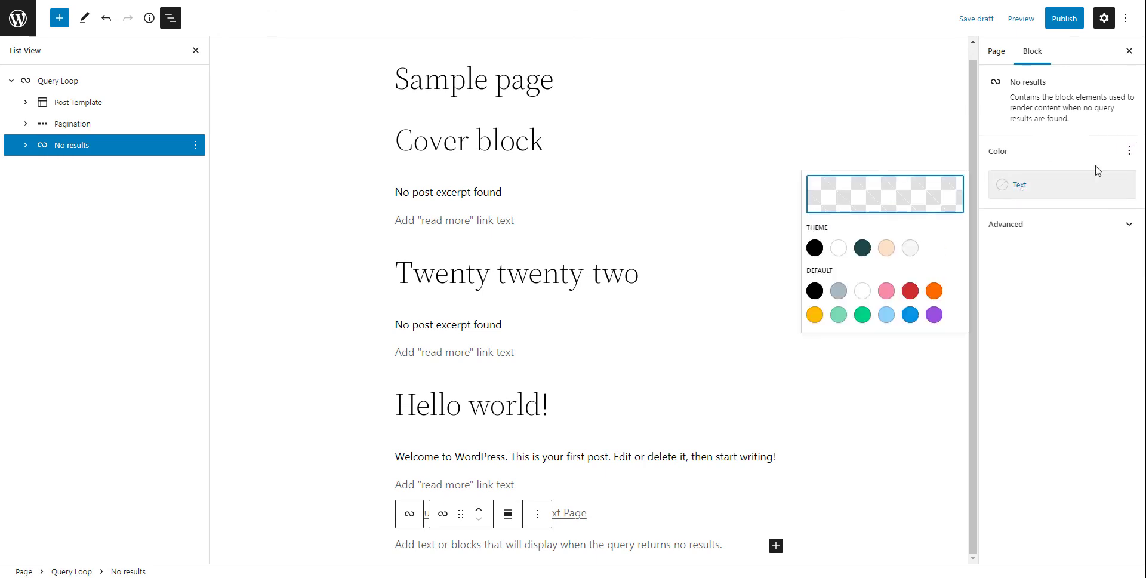
Add background and link color settings to the No results block.
click(1129, 151)
click(1084, 205)
click(1130, 153)
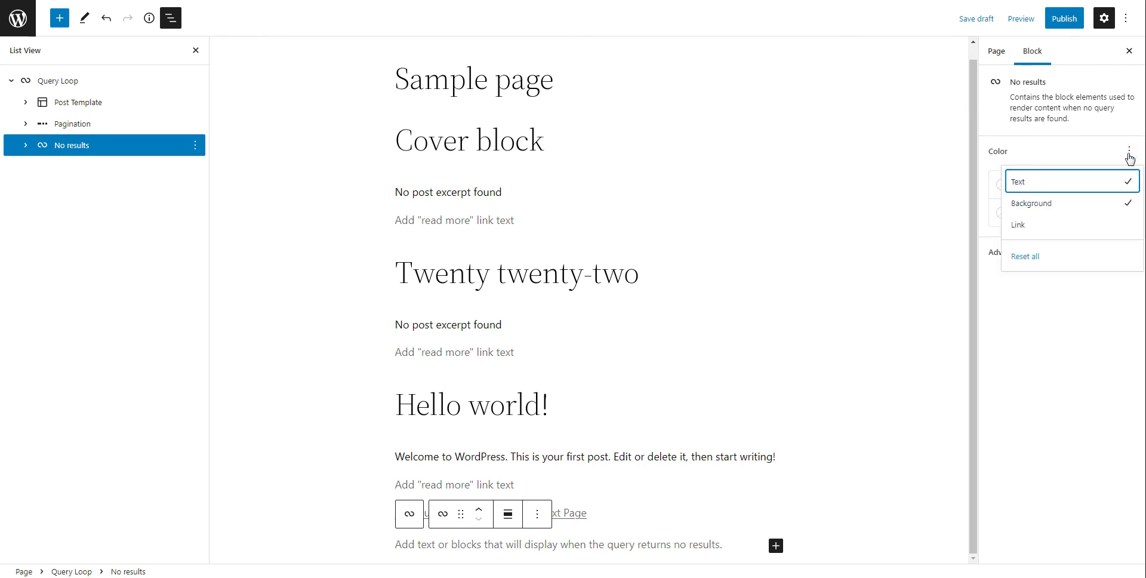
click(1021, 226)
click(1009, 242)
click(1008, 245)
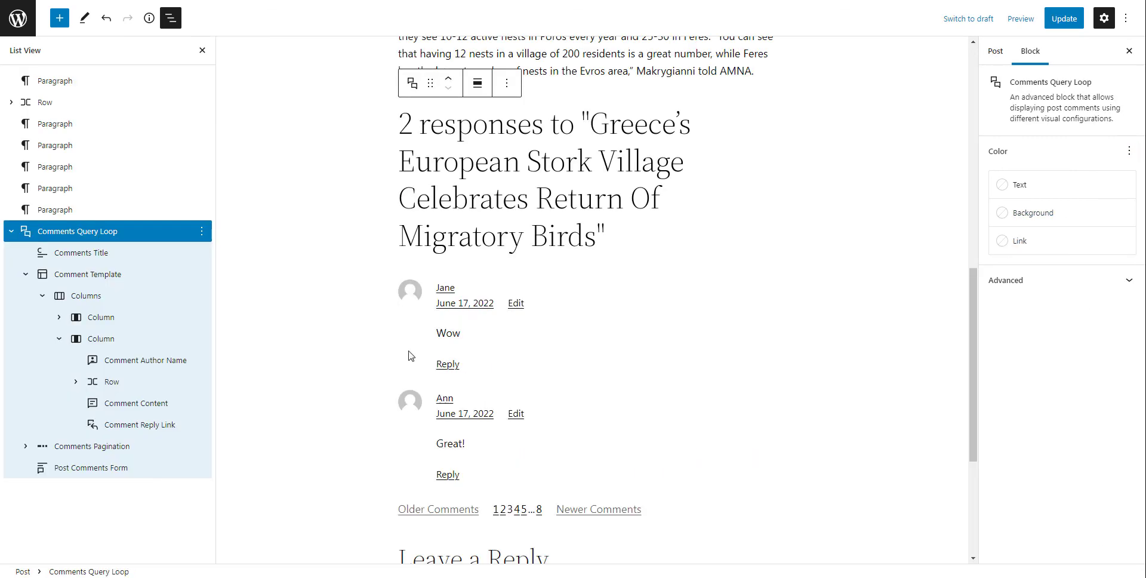
Examine the settings of the Comments Query Loop's inner blocks: title, template, author name, content, reply link, pagination and comments form.
click(121, 256)
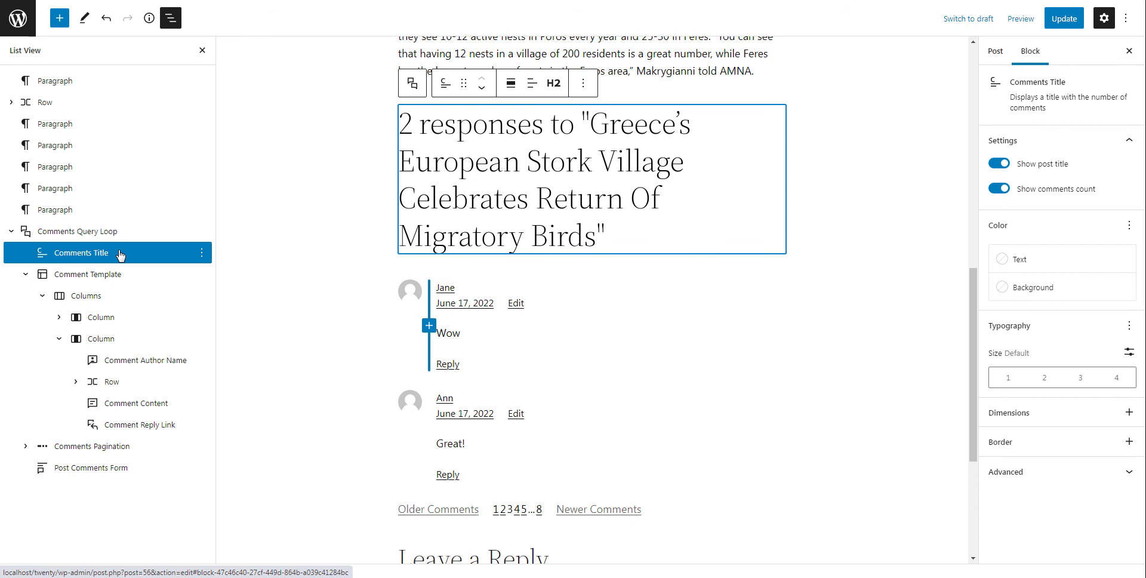
click(97, 281)
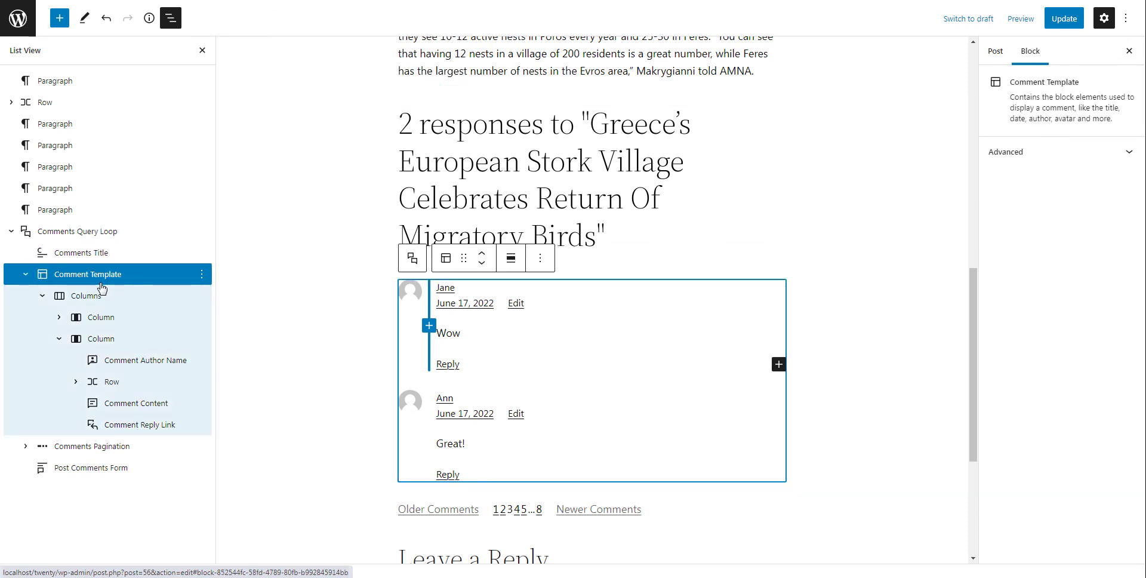
click(158, 362)
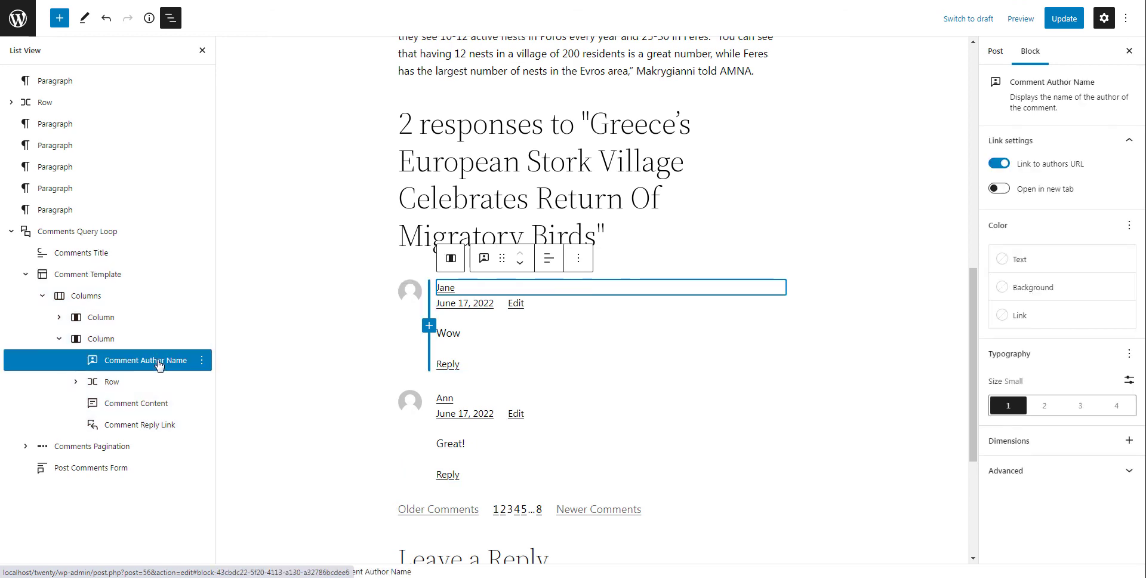
click(154, 410)
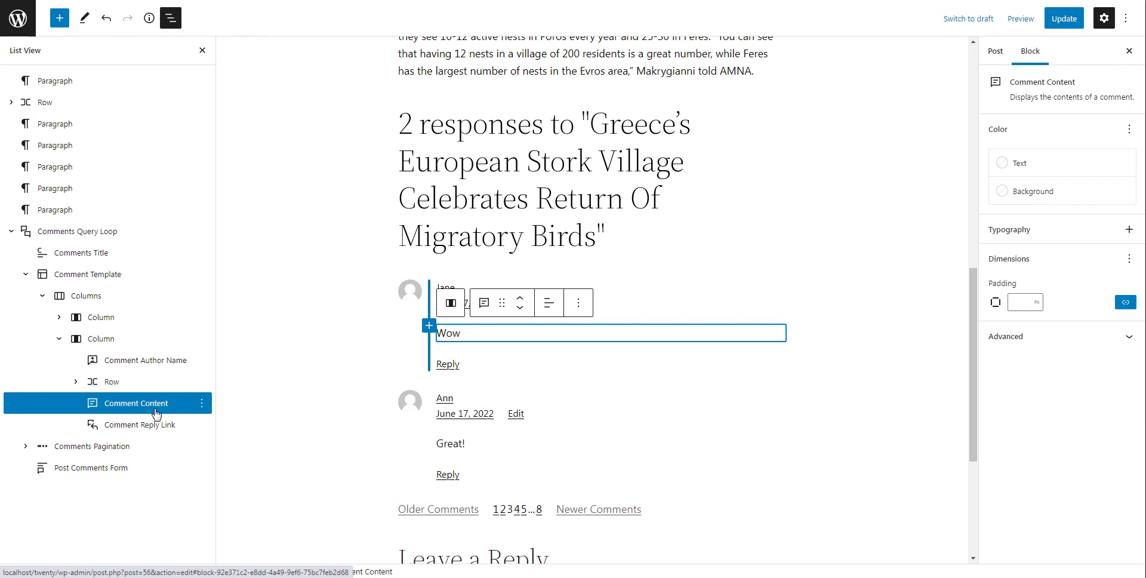
click(147, 434)
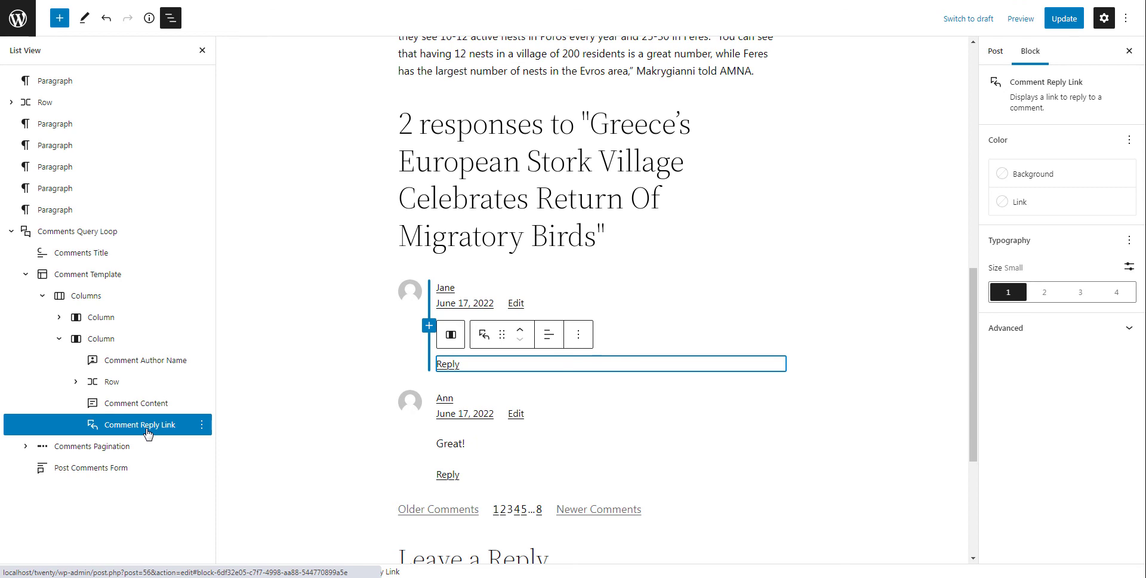
click(122, 452)
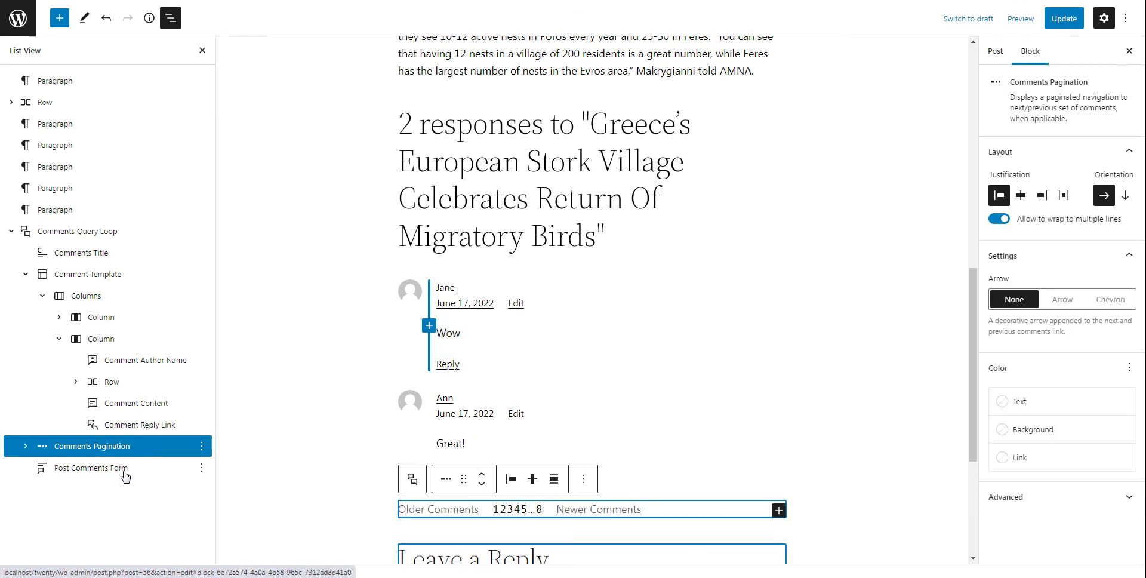
click(124, 471)
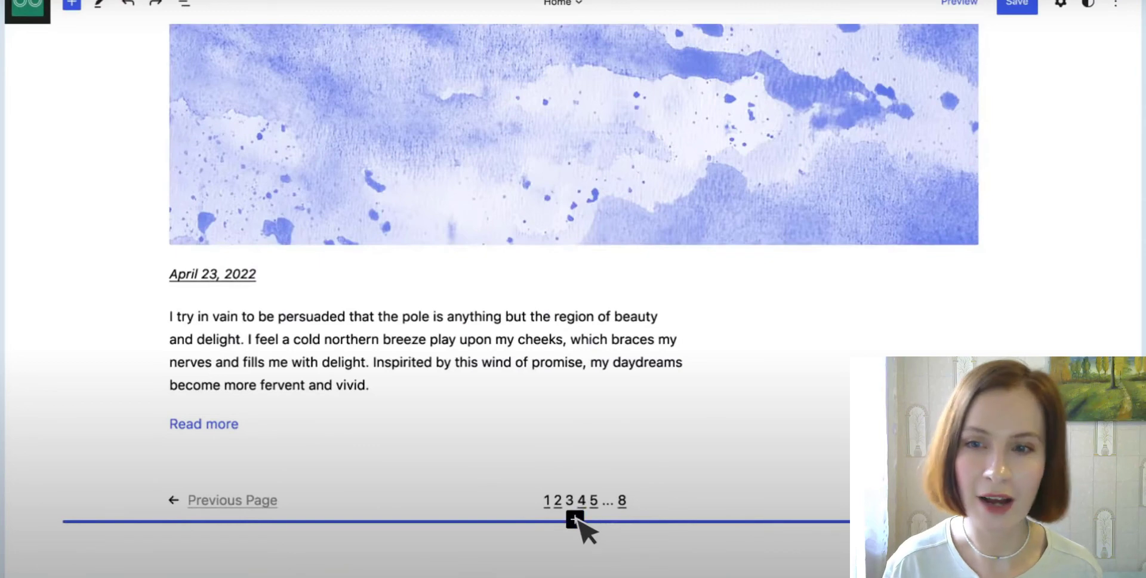
Insert the "Dark footer with title and citation" pattern below the Home template's pagination.
click(580, 524)
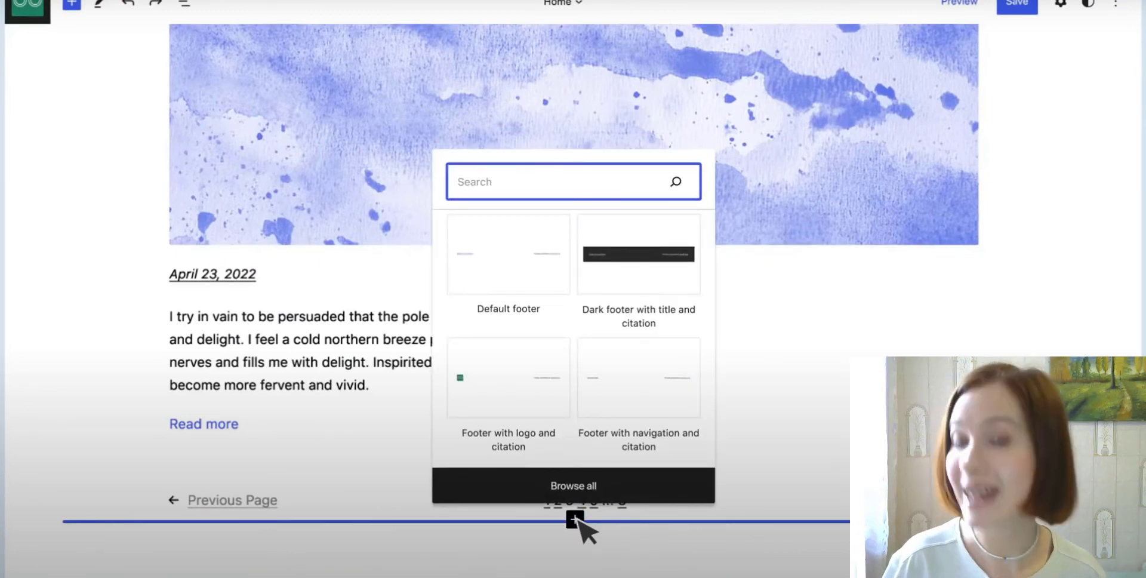
click(627, 286)
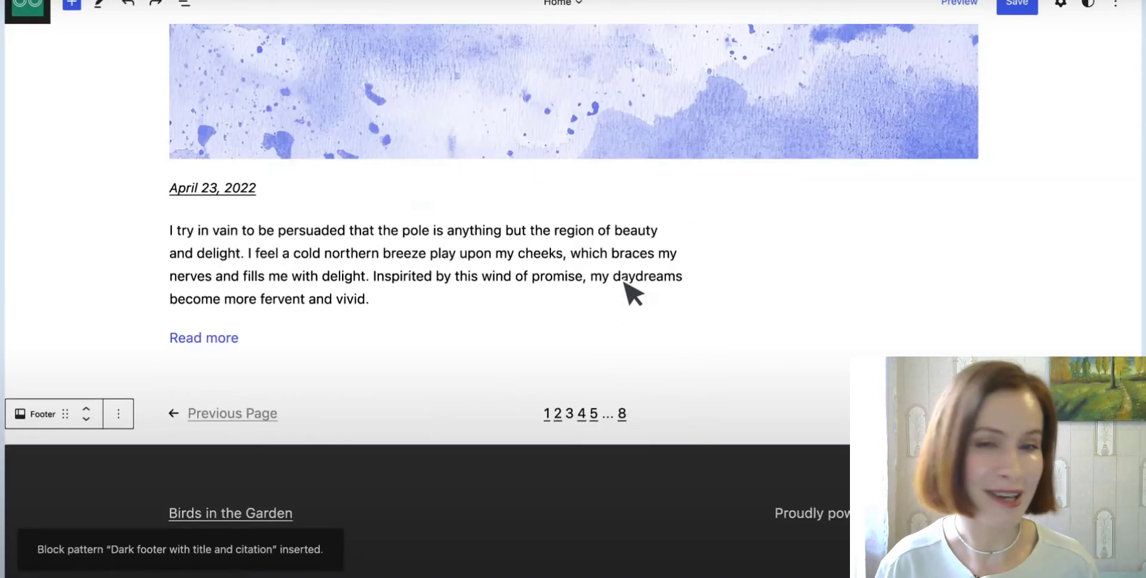